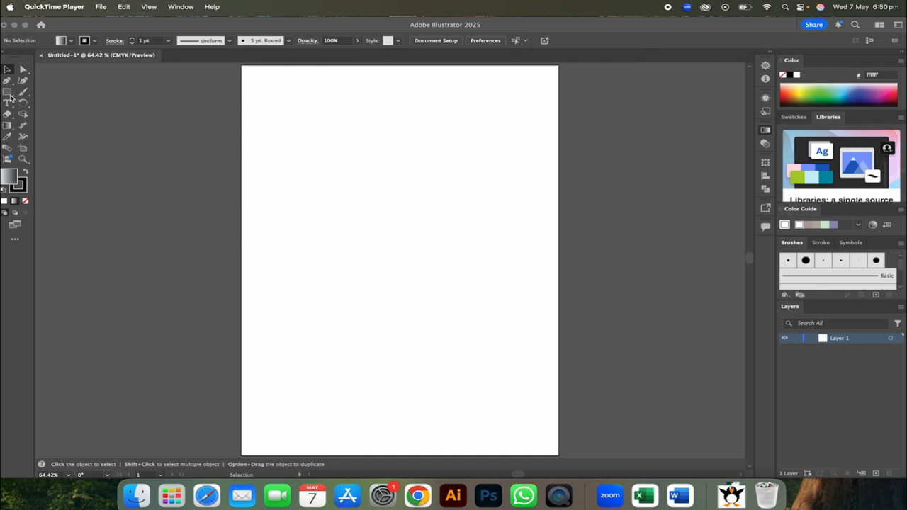
# - Draw a large horizontal rectangle across the upper half of the artboard
pyautogui.click(10, 97)
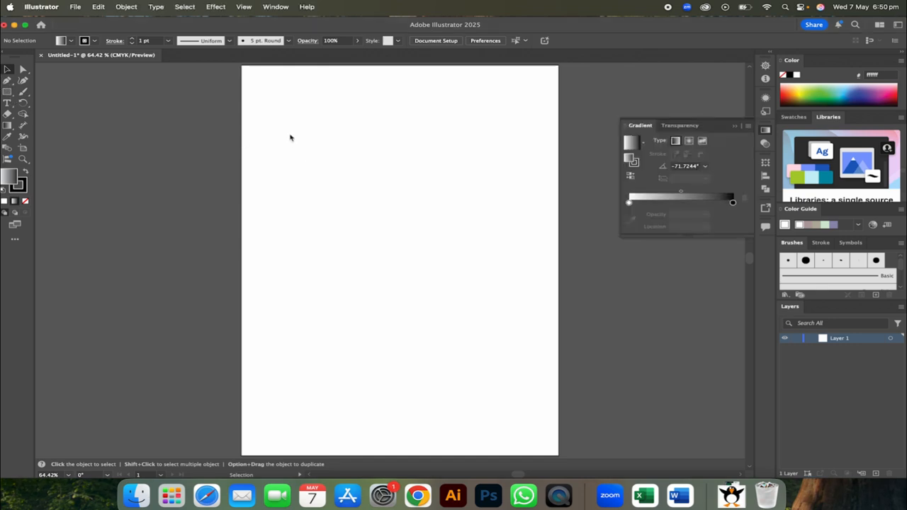
pyautogui.click(7, 92)
pyautogui.moveTo(297, 111)
pyautogui.mouseDown()
pyautogui.moveTo(441, 238)
pyautogui.moveTo(481, 237)
pyautogui.mouseUp()
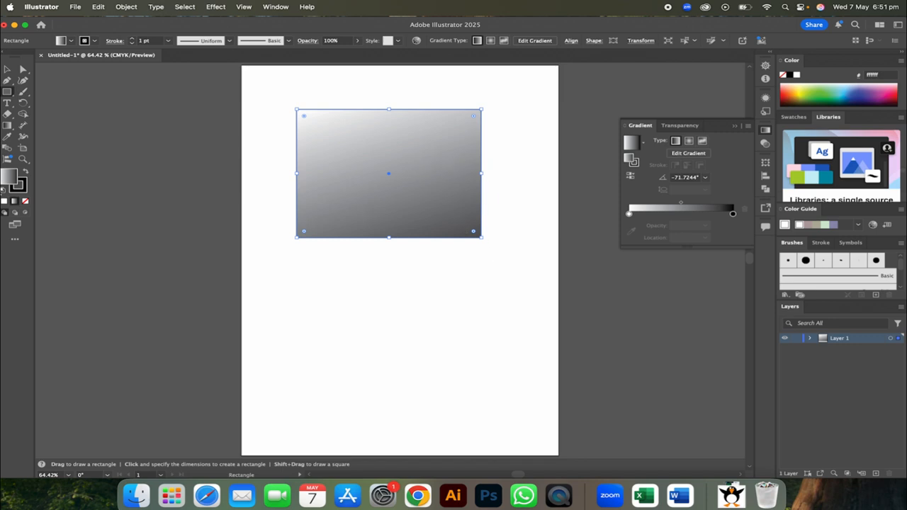
# - Replace the rectangle's gradient with a solid red fill, #ea0000
pyautogui.click(5, 202)
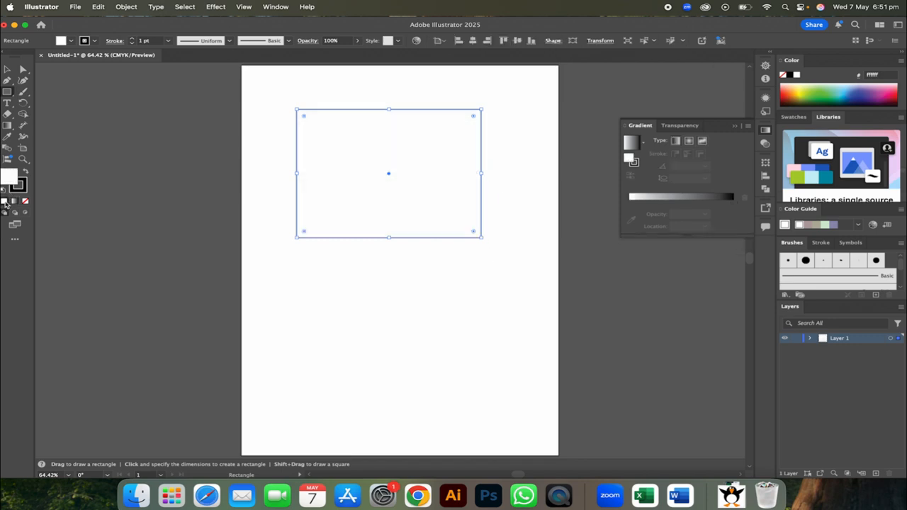
pyautogui.doubleClick(8, 178)
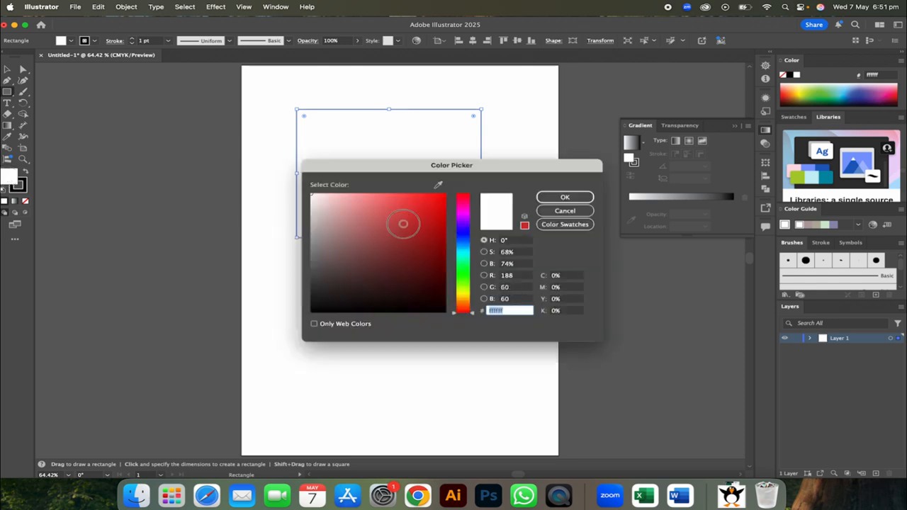
pyautogui.click(445, 202)
pyautogui.click(564, 197)
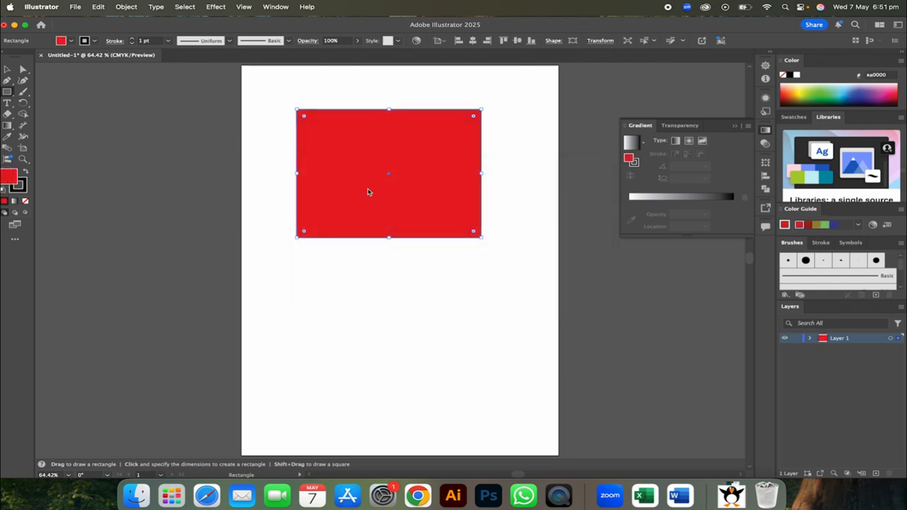
# - Collapse the gradient settings, try the Essentials Classic and Essentials workspaces, and return to Painting
pyautogui.click(733, 126)
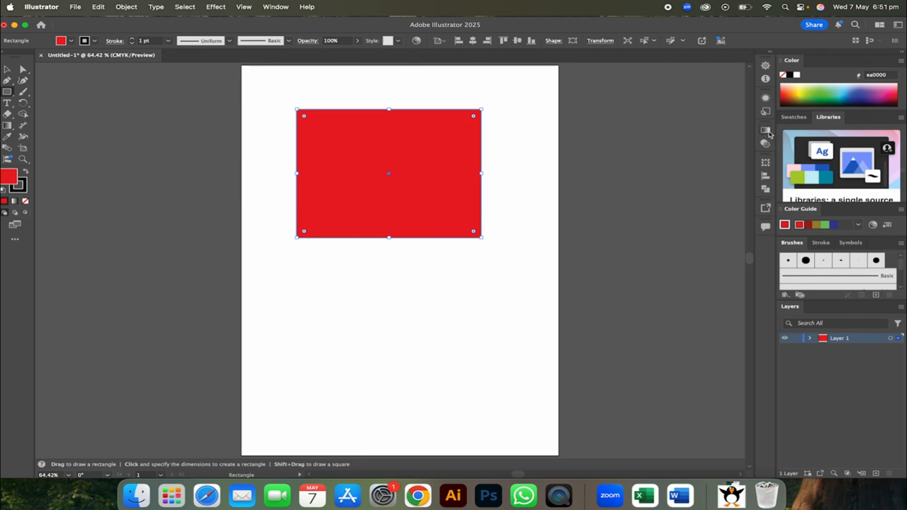
pyautogui.click(897, 28)
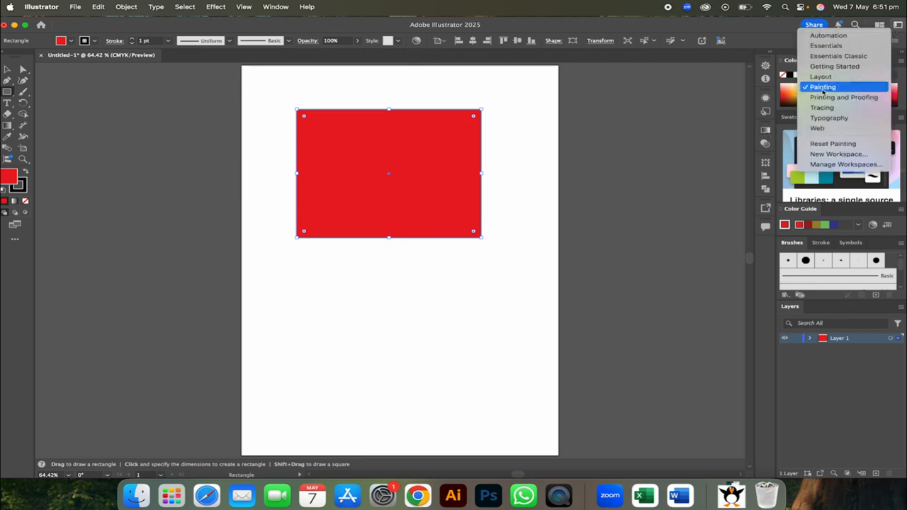
pyautogui.click(845, 57)
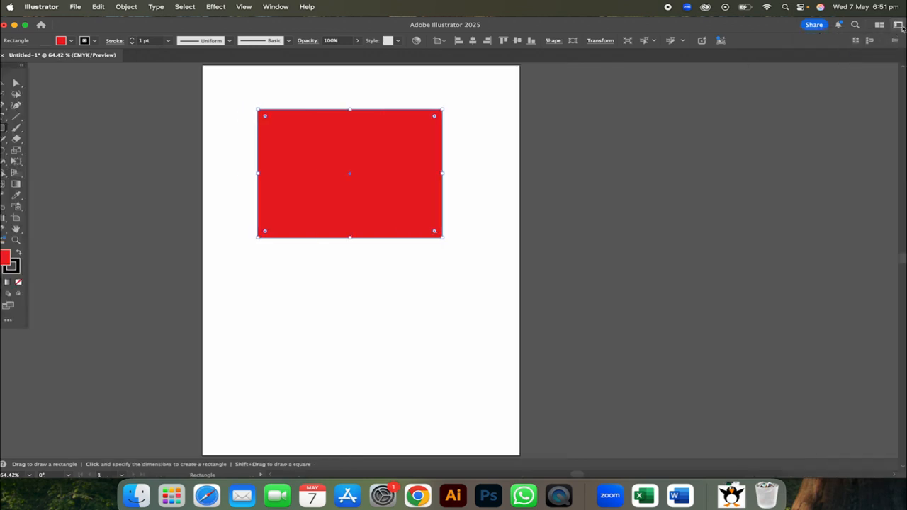
pyautogui.click(898, 27)
pyautogui.click(825, 45)
pyautogui.click(899, 27)
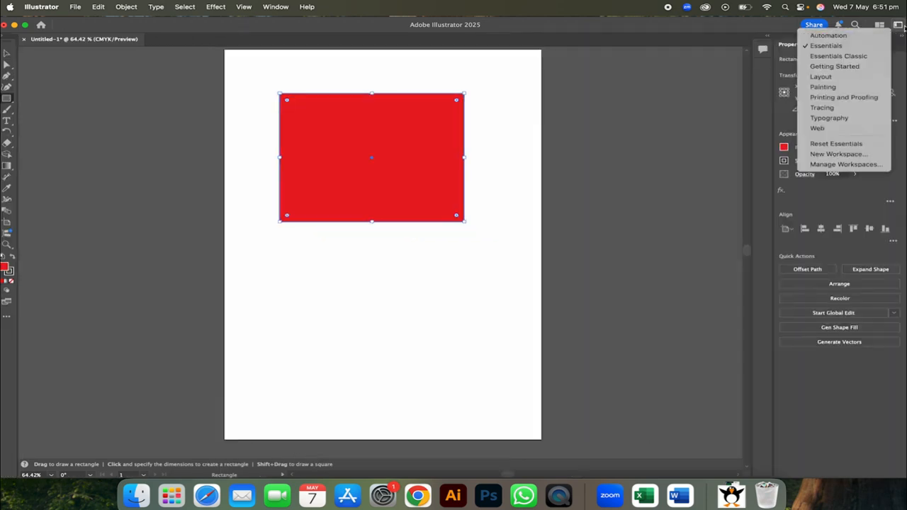
pyautogui.click(846, 88)
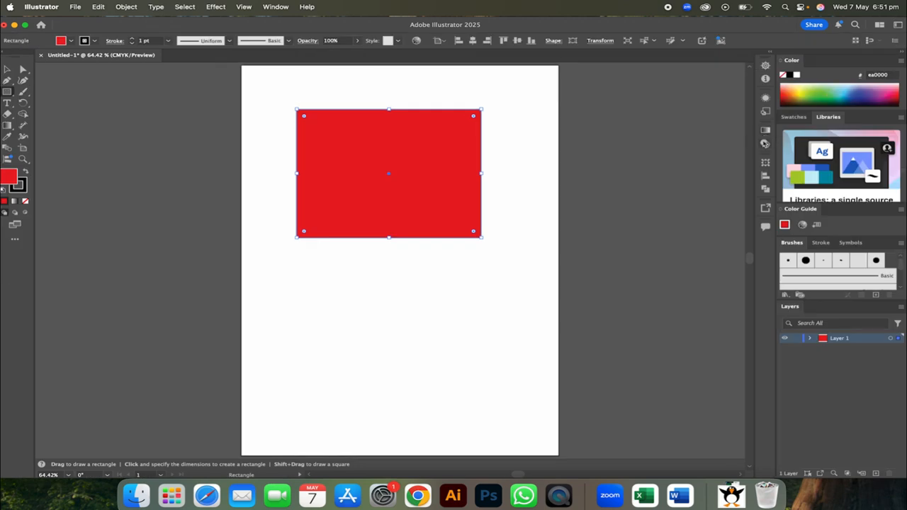
# - Apply a gradient fill to the rectangle, trying the radial and freeform types before settling on linear
pyautogui.click(765, 131)
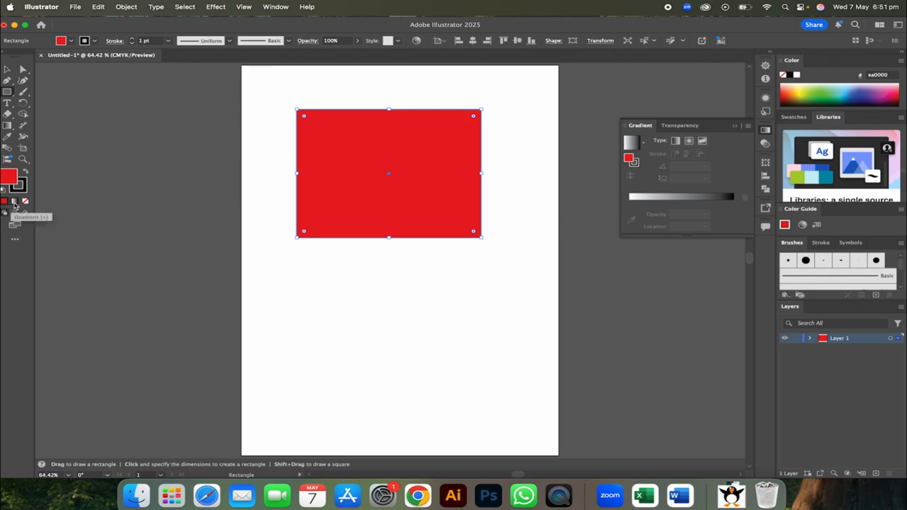
pyautogui.click(14, 206)
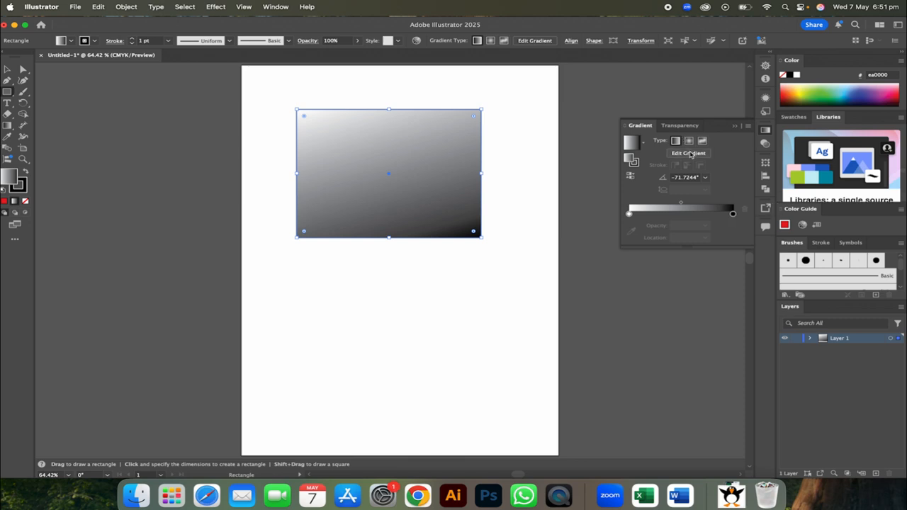
pyautogui.click(688, 142)
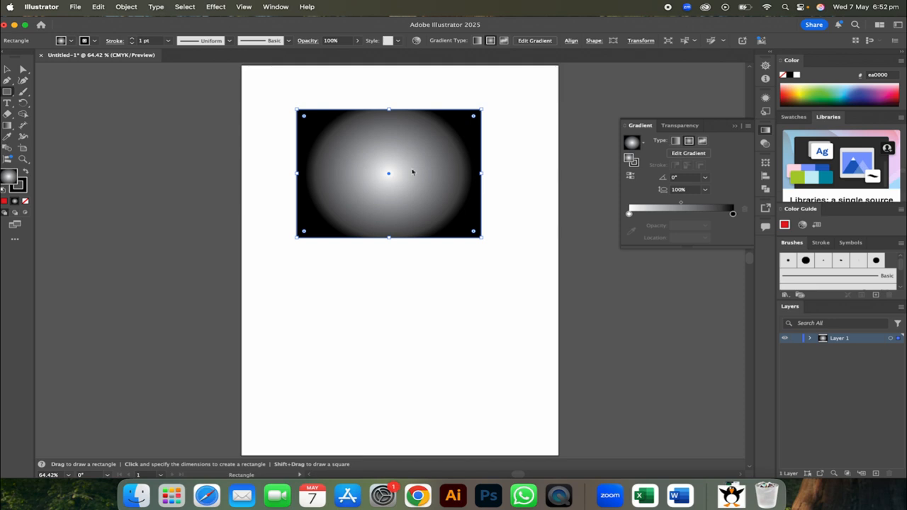
pyautogui.click(703, 142)
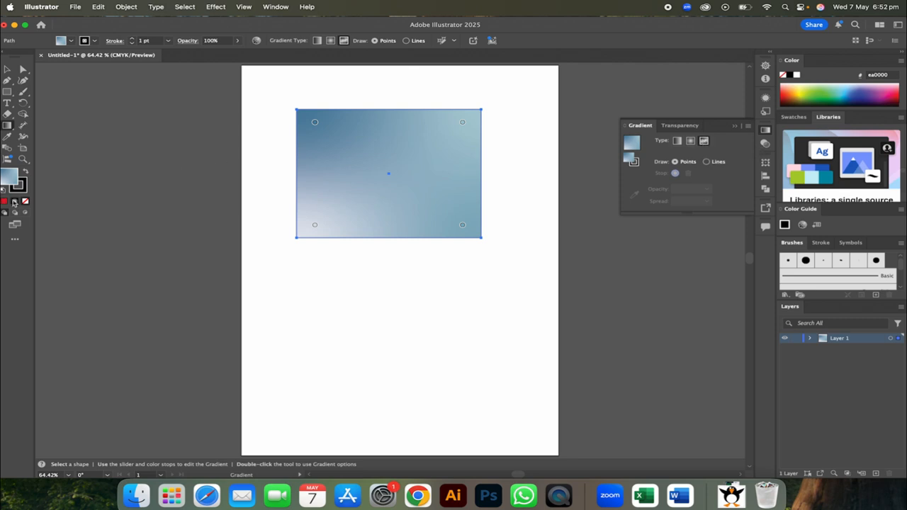
pyautogui.click(14, 202)
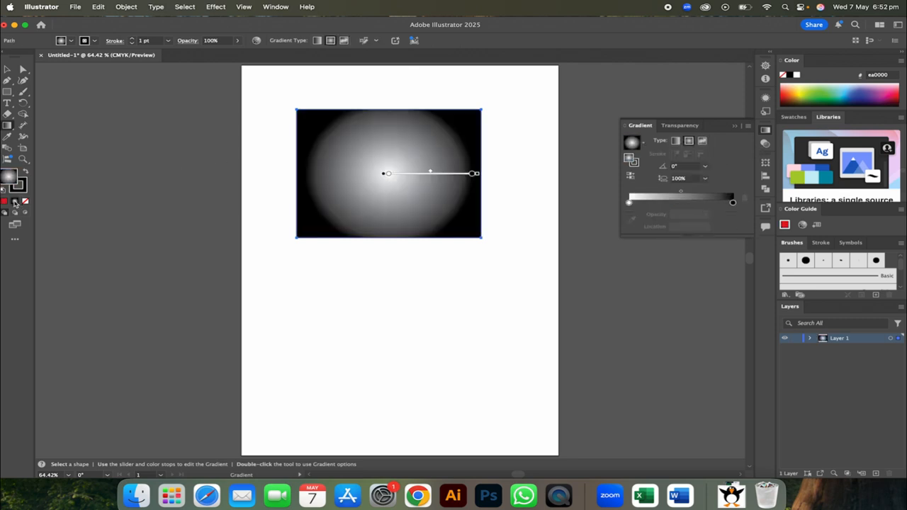
pyautogui.click(675, 140)
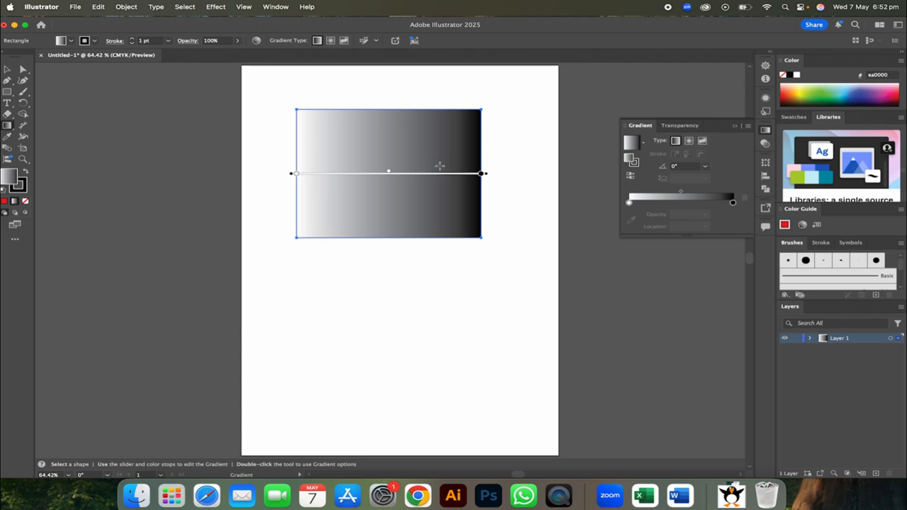
# - Reverse the linear gradient's colour order several times, ending with white at the start and black at the end
pyautogui.click(631, 176)
pyautogui.click(631, 176)
pyautogui.click(631, 176)
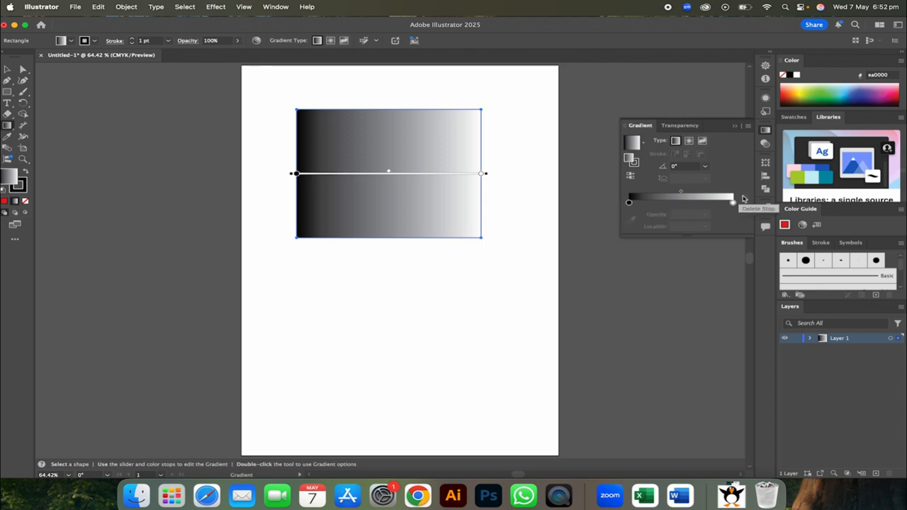
pyautogui.click(630, 178)
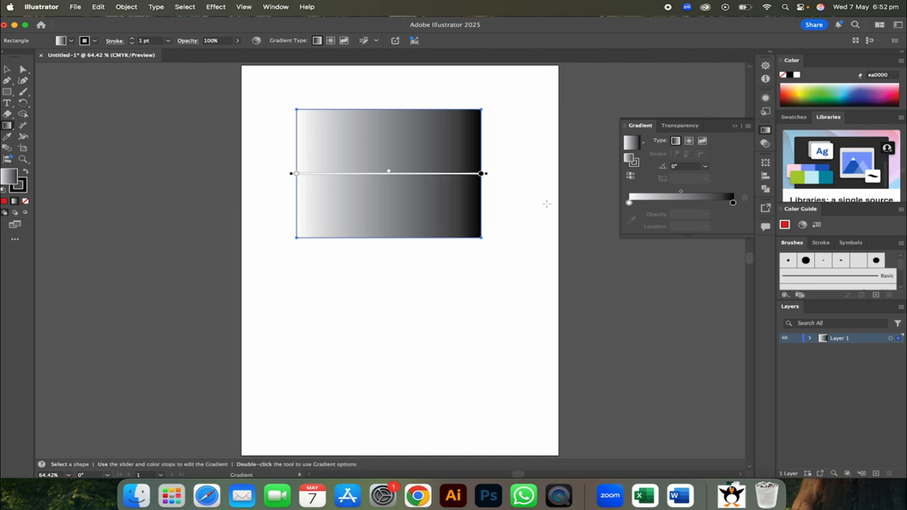
# - Recolour the white gradient stop, trying blue and yellow before settling on green with cyan 100%, magenta 25% and yellow 100%
pyautogui.doubleClick(629, 202)
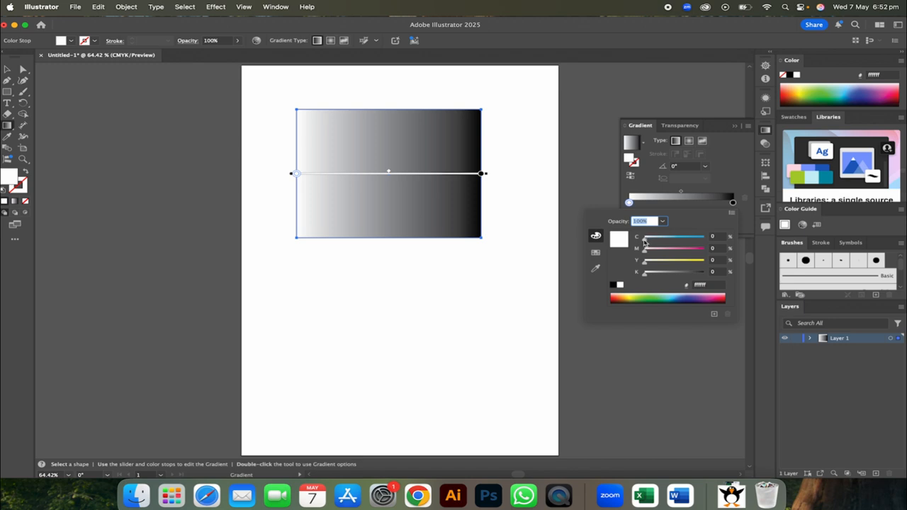
pyautogui.moveTo(644, 242); pyautogui.dragTo(661, 255)
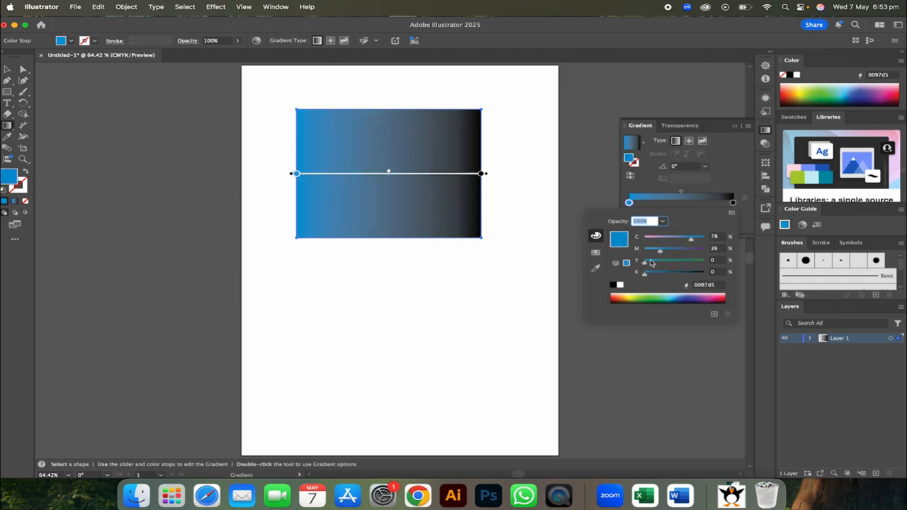
pyautogui.click(594, 252)
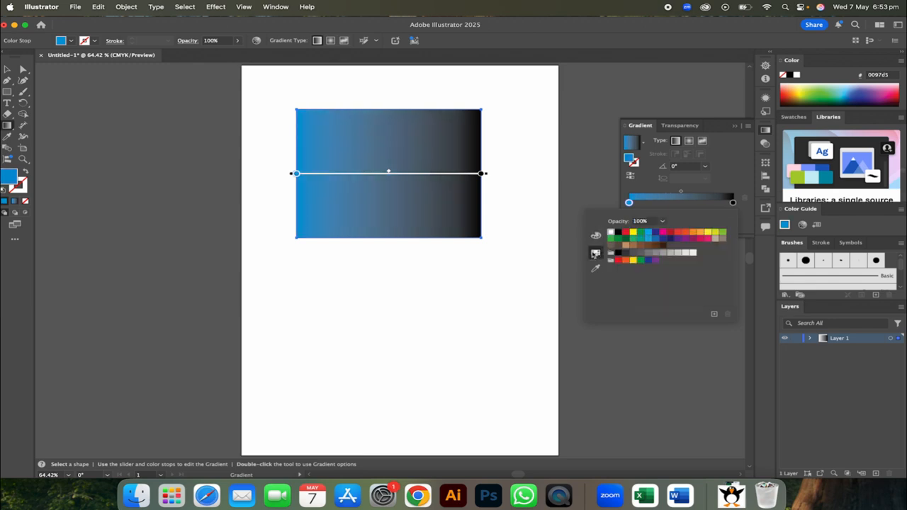
pyautogui.click(642, 261)
pyautogui.click(632, 232)
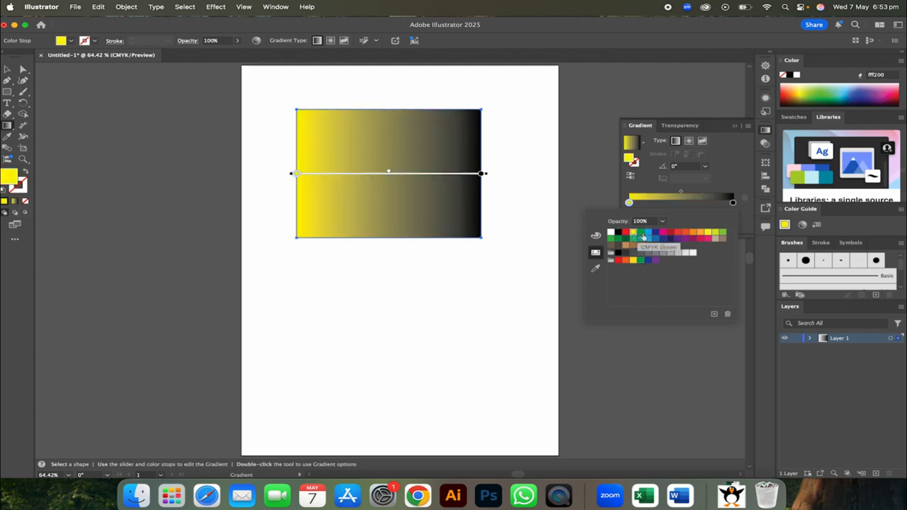
pyautogui.click(640, 233)
pyautogui.click(595, 235)
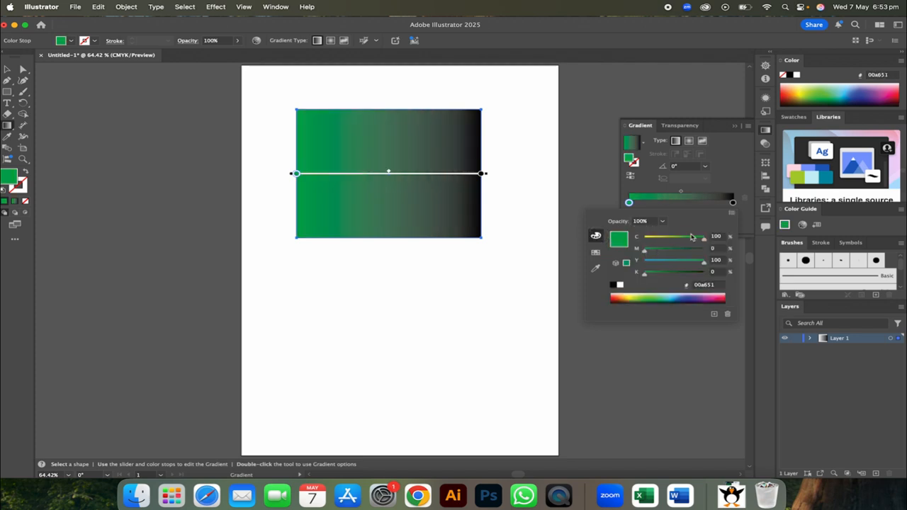
pyautogui.click(652, 252)
pyautogui.moveTo(653, 255); pyautogui.dragTo(660, 255)
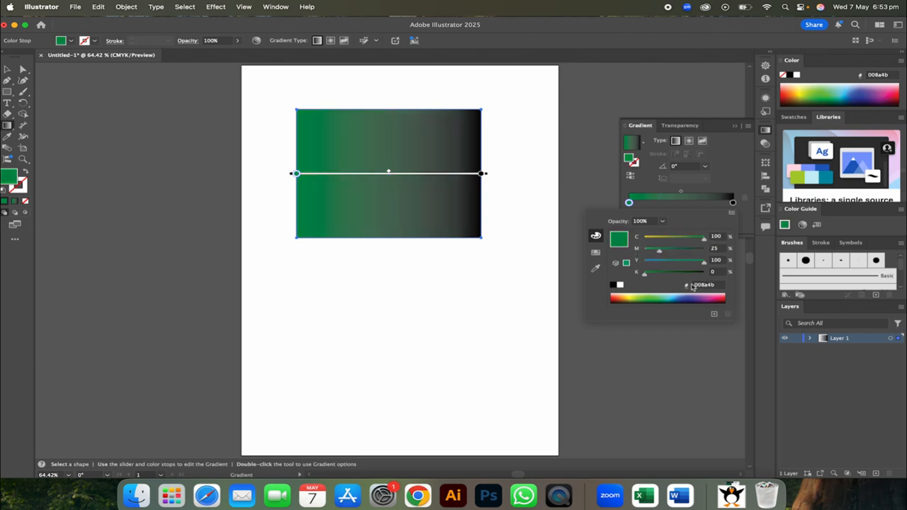
pyautogui.click(714, 209)
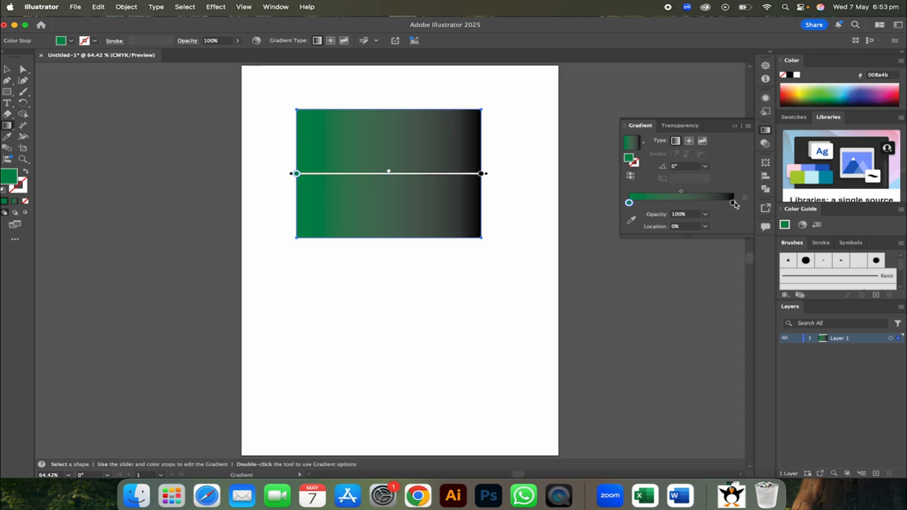
# - Change the black gradient stop to the golden yellow swatch, #ffde17
pyautogui.doubleClick(734, 204)
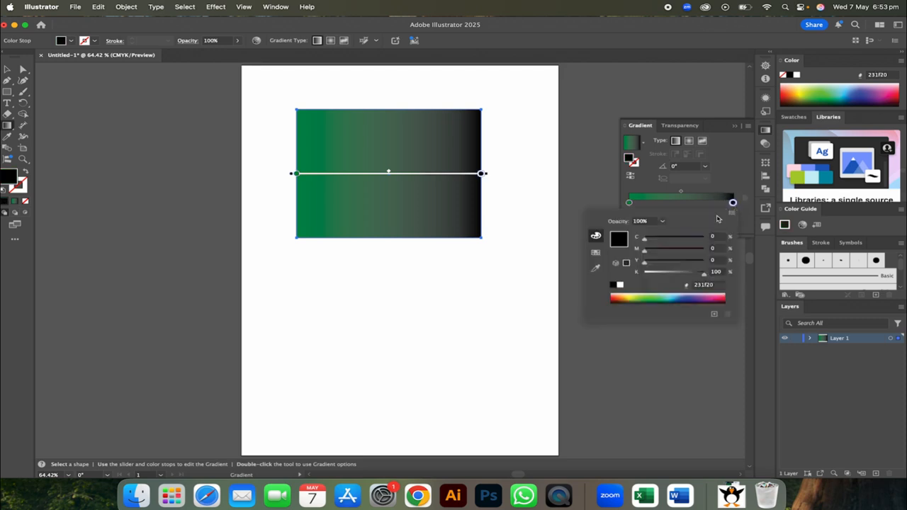
pyautogui.click(595, 252)
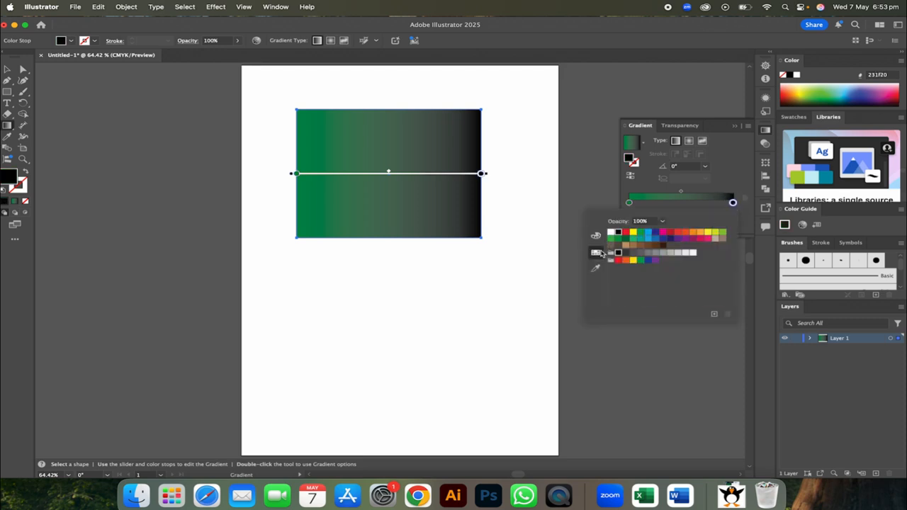
pyautogui.click(632, 260)
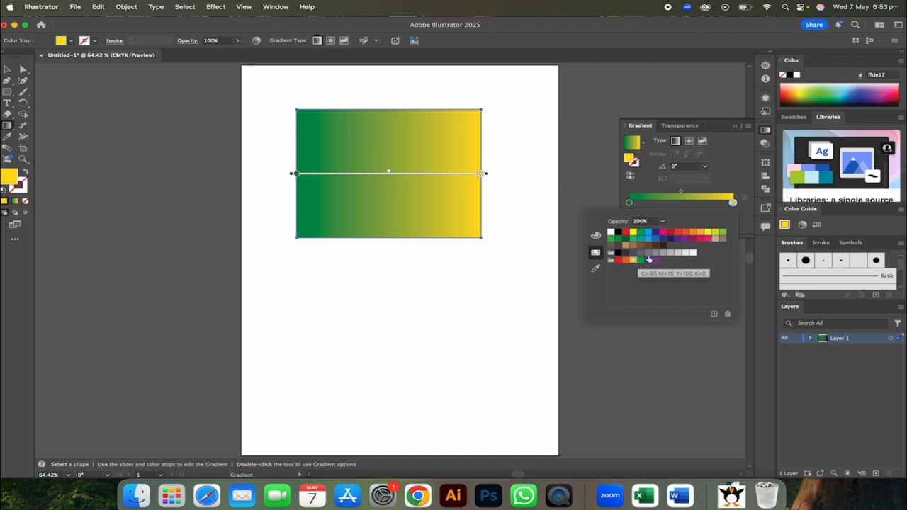
pyautogui.click(725, 185)
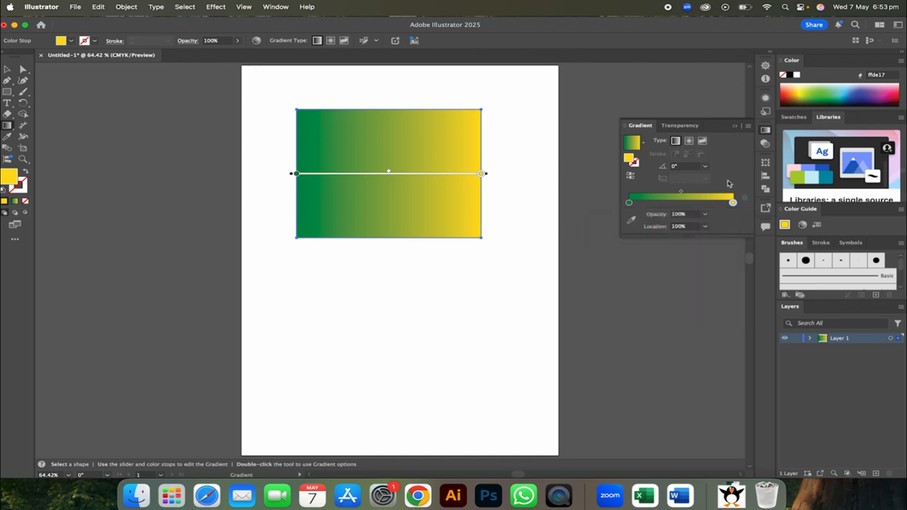
# - Redraw the gradient across the rectangle in several directions, ending diagonally from upper left to lower right at about -52°
pyautogui.moveTo(418, 177)
pyautogui.mouseDown()
pyautogui.moveTo(446, 176)
pyautogui.moveTo(366, 174)
pyautogui.moveTo(454, 167)
pyautogui.moveTo(423, 164)
pyautogui.moveTo(477, 172)
pyautogui.moveTo(358, 163)
pyautogui.moveTo(451, 157)
pyautogui.mouseUp()
pyautogui.click(430, 175)
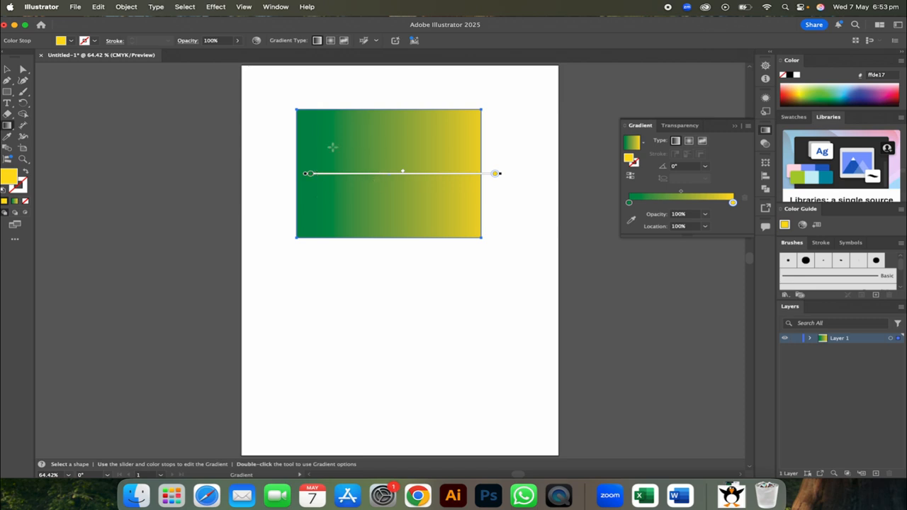
pyautogui.moveTo(343, 104); pyautogui.dragTo(449, 260)
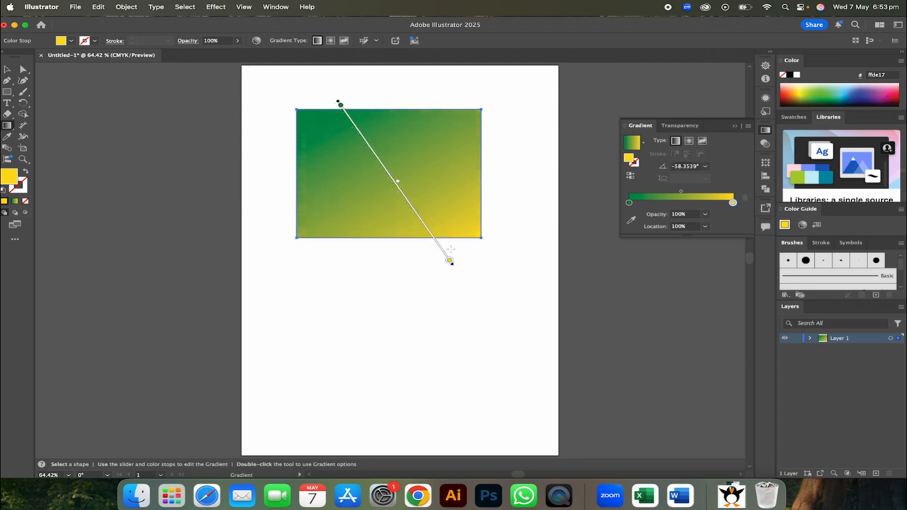
pyautogui.moveTo(463, 95); pyautogui.dragTo(333, 269)
pyautogui.moveTo(298, 95)
pyautogui.mouseDown()
pyautogui.moveTo(421, 226)
pyautogui.moveTo(469, 259)
pyautogui.moveTo(416, 228)
pyautogui.mouseUp()
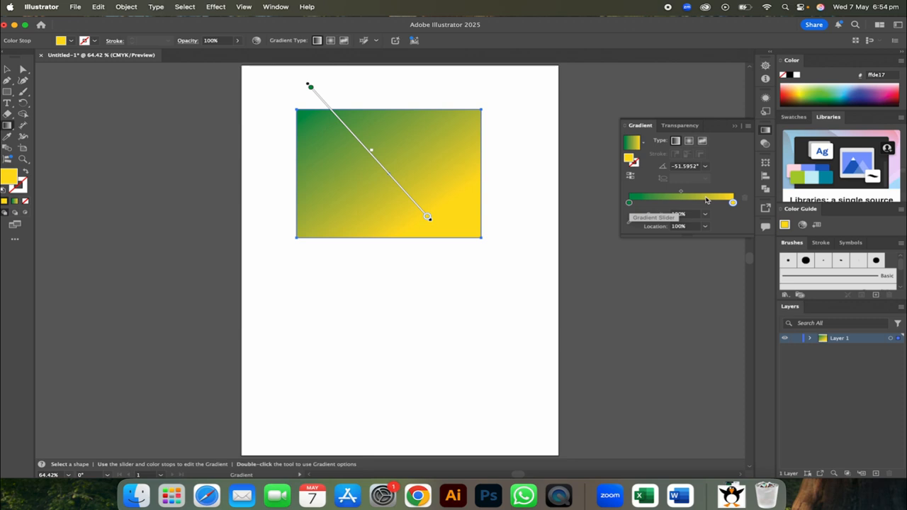
# - Shift the gradient's midpoint to about 31%, on to 87%, and back to about 49%
pyautogui.moveTo(681, 194); pyautogui.dragTo(661, 194)
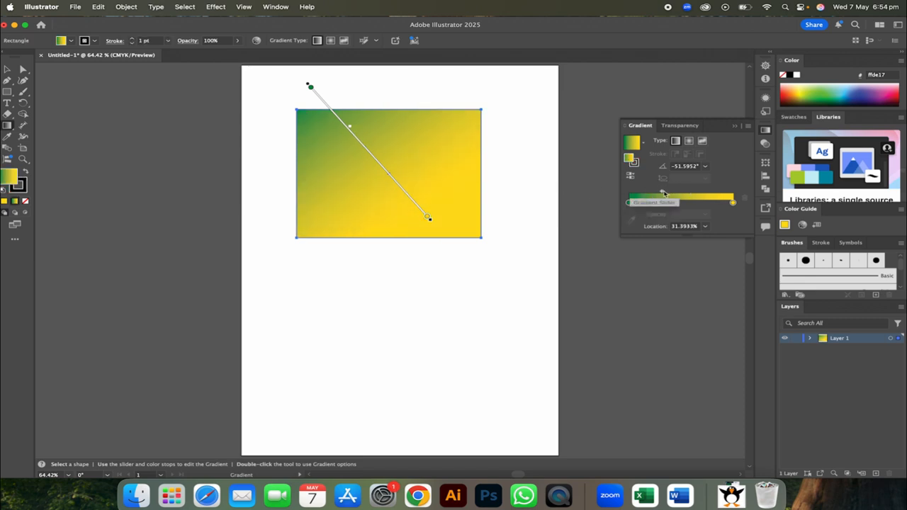
pyautogui.moveTo(660, 193); pyautogui.dragTo(720, 194)
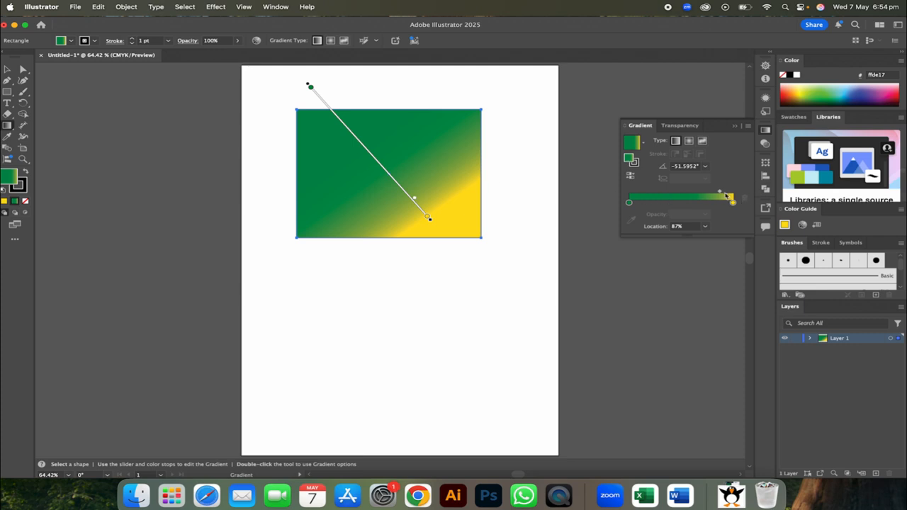
pyautogui.moveTo(719, 194); pyautogui.dragTo(680, 192)
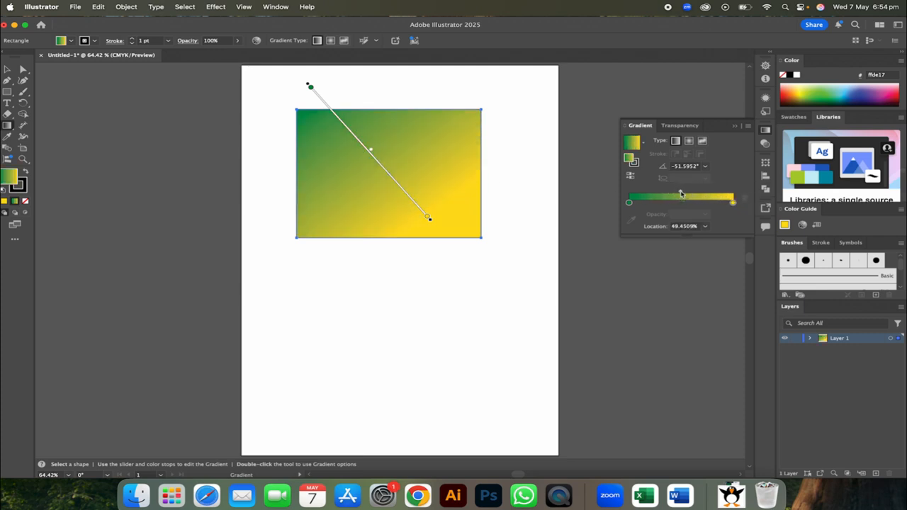
# - Try gradient angles of 120° and 45° on the rectangle, and redraw the gradient diagonally at about -52°
pyautogui.click(705, 167)
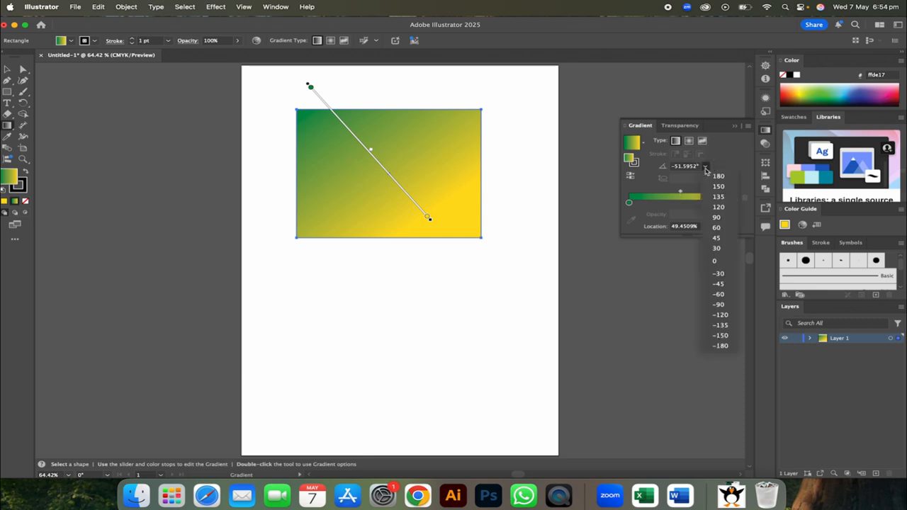
pyautogui.click(717, 207)
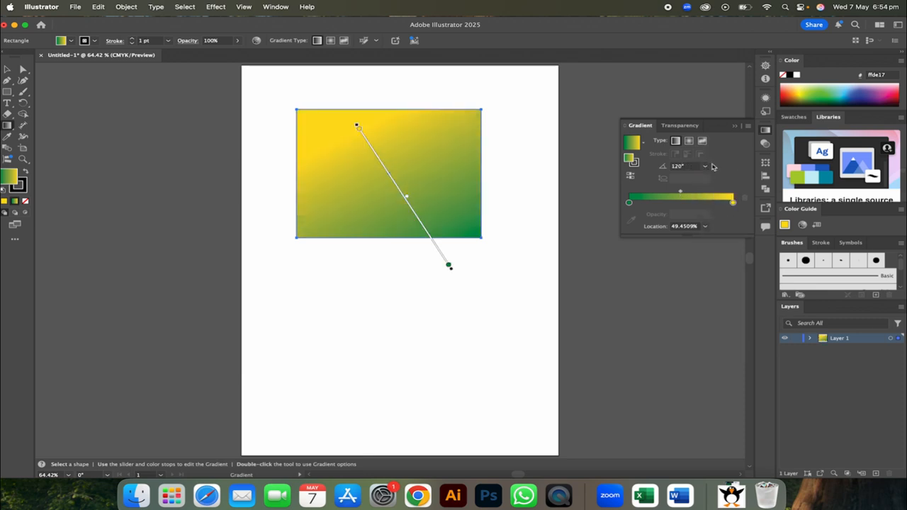
pyautogui.click(705, 167)
pyautogui.click(724, 240)
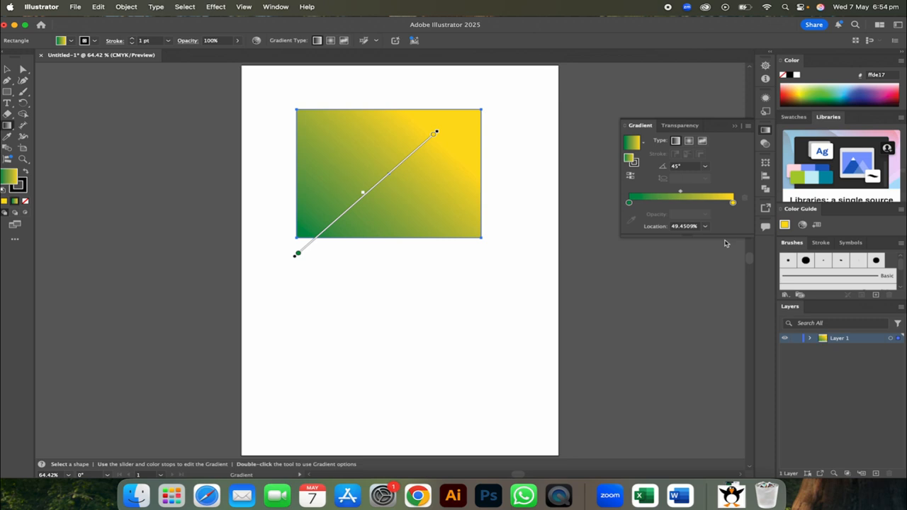
pyautogui.moveTo(314, 89); pyautogui.dragTo(425, 215)
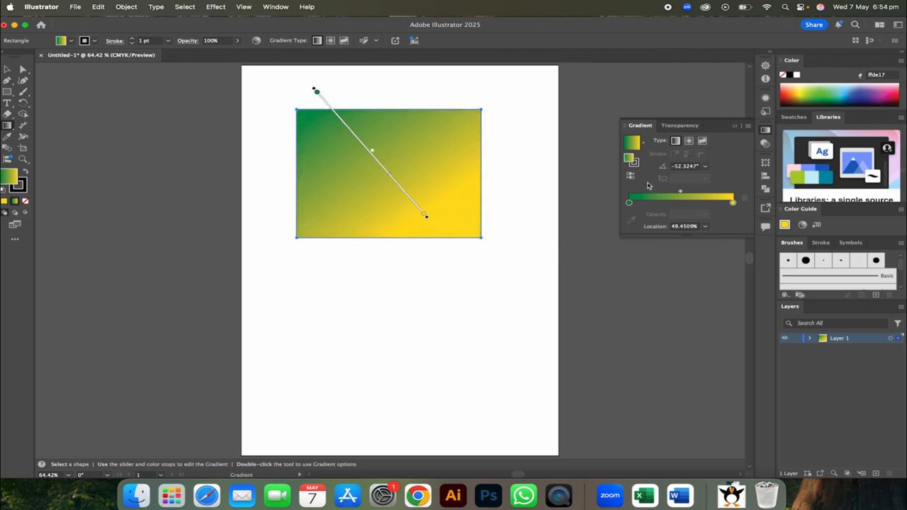
# - Try gradient angles of 60° and 150°, and redraw the gradient from upper left to lower right at about -56°
pyautogui.click(705, 167)
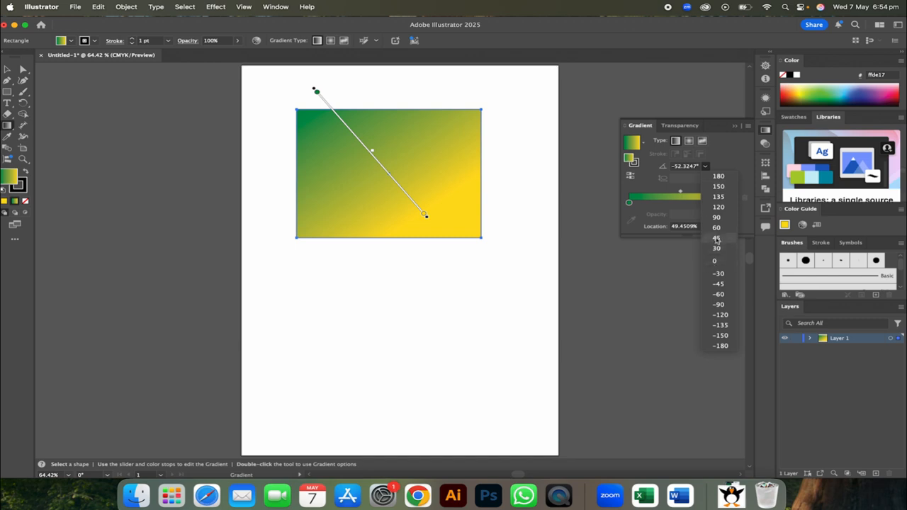
pyautogui.click(716, 227)
pyautogui.click(704, 167)
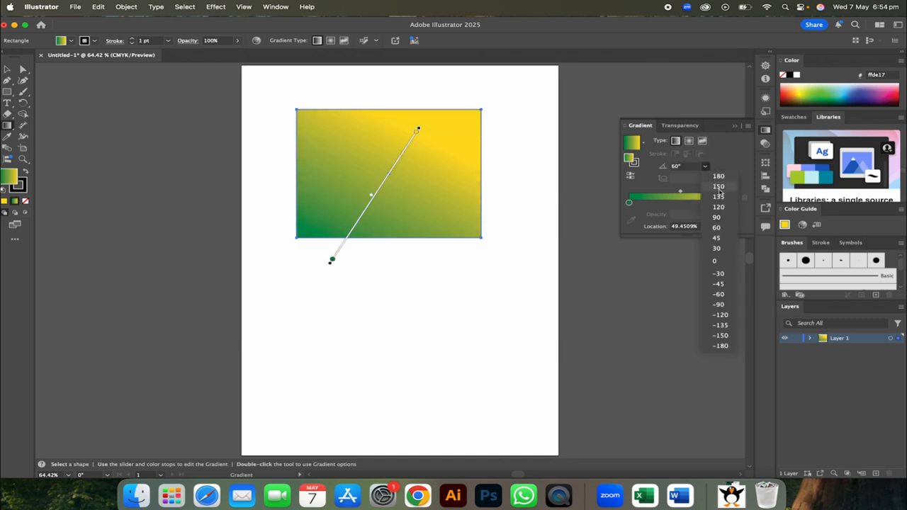
pyautogui.click(718, 187)
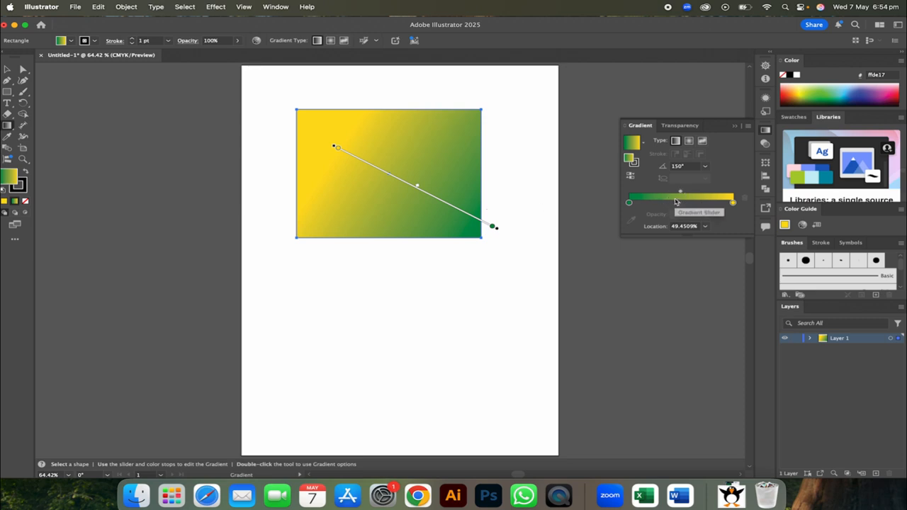
pyautogui.click(440, 122)
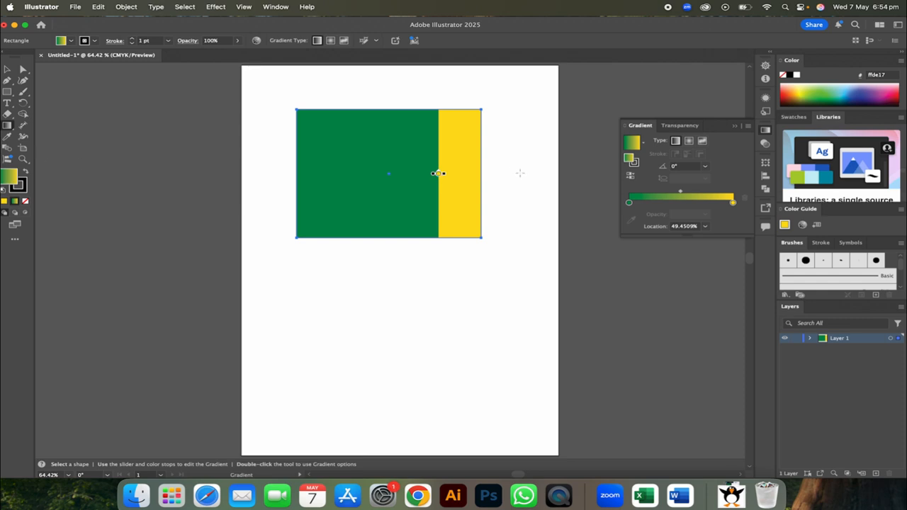
pyautogui.moveTo(304, 106); pyautogui.dragTo(397, 228)
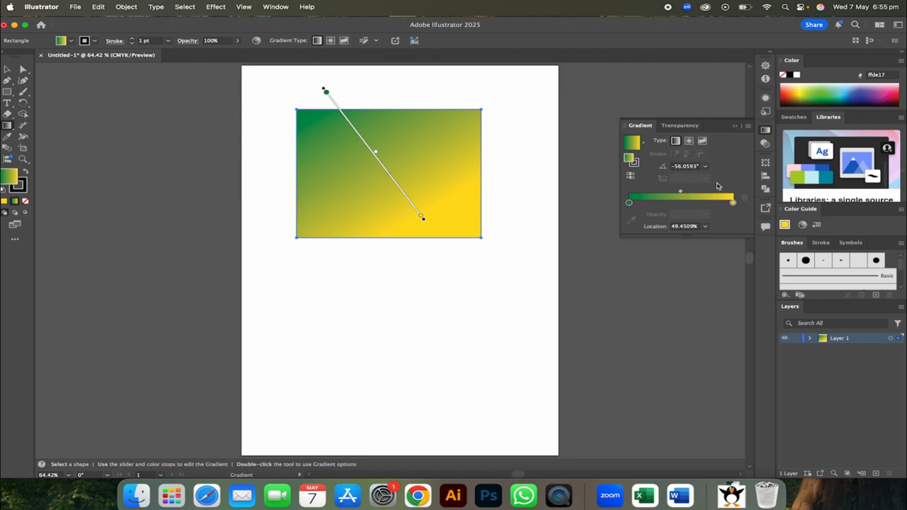
# - Move the gradient's midpoint to 13%, 70% and about 48%, ending at 70%, and slide the whole gradient towards the rectangle's upper left
pyautogui.click(704, 225)
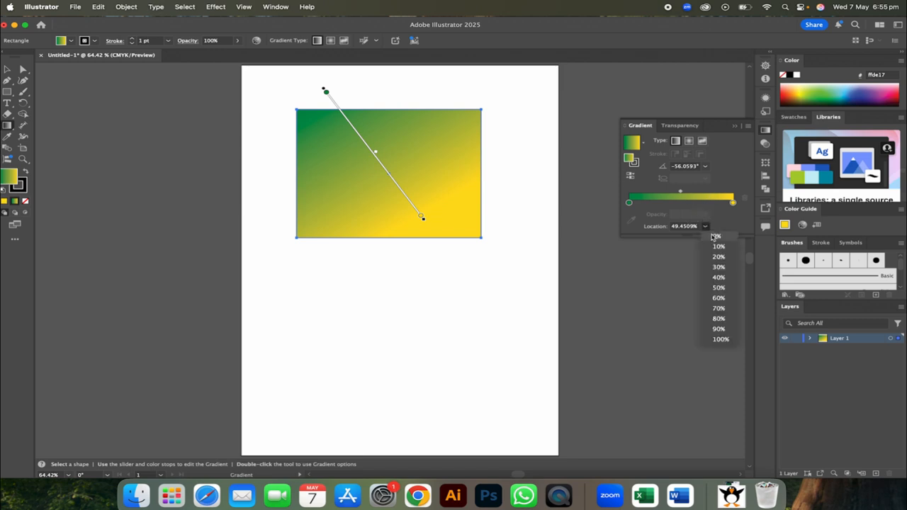
pyautogui.click(719, 246)
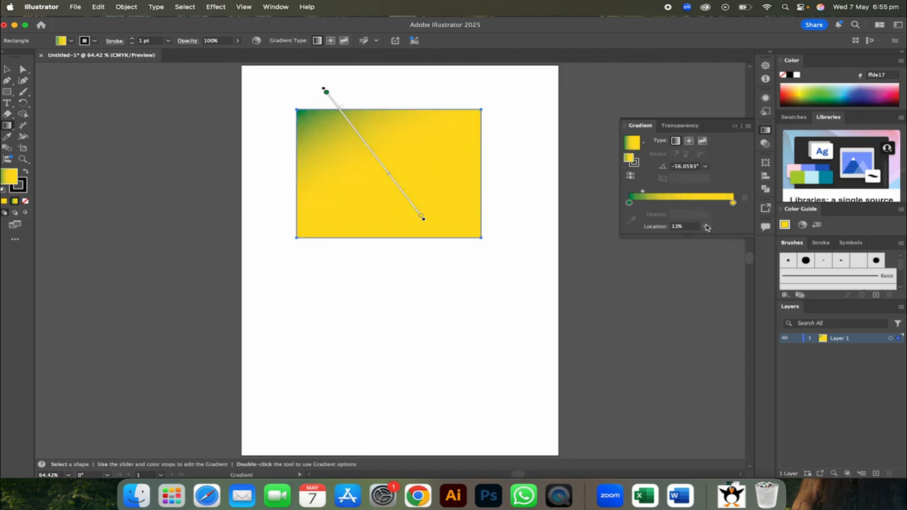
pyautogui.click(704, 225)
pyautogui.click(720, 310)
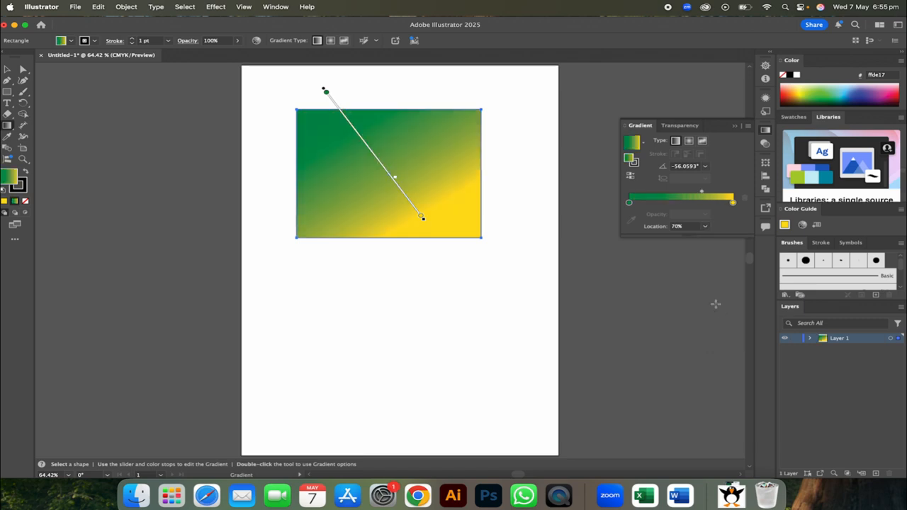
pyautogui.click(701, 192)
pyautogui.moveTo(701, 191); pyautogui.dragTo(679, 193)
pyautogui.click(705, 226)
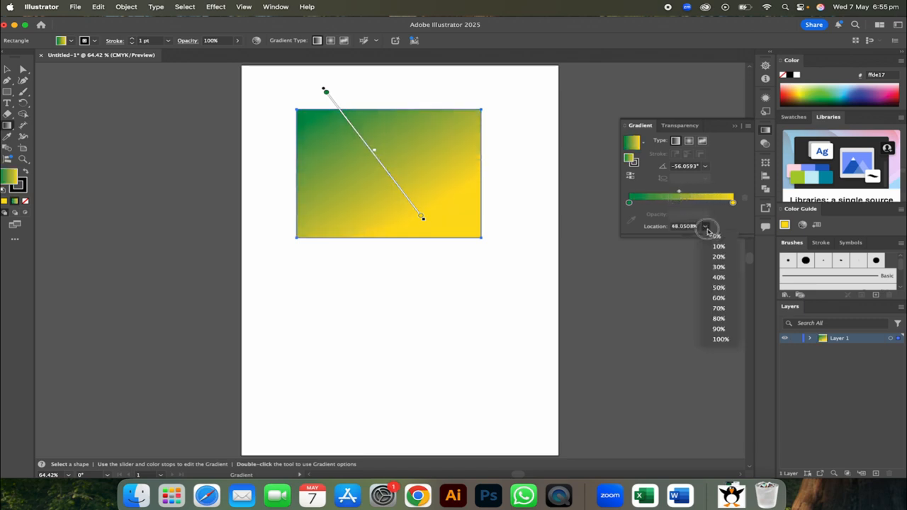
pyautogui.click(718, 308)
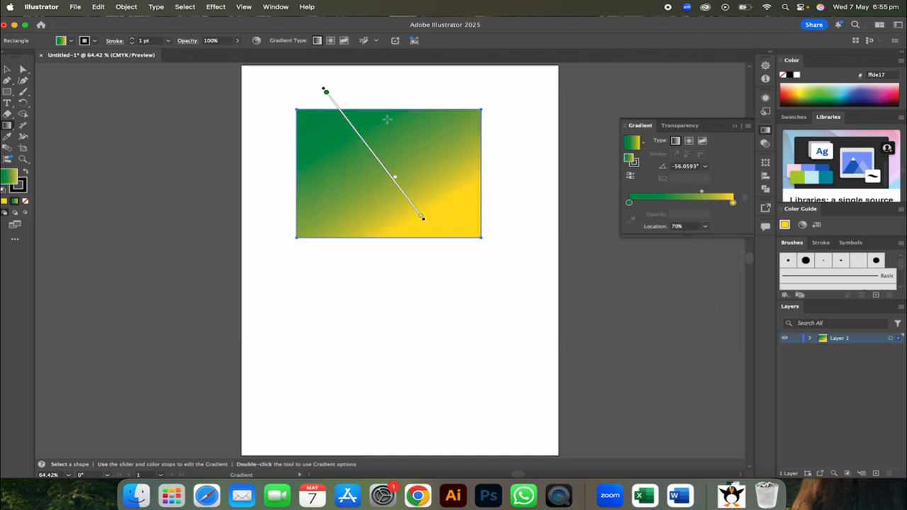
pyautogui.moveTo(370, 148)
pyautogui.mouseDown()
pyautogui.moveTo(328, 113)
pyautogui.moveTo(382, 170)
pyautogui.moveTo(328, 122)
pyautogui.moveTo(347, 120)
pyautogui.mouseUp()
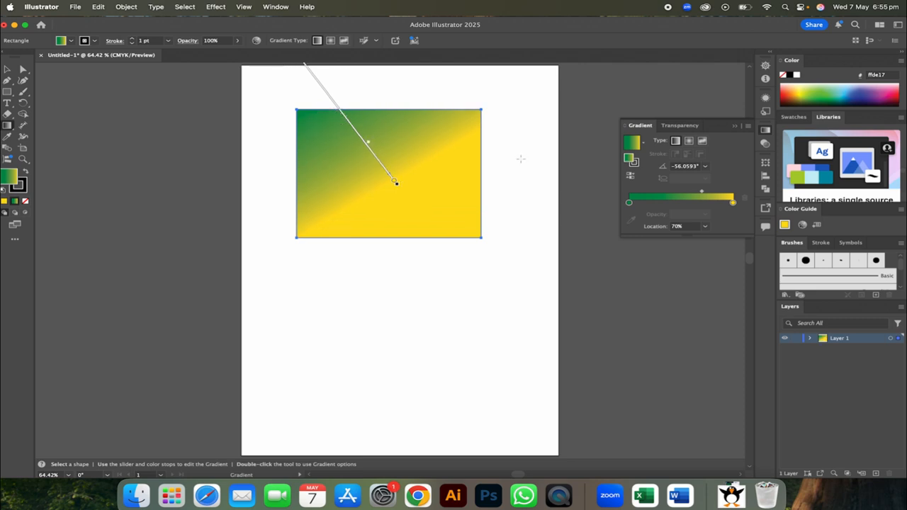
# - Move the first green stop to about 4% and add two more green stops at about 35% and 64%
pyautogui.click(628, 203)
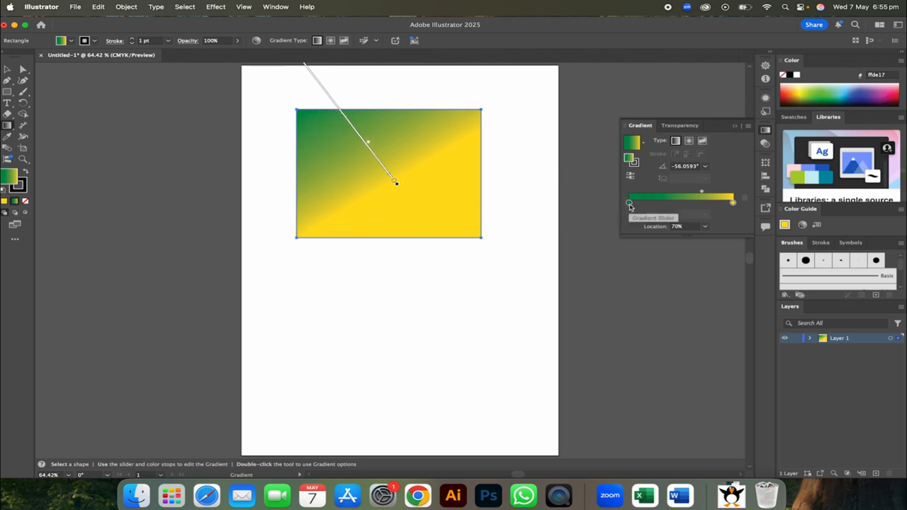
pyautogui.click(629, 204)
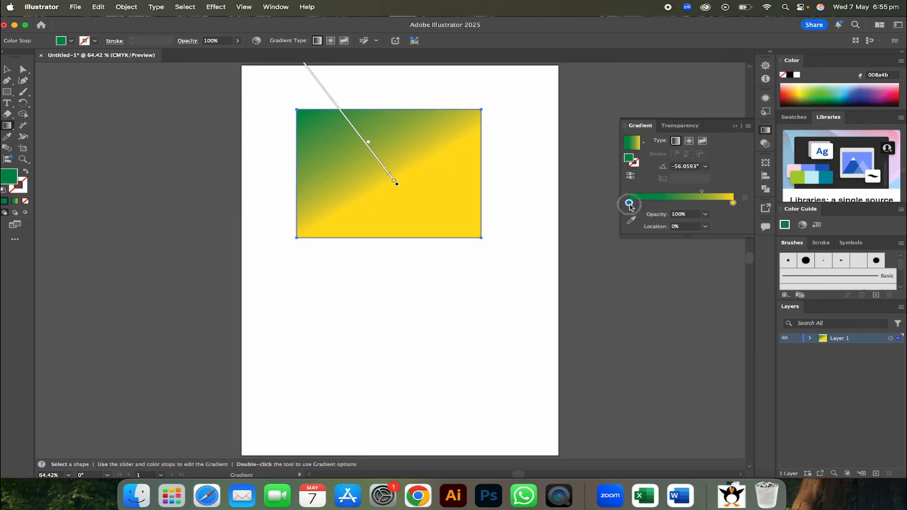
pyautogui.moveTo(629, 204)
pyautogui.mouseDown()
pyautogui.moveTo(665, 202)
pyautogui.moveTo(632, 205)
pyautogui.mouseUp()
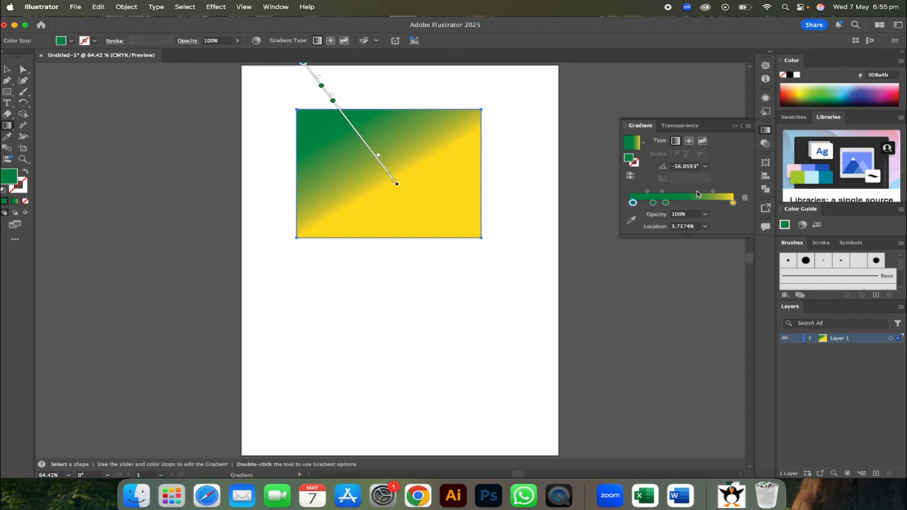
pyautogui.moveTo(666, 205)
pyautogui.mouseDown()
pyautogui.moveTo(695, 203)
pyautogui.moveTo(658, 205)
pyautogui.moveTo(665, 206)
pyautogui.mouseUp()
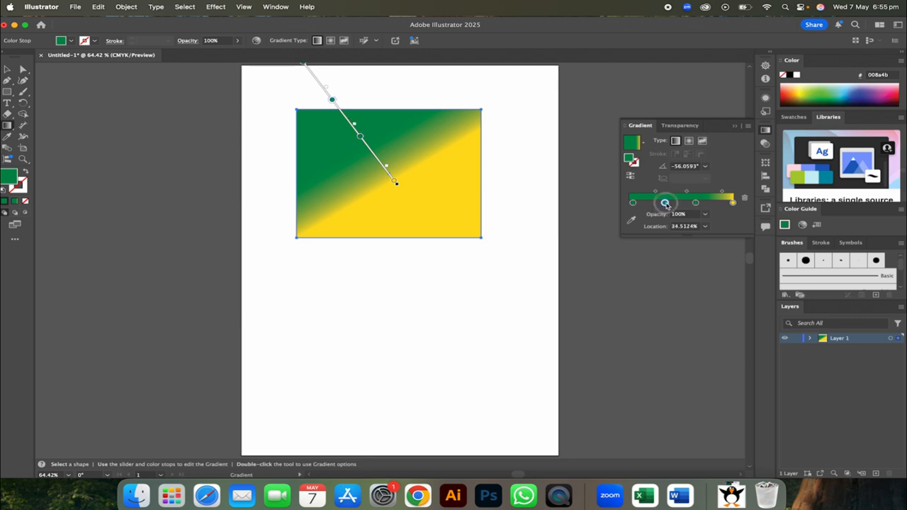
# - Recolour the two middle stops red #ef4136 and blue #1c75bc, and slide the gradient down-right so all four colours span the rectangle
pyautogui.doubleClick(665, 203)
pyautogui.click(679, 234)
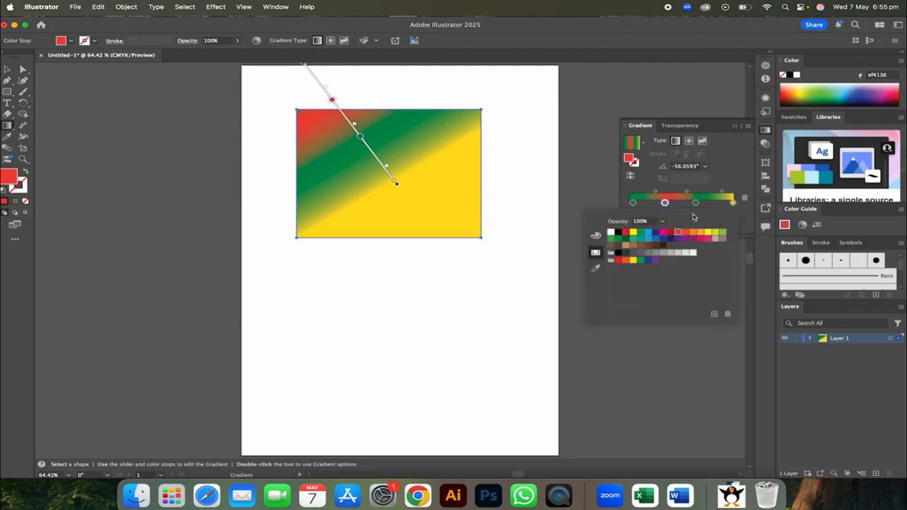
pyautogui.doubleClick(697, 204)
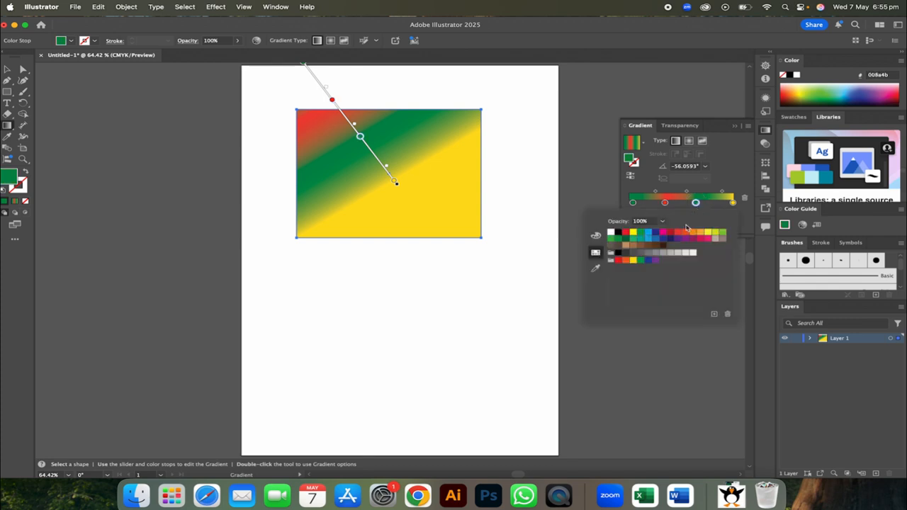
pyautogui.click(660, 240)
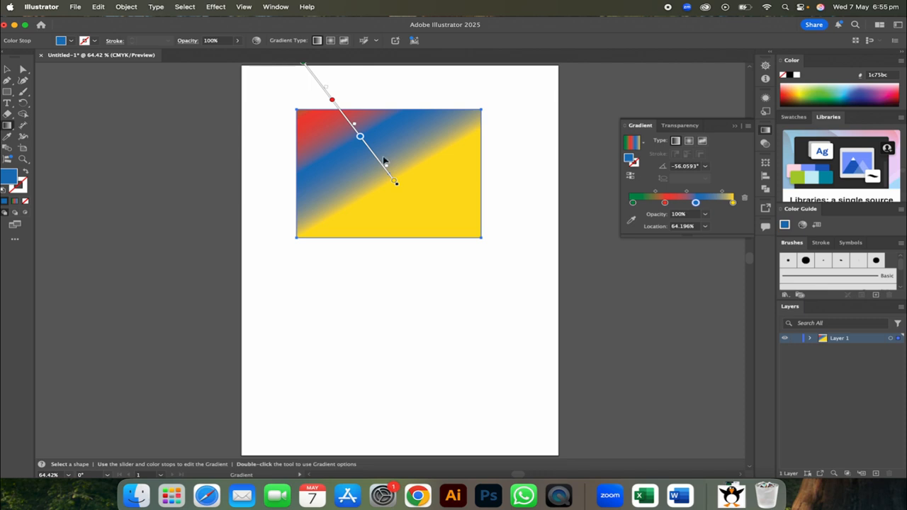
pyautogui.moveTo(372, 156); pyautogui.dragTo(415, 198)
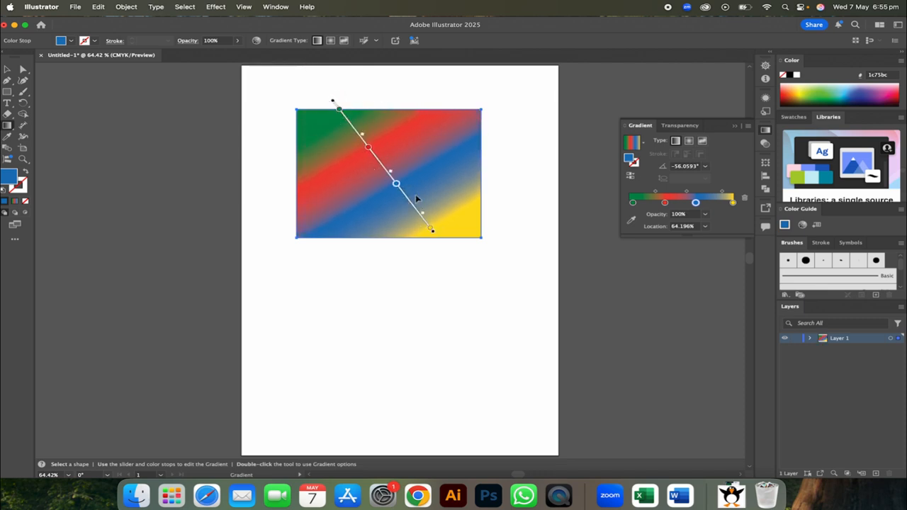
# - Lower the blue stop's opacity to 50% and the red stop's opacity to 30%
pyautogui.click(704, 215)
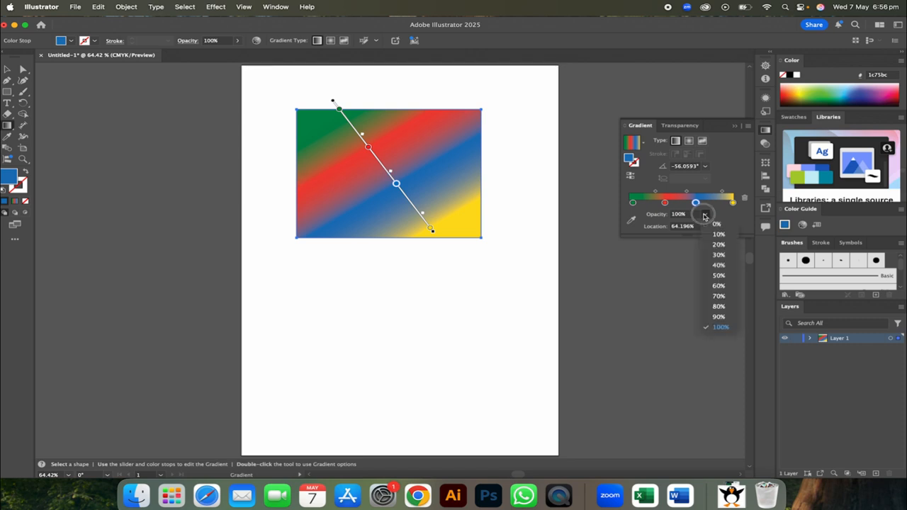
pyautogui.click(718, 267)
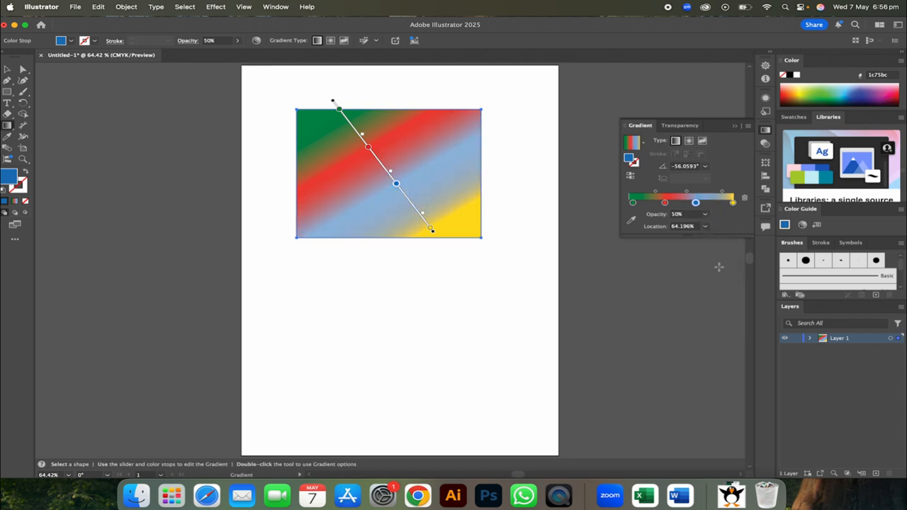
pyautogui.click(664, 203)
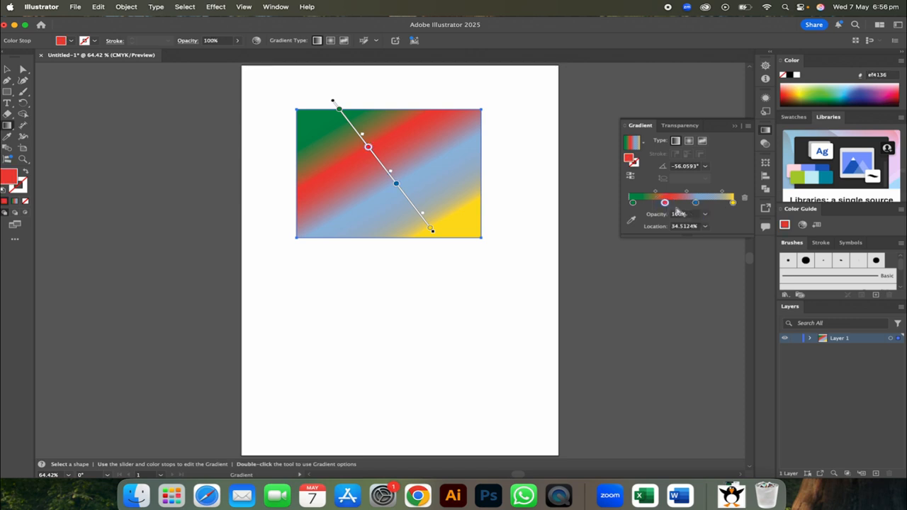
pyautogui.click(705, 215)
pyautogui.click(718, 255)
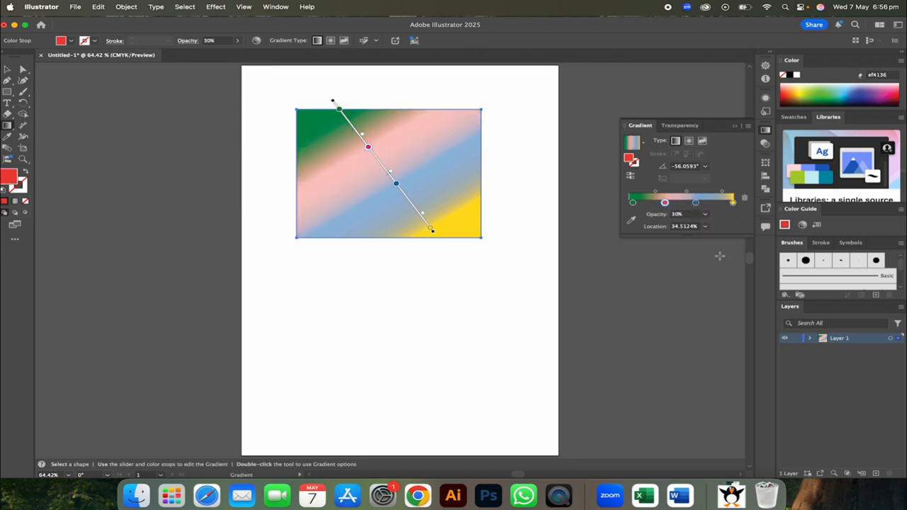
# - Restore the red and blue gradient stops to 100% opacity
pyautogui.click(705, 214)
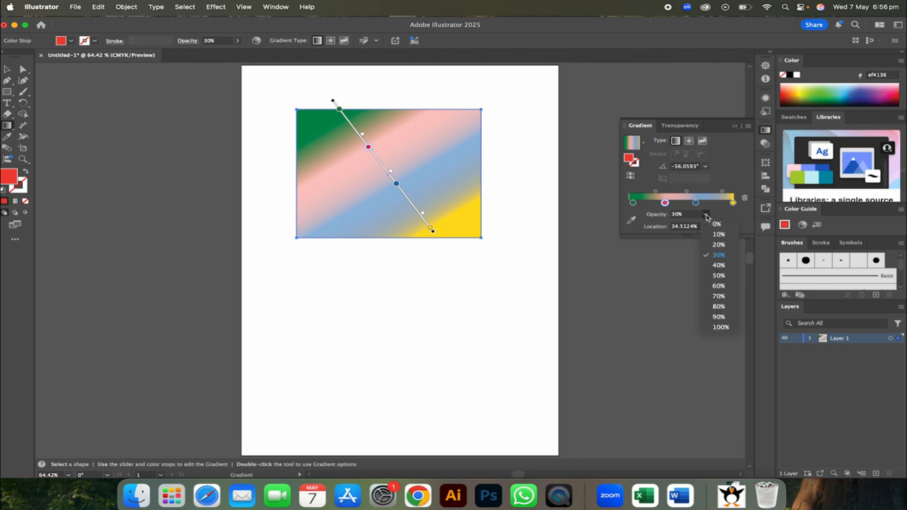
pyautogui.click(719, 326)
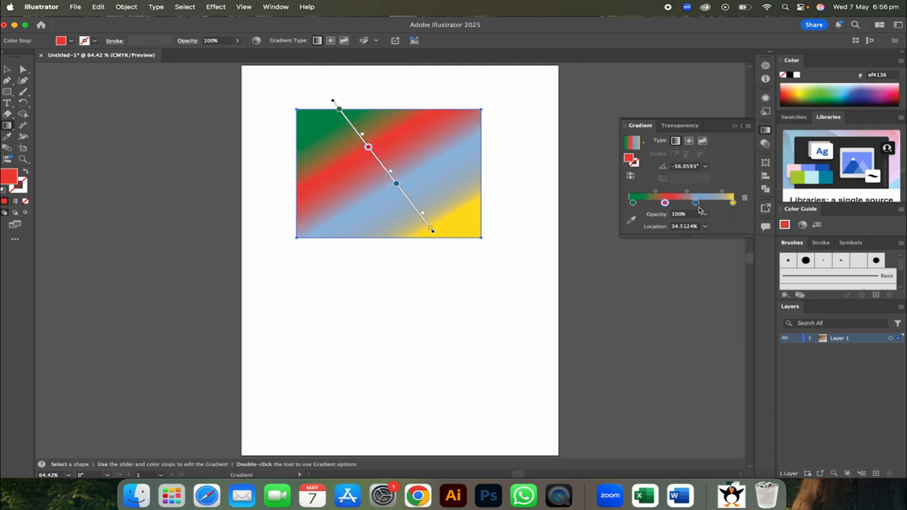
pyautogui.click(696, 203)
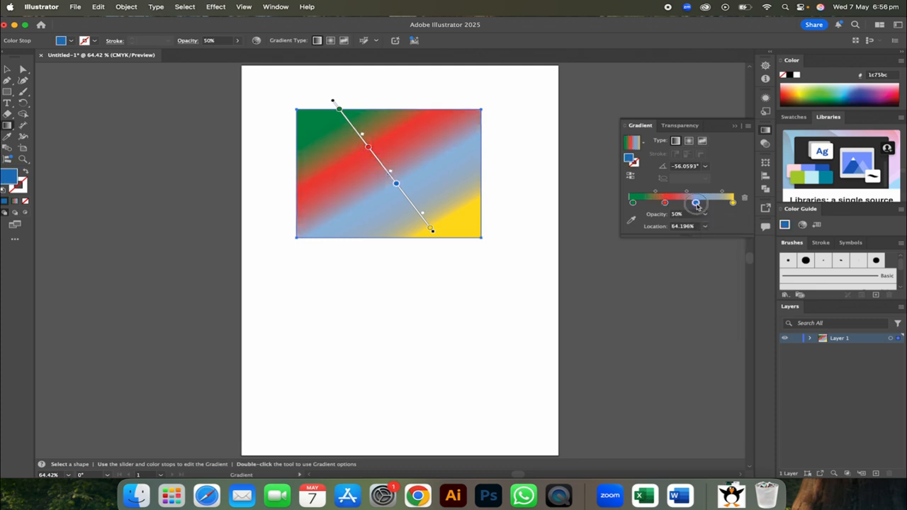
pyautogui.click(705, 214)
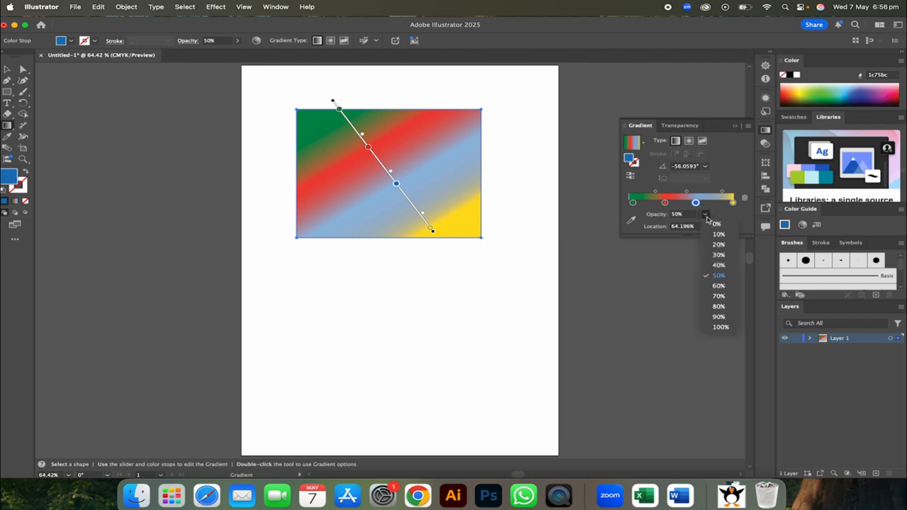
pyautogui.click(728, 324)
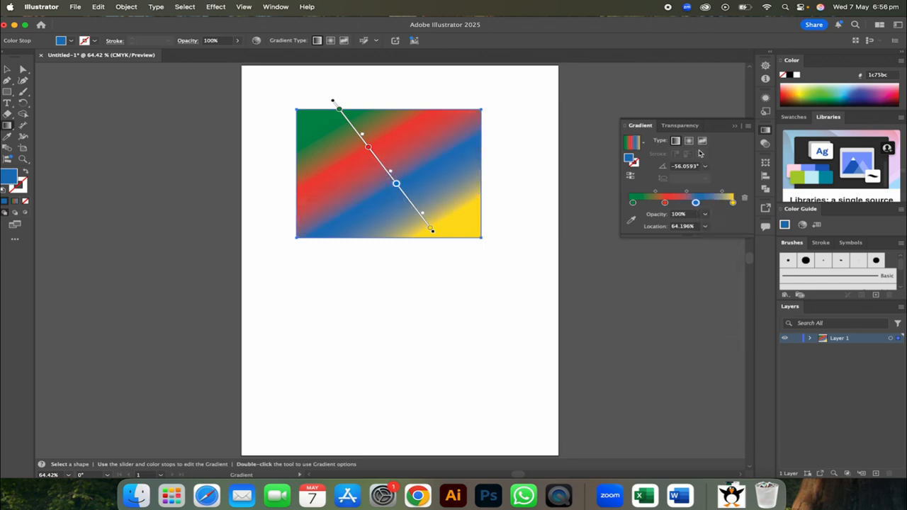
# - Switch the rectangle's fill to a radial gradient and apply the same gradient to its stroke
pyautogui.click(689, 142)
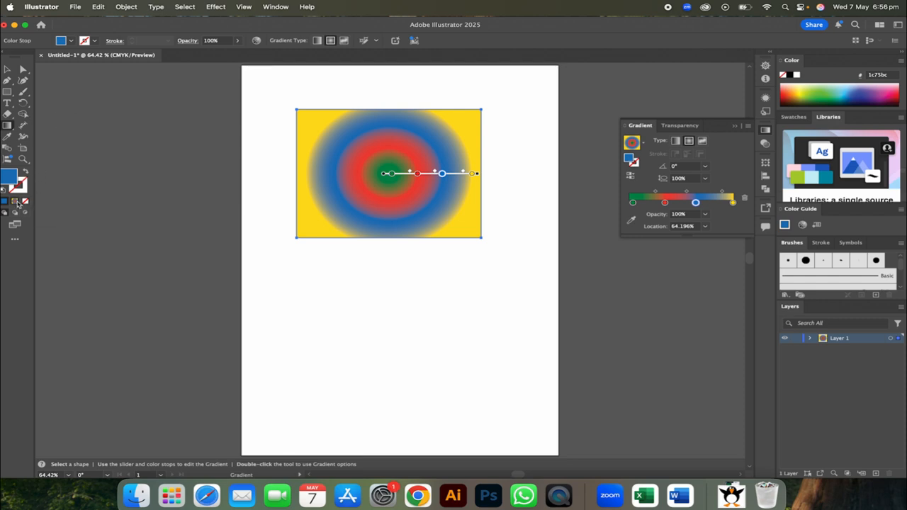
pyautogui.click(635, 164)
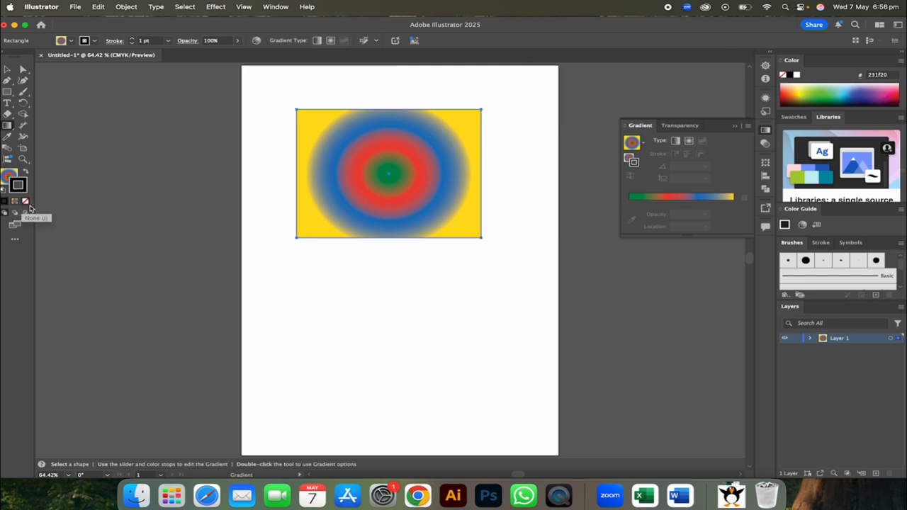
pyautogui.click(15, 201)
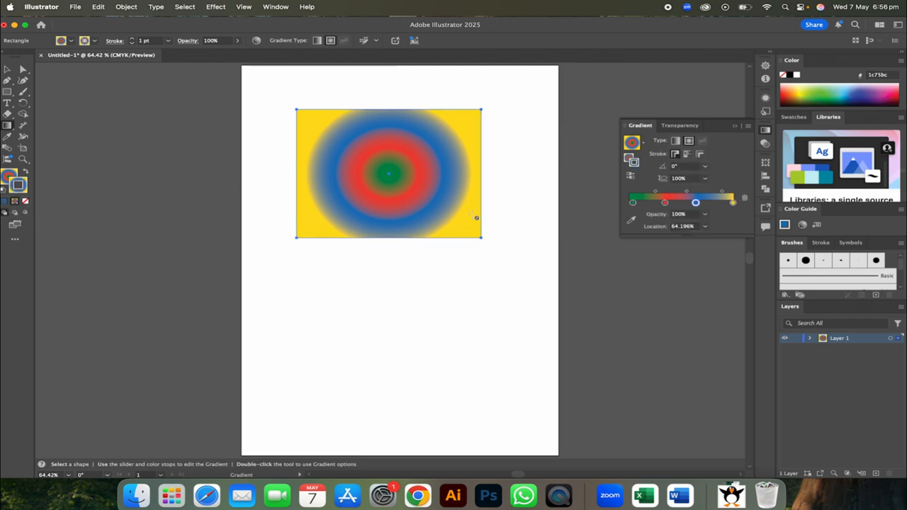
# - Try a 9 pt weight for the rectangle's gradient stroke, and increase it to 20 pt
pyautogui.click(168, 41)
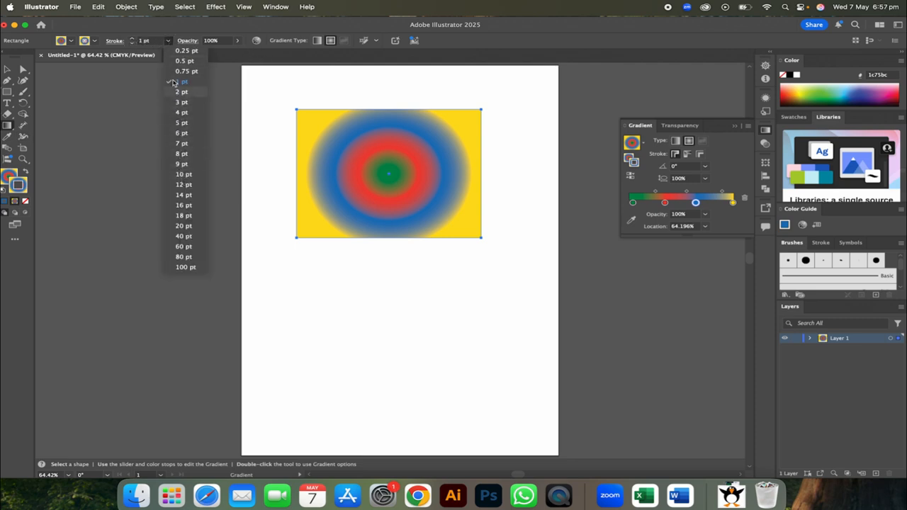
pyautogui.click(183, 163)
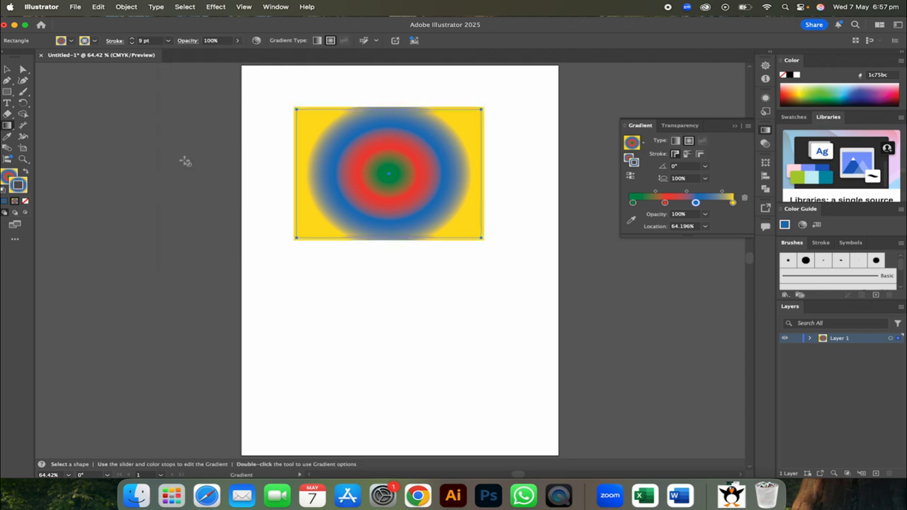
pyautogui.click(168, 41)
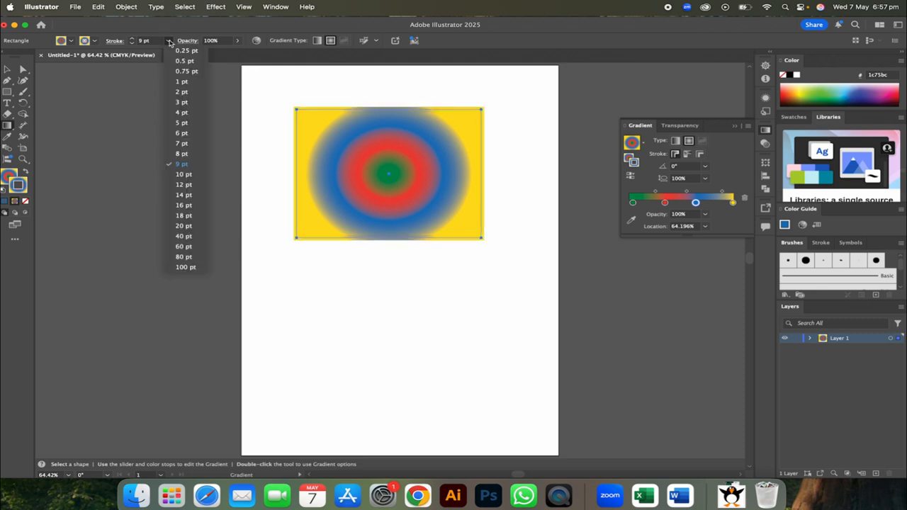
pyautogui.click(179, 226)
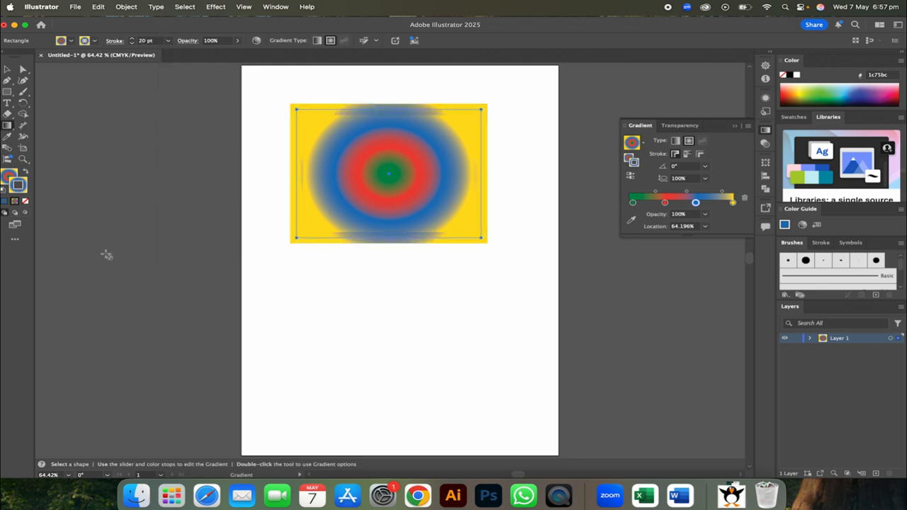
# - Recolour the stroke gradient's first stop crimson #da1c5c and its second stop tan #c49a6c
pyautogui.click(632, 204)
pyautogui.doubleClick(632, 203)
pyautogui.click(702, 241)
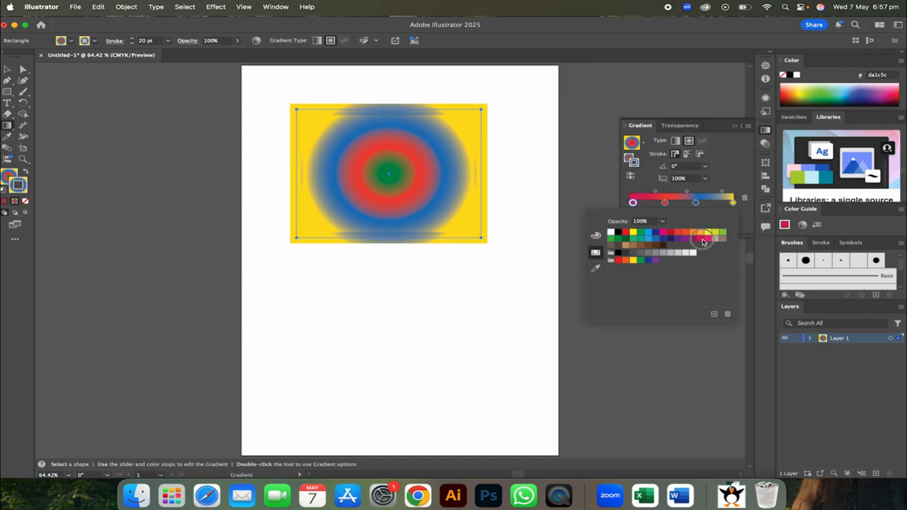
pyautogui.doubleClick(665, 203)
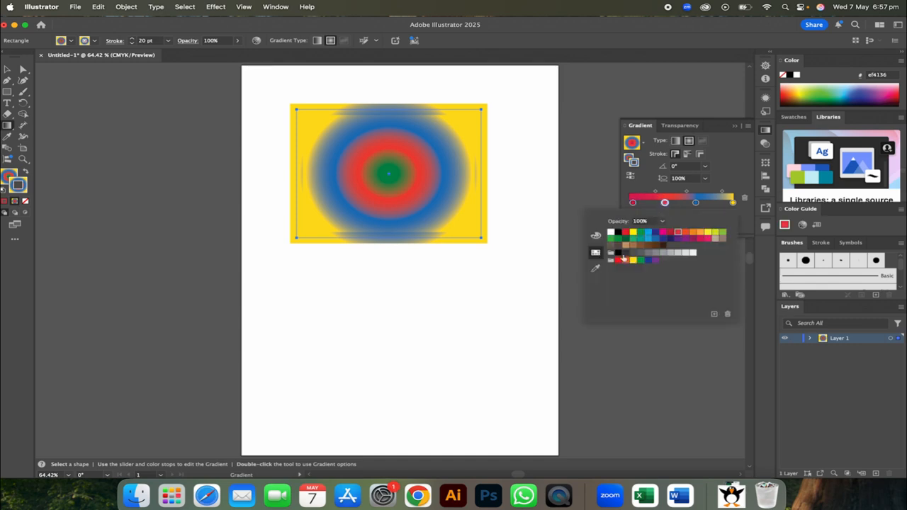
pyautogui.click(625, 246)
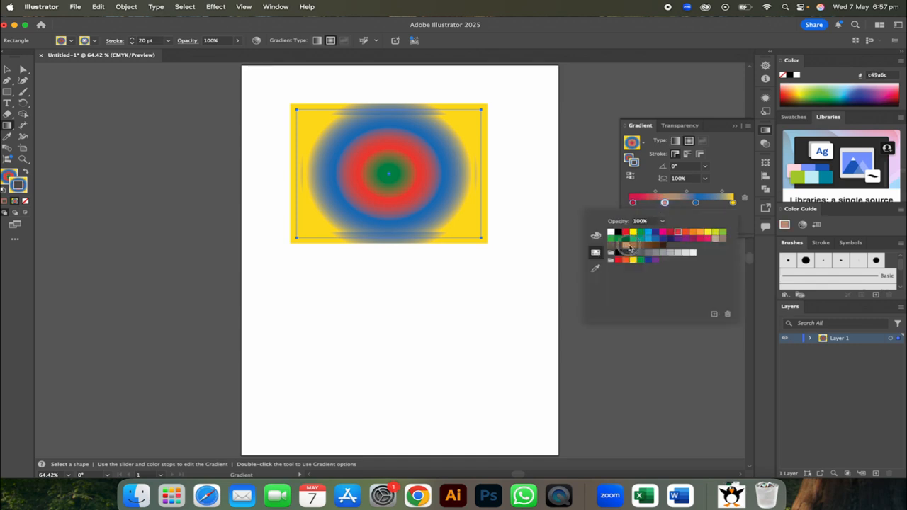
# - Recolour the stroke gradient's third stop dark brown #3c2415 and its last stop dark blue #21409a
pyautogui.click(695, 204)
pyautogui.doubleClick(695, 204)
pyautogui.click(663, 245)
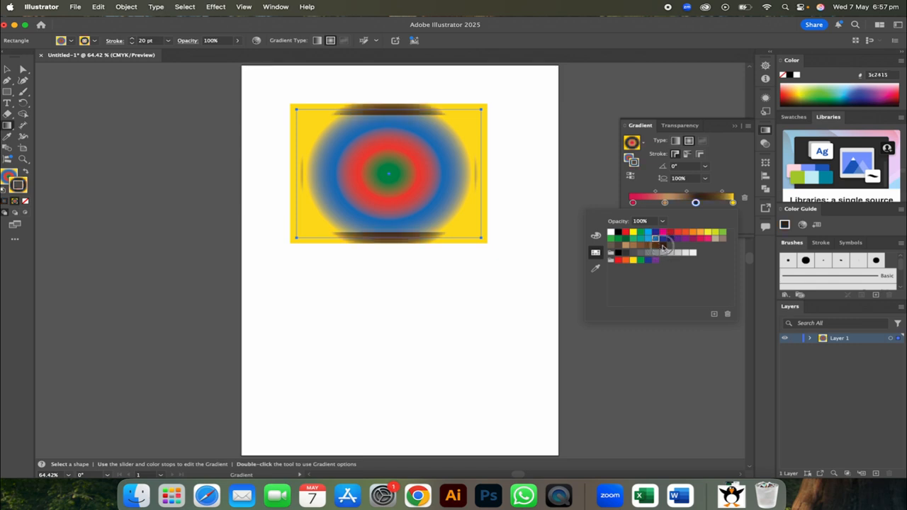
pyautogui.doubleClick(733, 203)
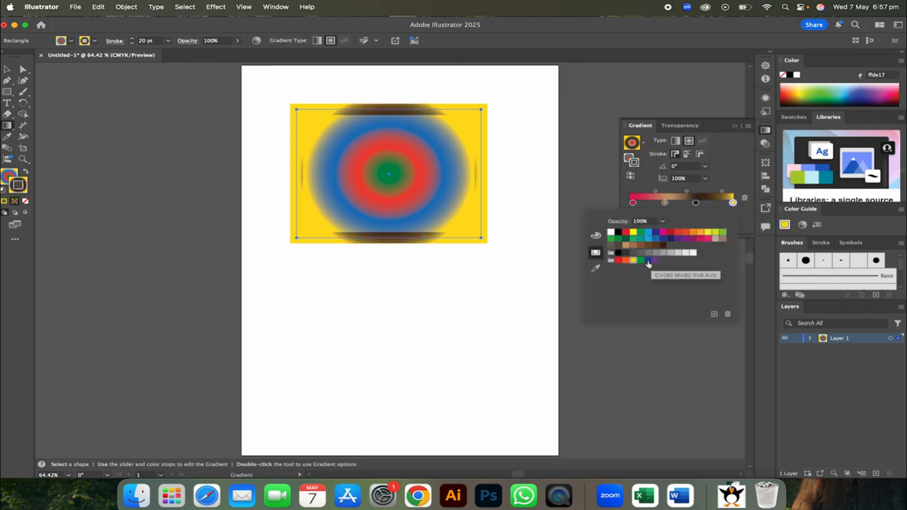
pyautogui.click(648, 261)
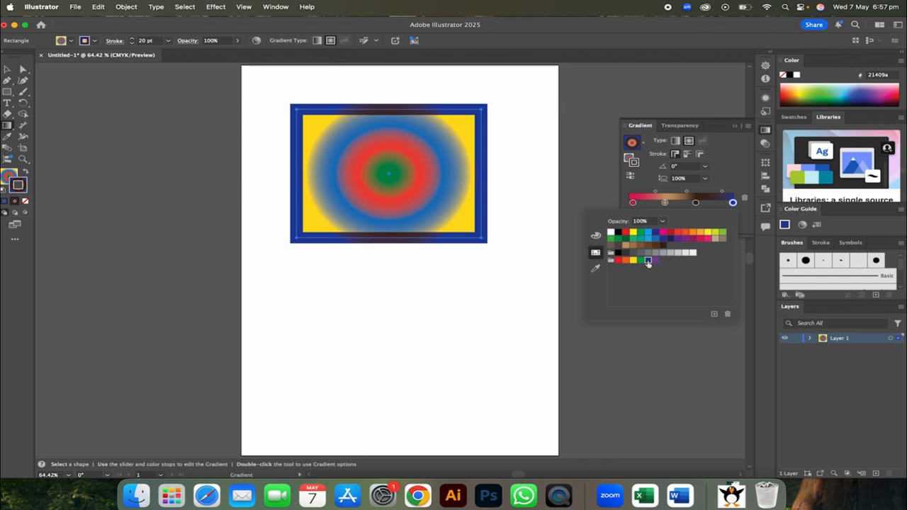
pyautogui.click(113, 116)
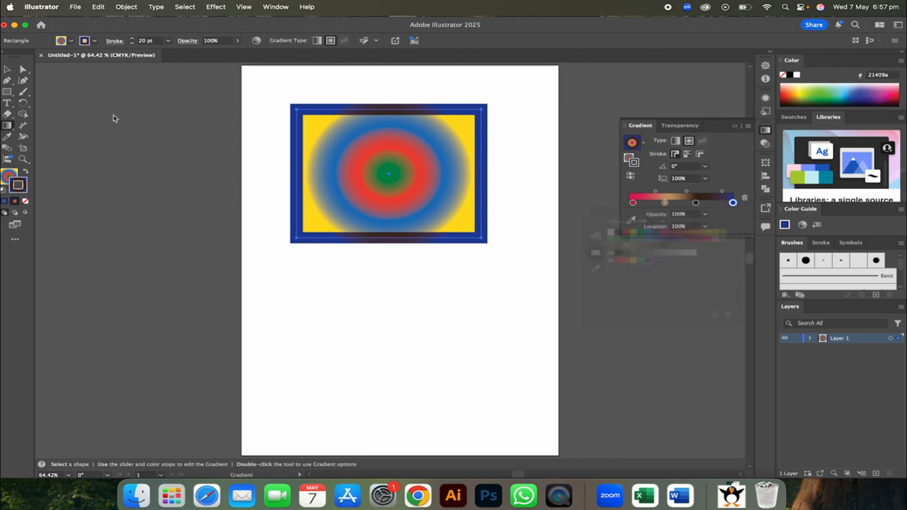
pyautogui.click(275, 99)
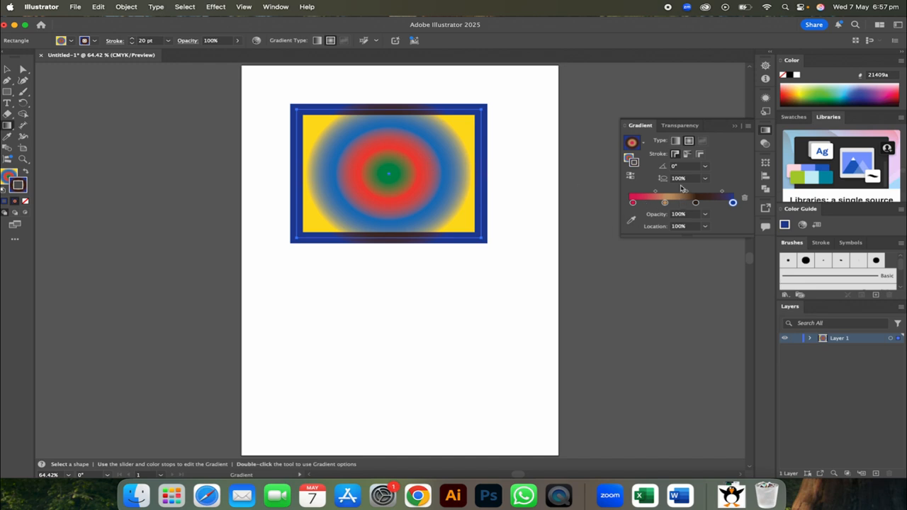
# - Try angles of 30° and -135° on the rectangle's radial stroke gradient
pyautogui.click(704, 165)
pyautogui.click(716, 250)
pyautogui.click(705, 178)
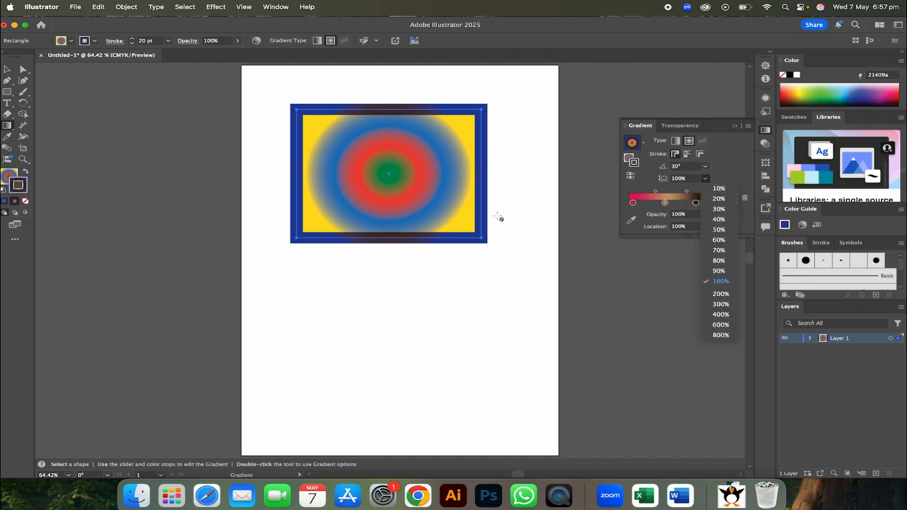
pyautogui.click(297, 103)
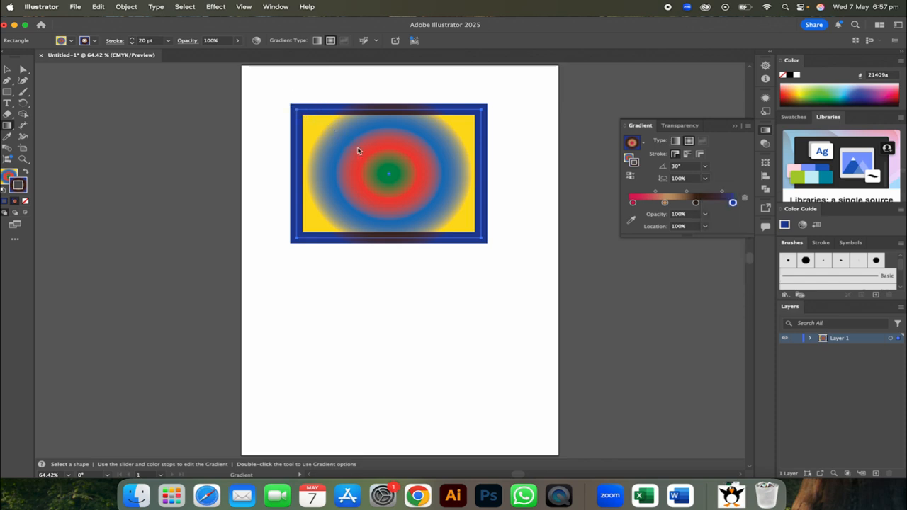
pyautogui.click(281, 91)
pyautogui.click(705, 169)
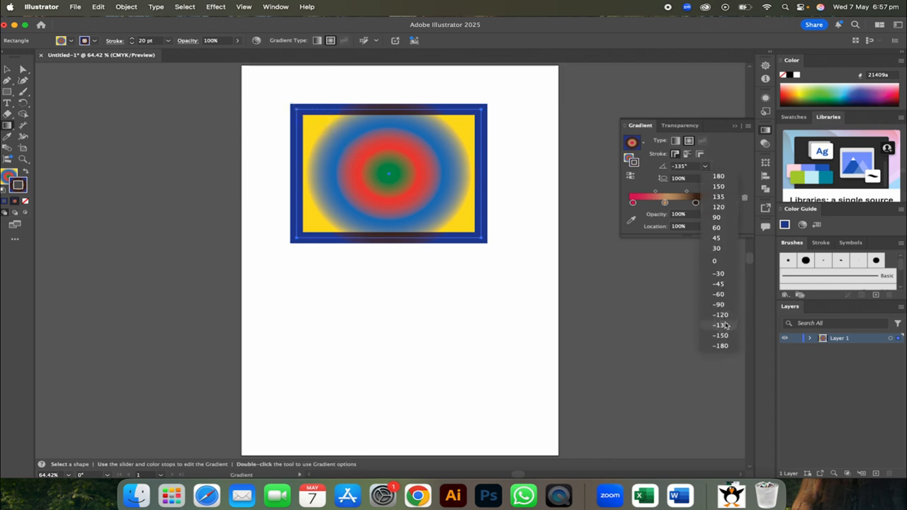
pyautogui.click(722, 326)
pyautogui.click(706, 178)
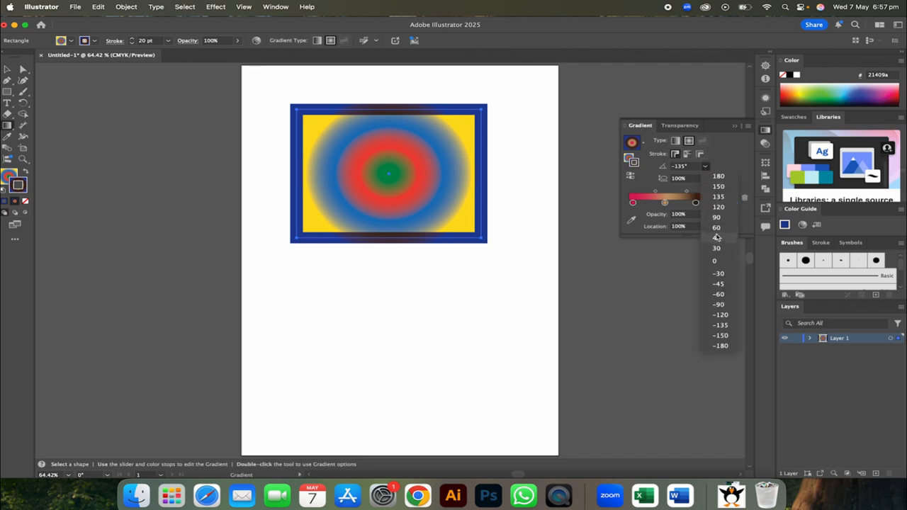
# - Change the rectangle's stroke gradient to linear, switching back to radial once to compare the two types
pyautogui.click(677, 142)
pyautogui.click(675, 141)
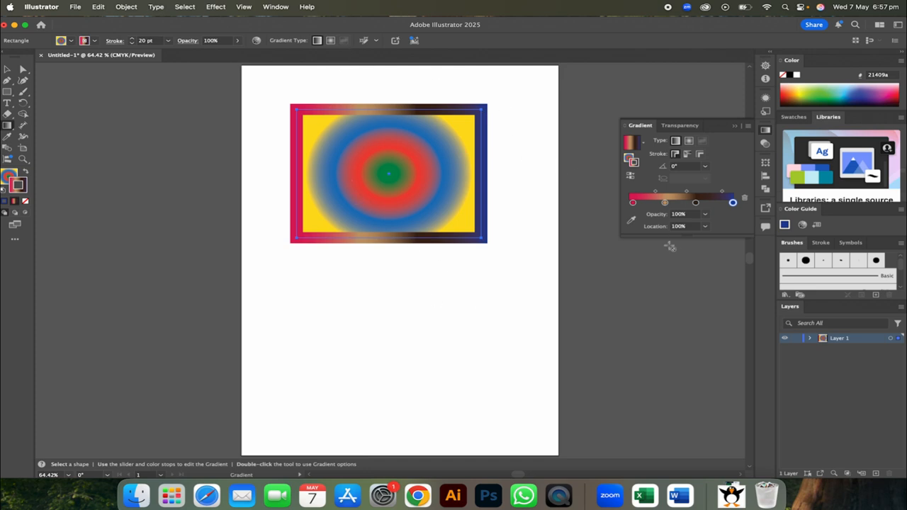
pyautogui.click(688, 141)
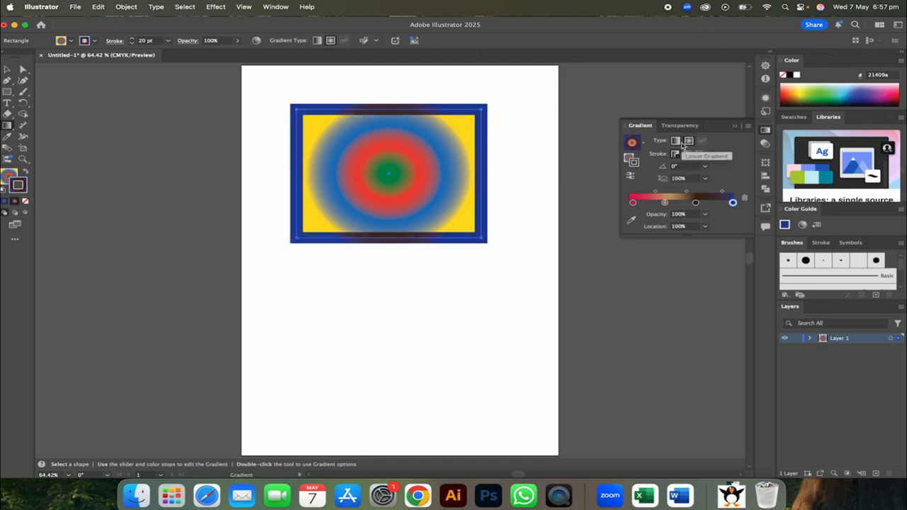
pyautogui.click(675, 142)
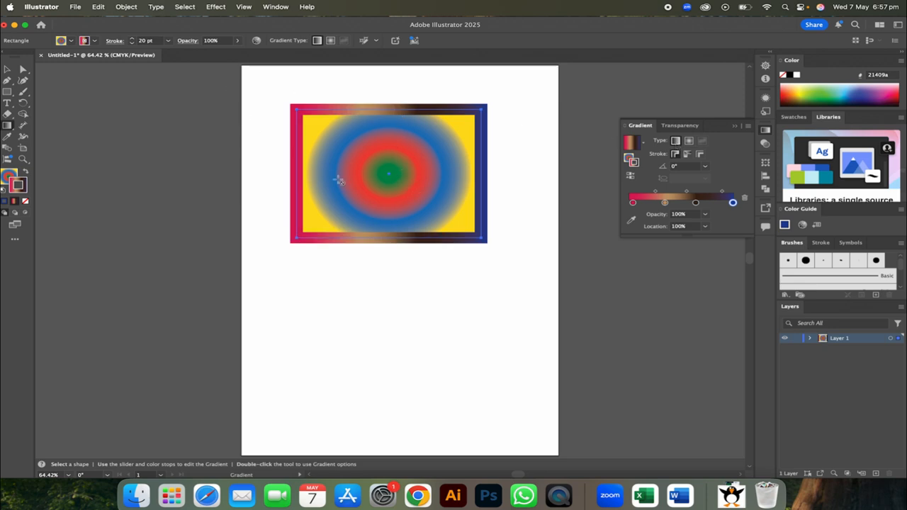
# - Set the rectangle's stroke weight to 2 pt and deselect the rectangle
pyautogui.click(168, 41)
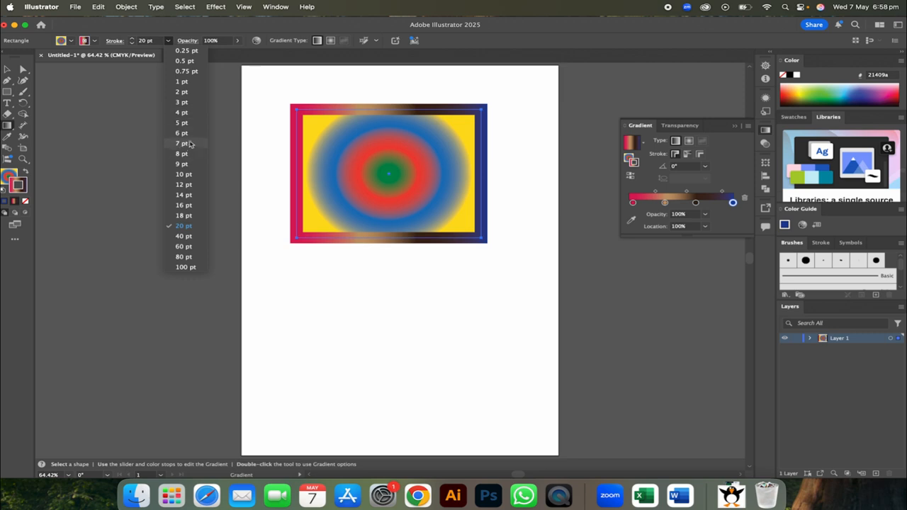
pyautogui.click(182, 92)
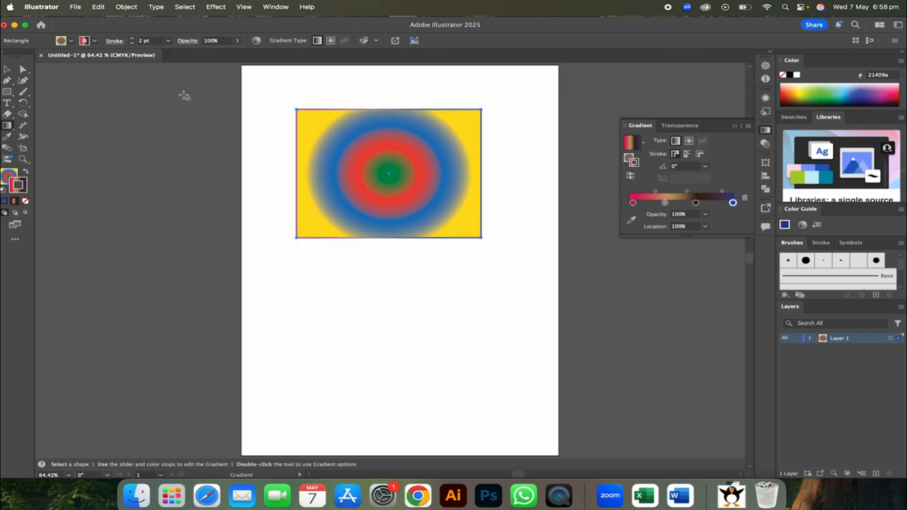
pyautogui.click(8, 68)
pyautogui.click(408, 295)
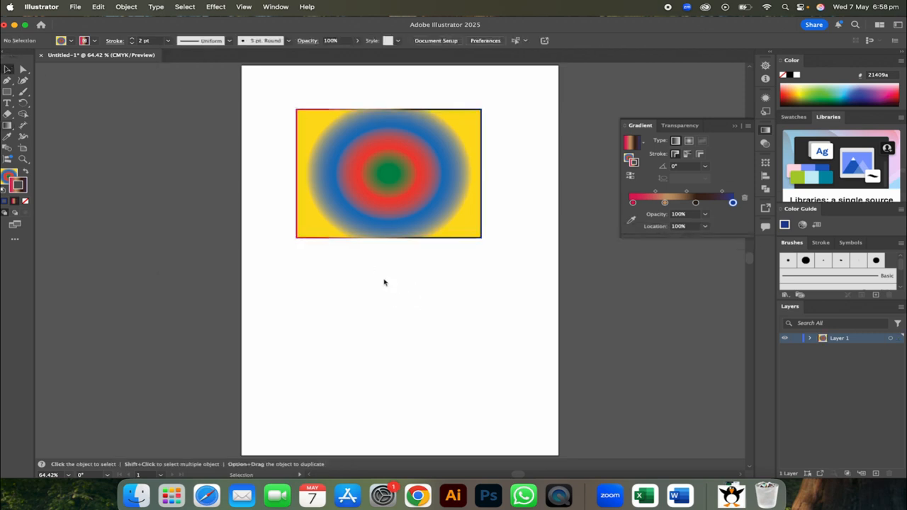
pyautogui.click(479, 240)
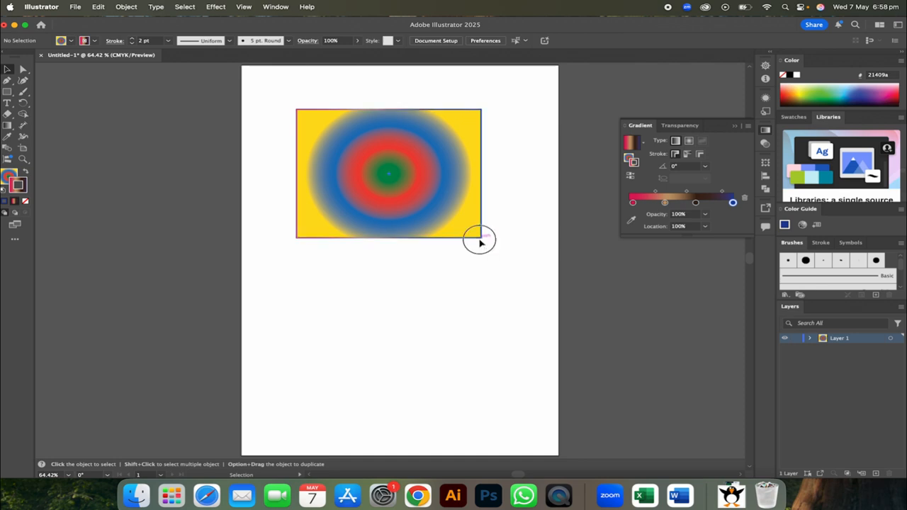
pyautogui.click(479, 300)
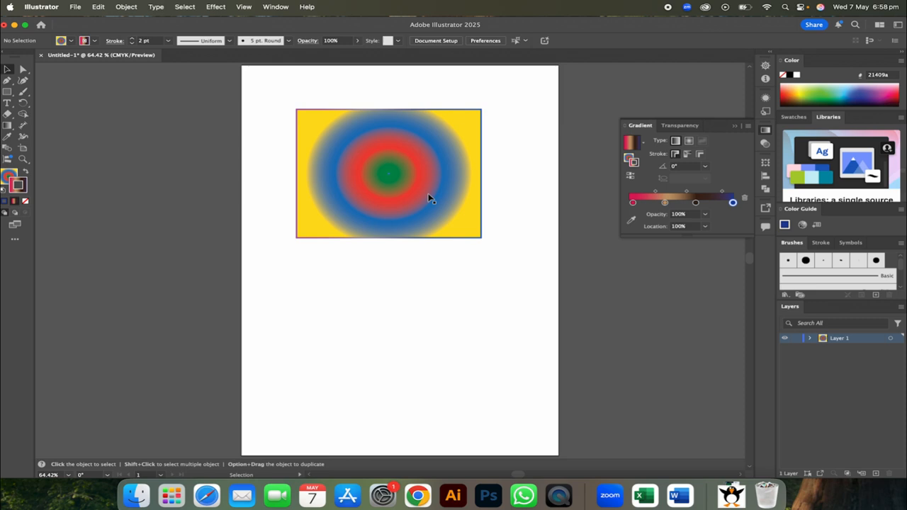
# - Open and cancel the Edit Colors dialog, and set the default fill to black #000000 with nothing selected
pyautogui.click(803, 225)
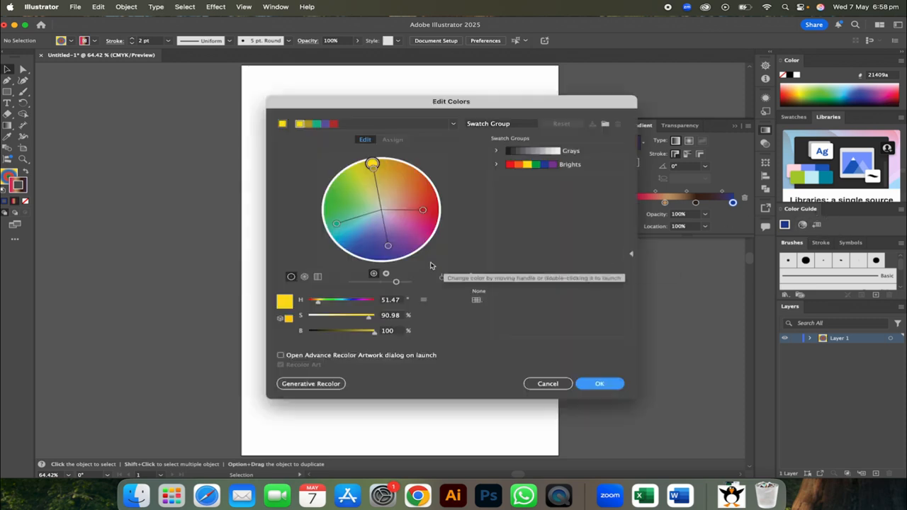
pyautogui.click(548, 383)
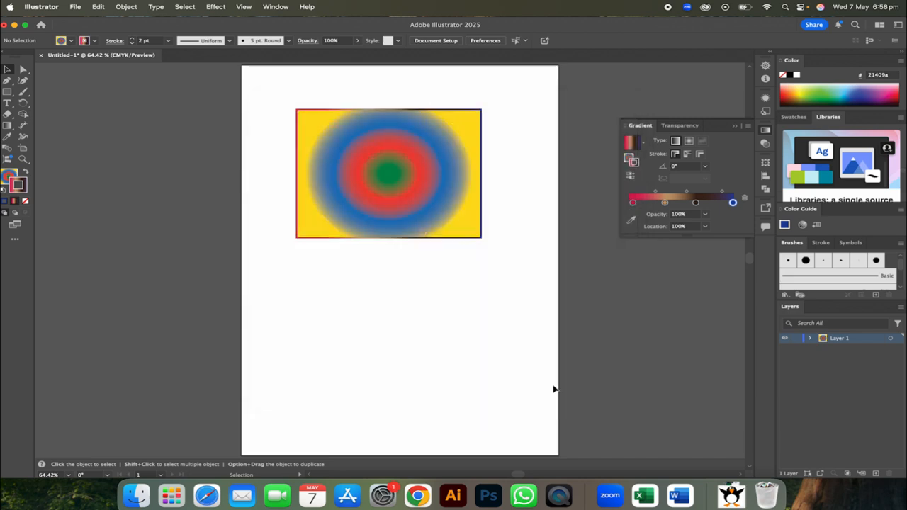
pyautogui.click(6, 176)
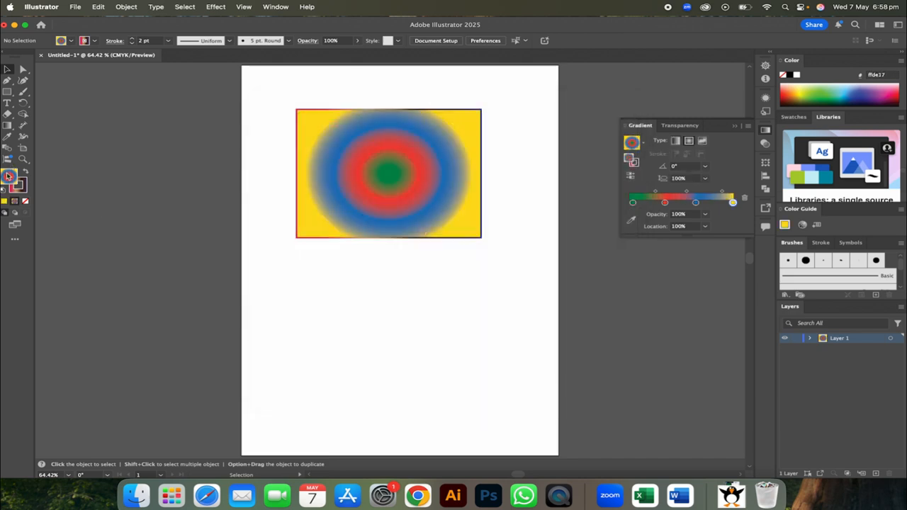
pyautogui.doubleClick(7, 176)
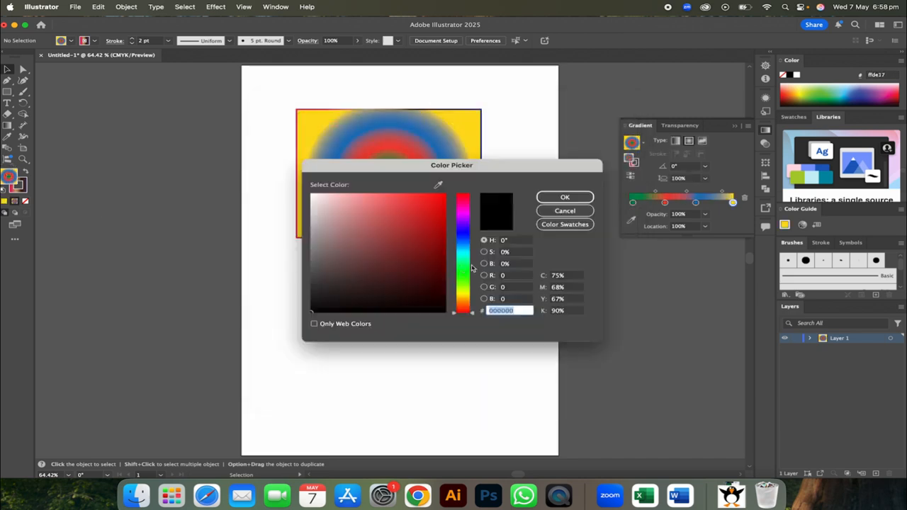
pyautogui.click(521, 313)
pyautogui.moveTo(521, 312); pyautogui.dragTo(491, 314)
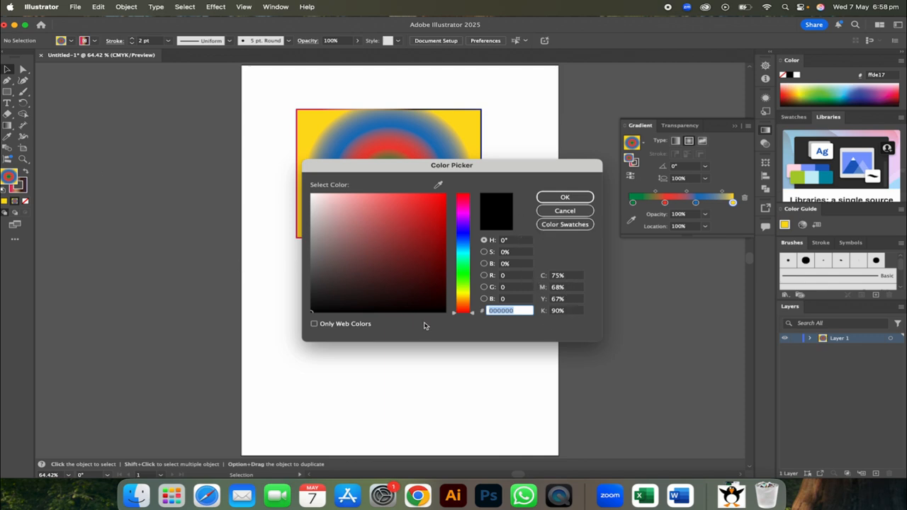
pyautogui.click(585, 200)
# - Try the Eyedropper on the selected rectangle by sampling a colour from outside it, and undo the sampled fill
pyautogui.click(11, 138)
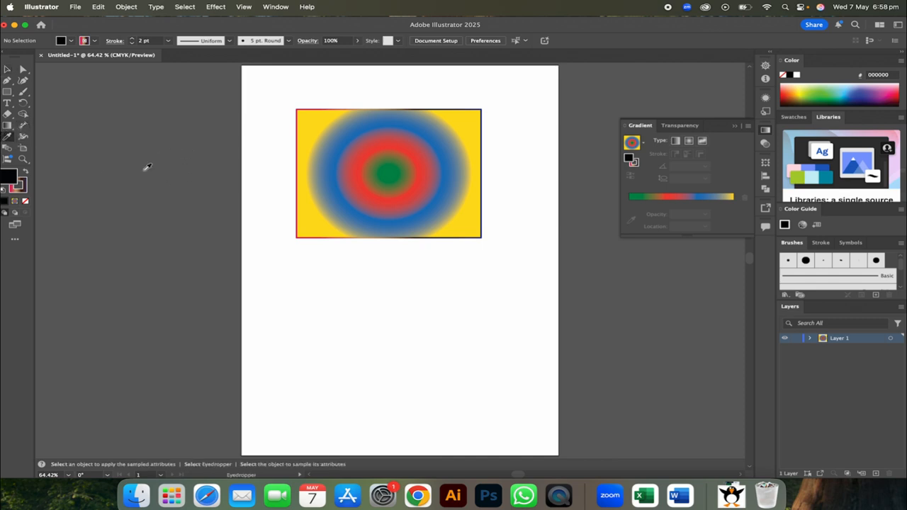
pyautogui.press('v')
pyautogui.click(358, 178)
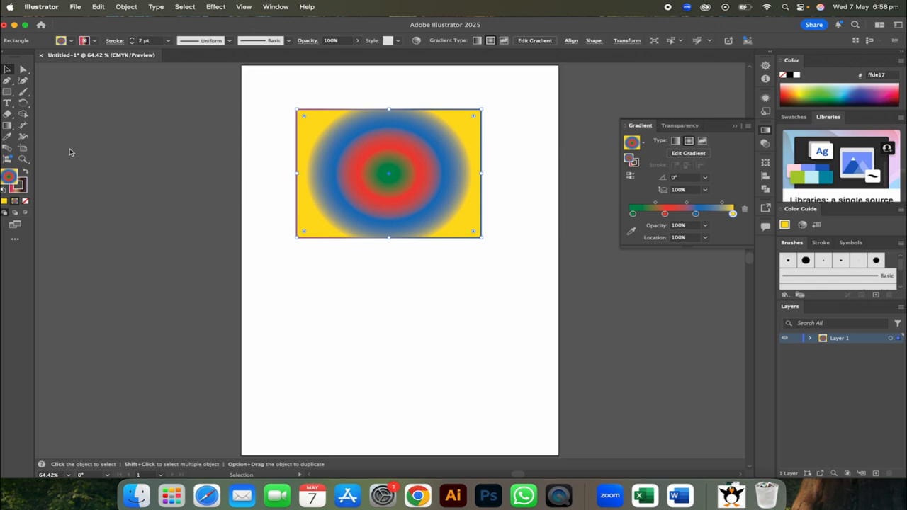
pyautogui.click(7, 136)
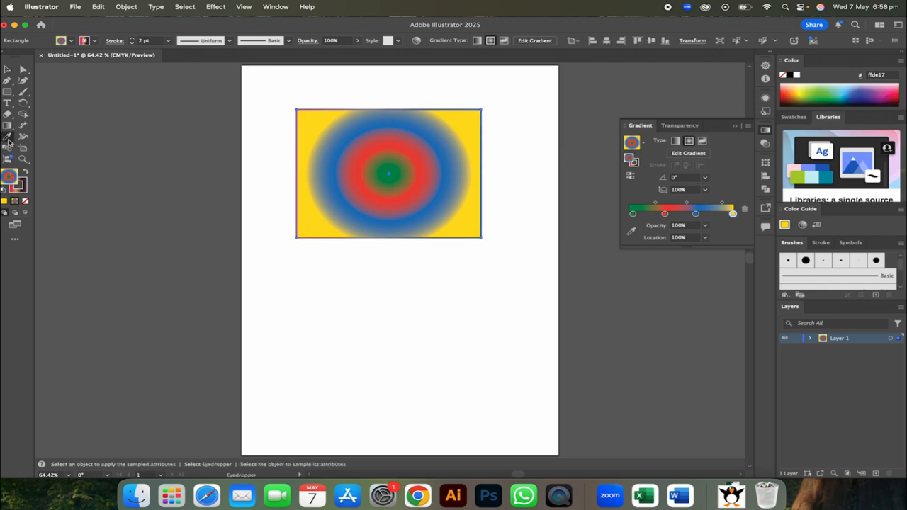
pyautogui.click(154, 135)
pyautogui.click(550, 180)
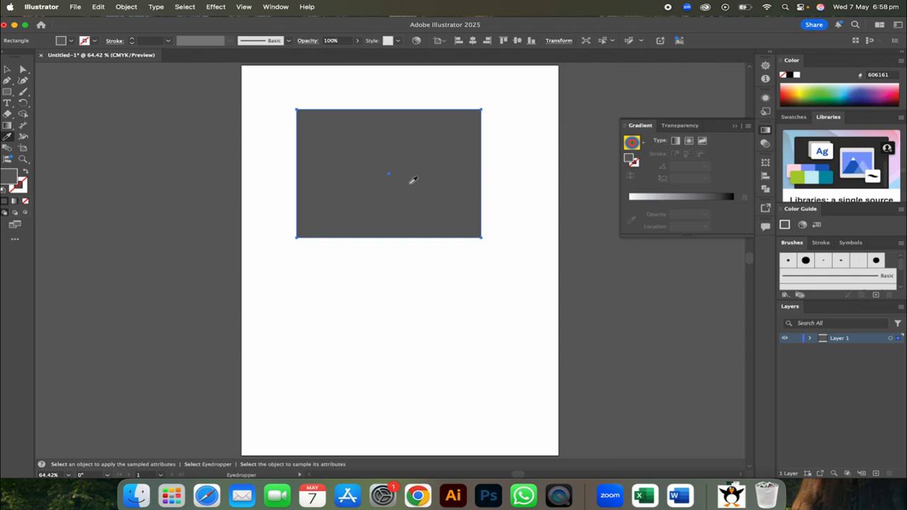
pyautogui.press('super+z')
# - Apply the asymmetric tapered width profile to the gradient rectangle's stroke, and set the lens-shaped profile with nothing selected
pyautogui.click(9, 69)
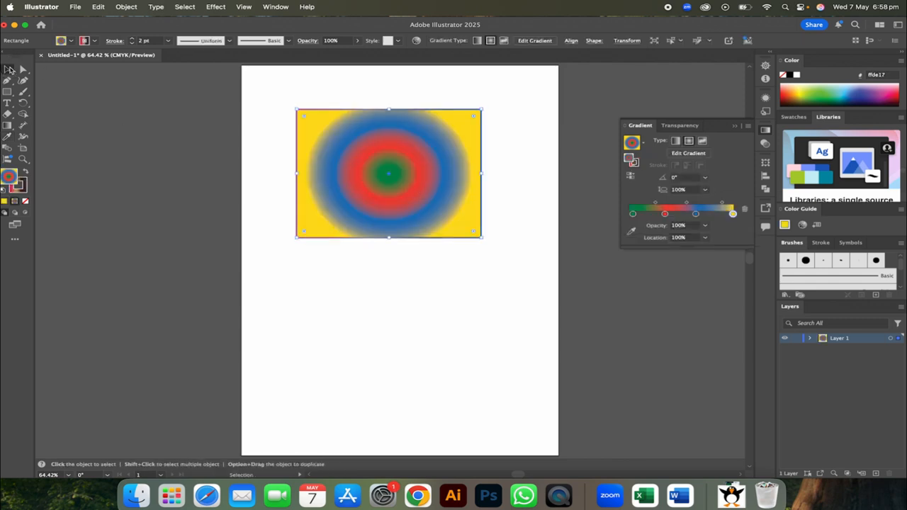
pyautogui.click(167, 41)
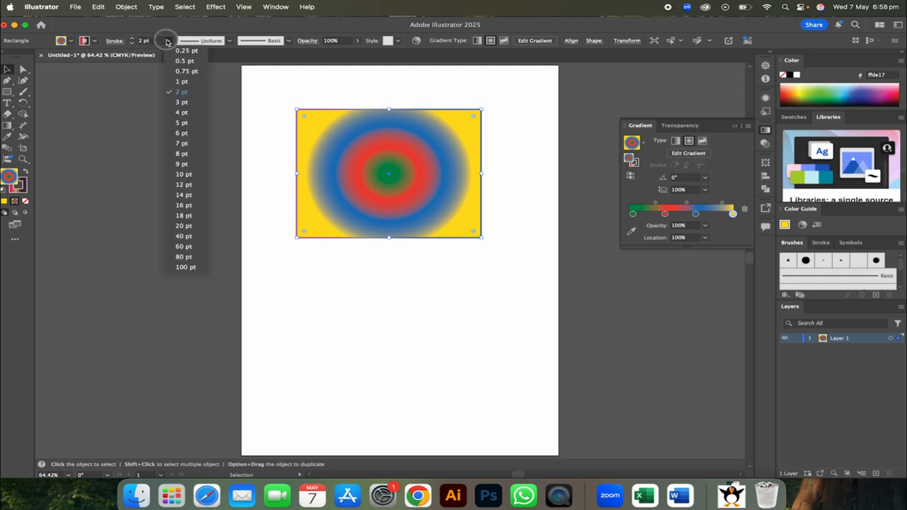
pyautogui.click(229, 43)
pyautogui.click(230, 42)
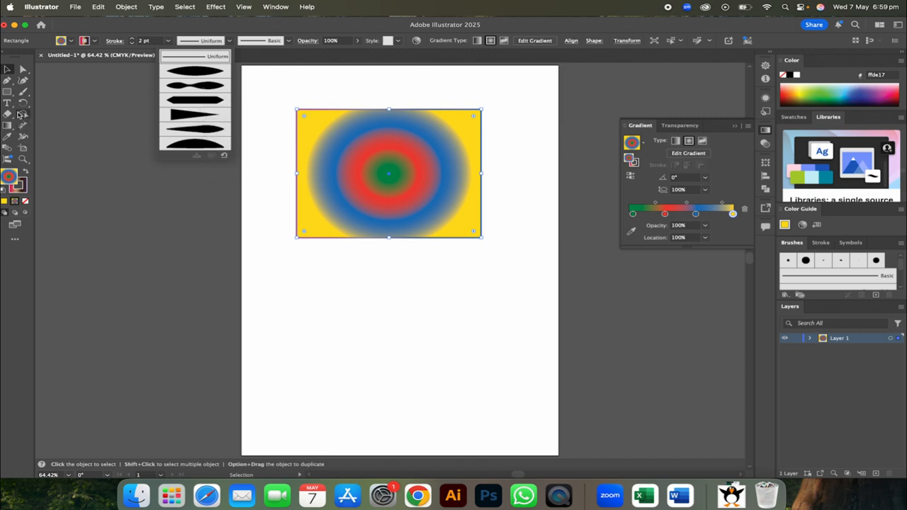
pyautogui.click(214, 133)
pyautogui.click(255, 132)
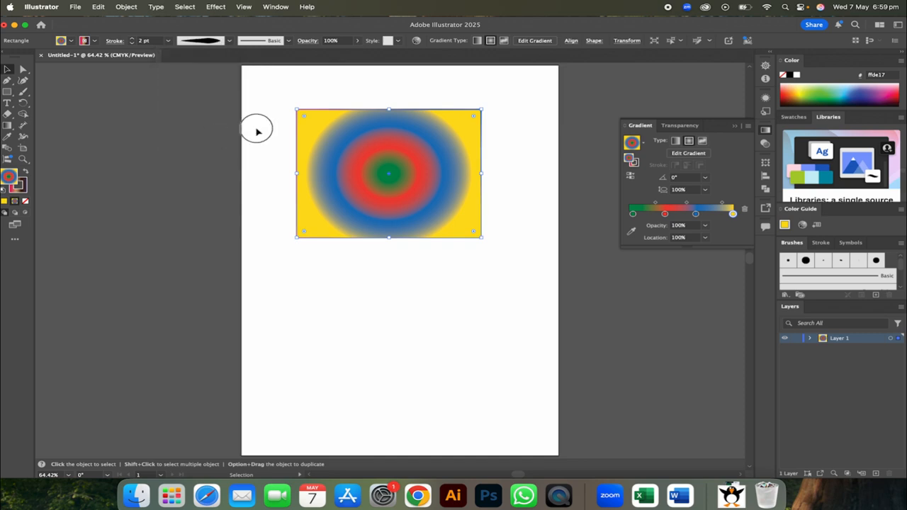
pyautogui.click(222, 42)
pyautogui.click(209, 73)
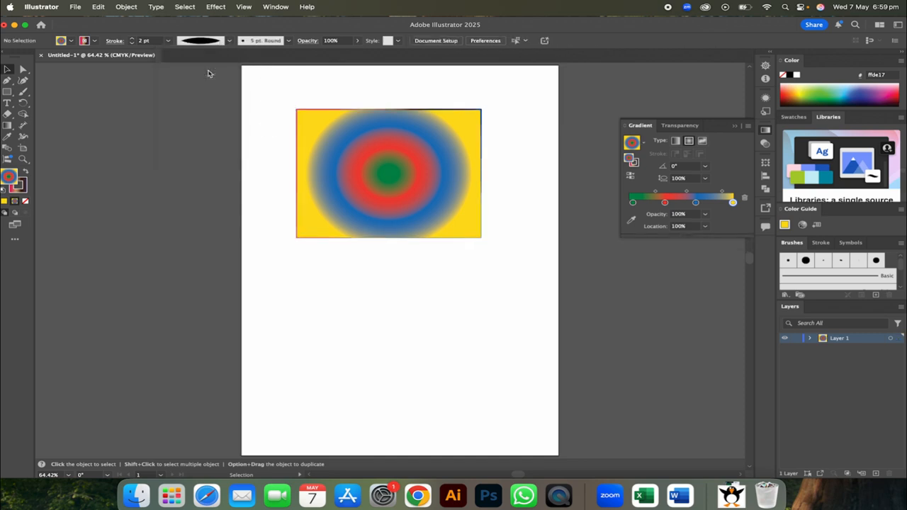
# - Add two unfilled rectangles of about 182 by 143 px below the gradient rectangle and give the second a 6 pt stroke
pyautogui.click(14, 92)
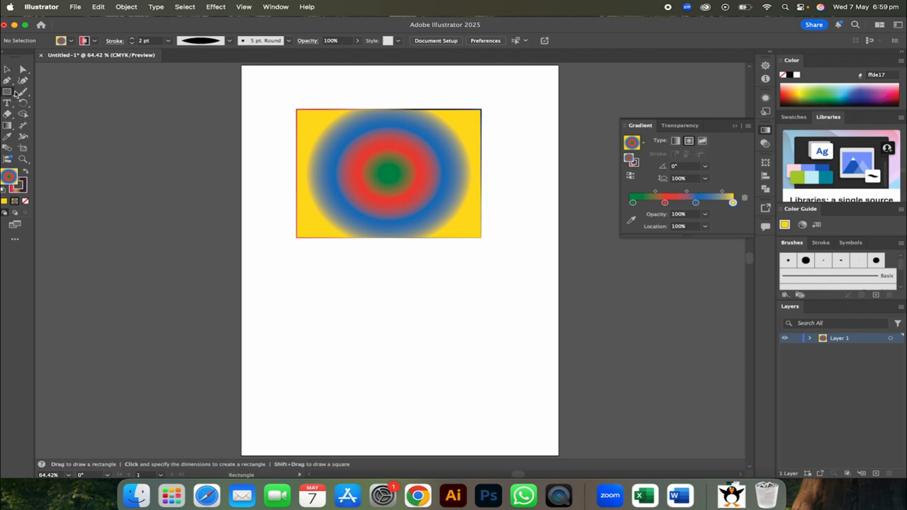
pyautogui.moveTo(317, 303); pyautogui.dragTo(434, 383)
pyautogui.click(26, 202)
pyautogui.click(375, 256)
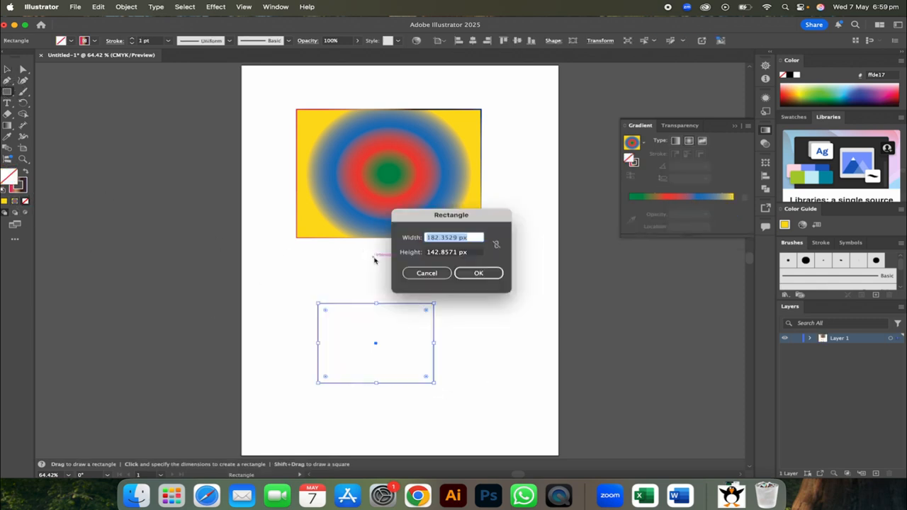
pyautogui.click(480, 274)
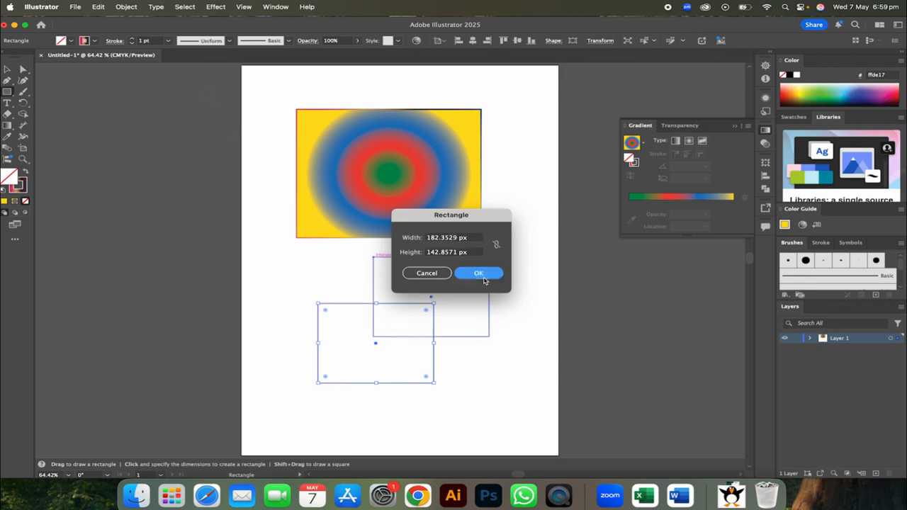
pyautogui.click(164, 43)
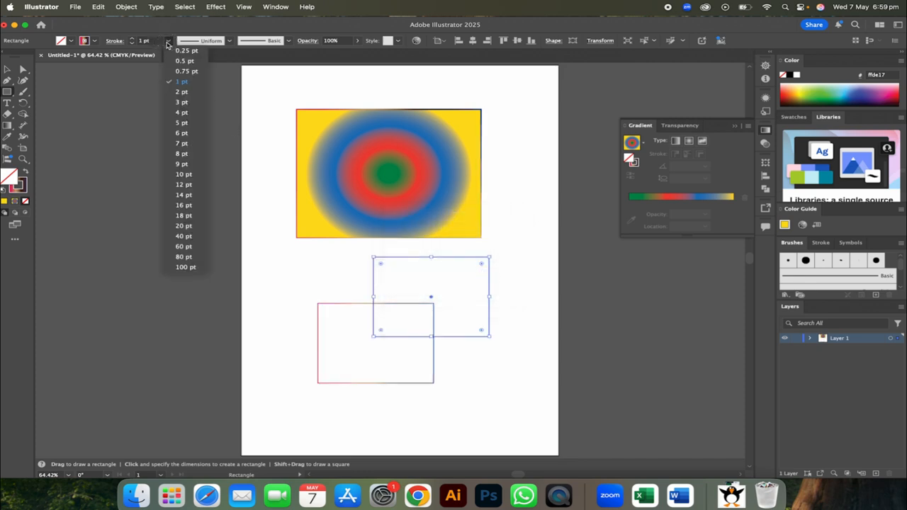
pyautogui.click(187, 133)
pyautogui.click(344, 304)
pyautogui.press('BackSpace')
pyautogui.click(495, 275)
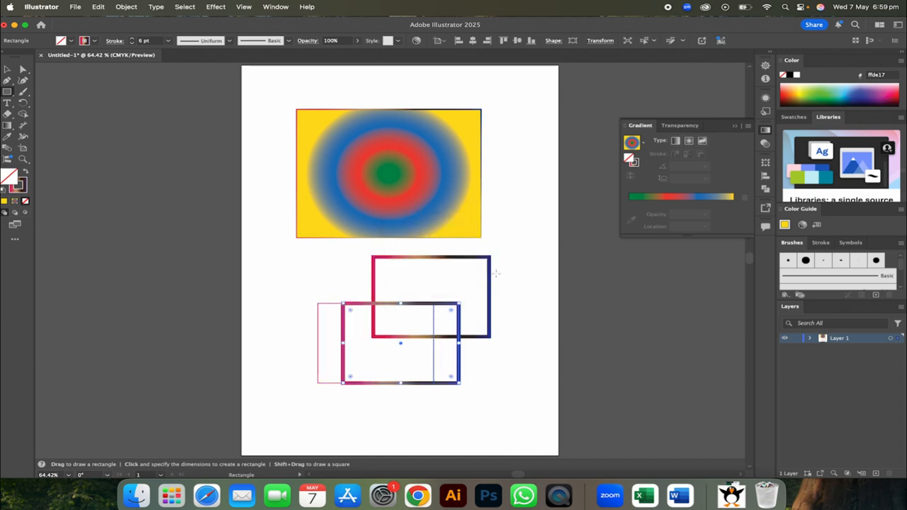
pyautogui.press('super+z')
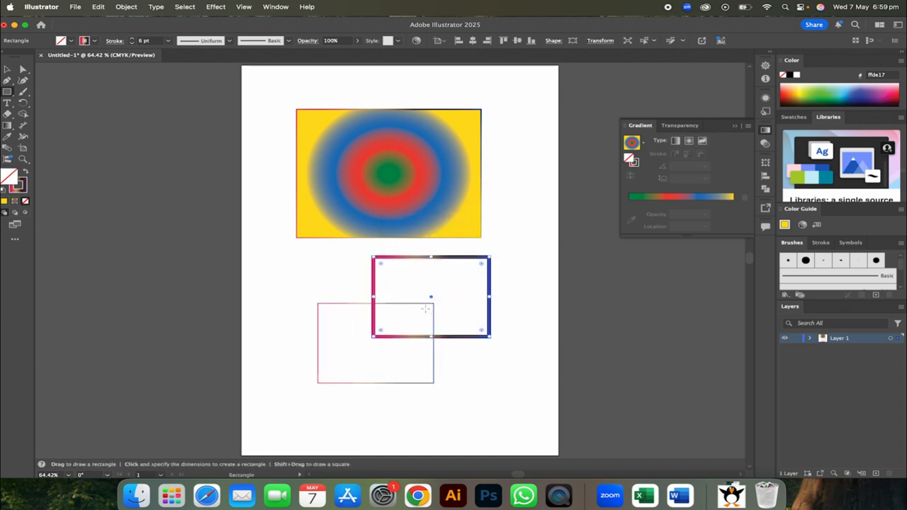
# - Delete the thin-outlined rectangle and the extra 6 pt rectangle placed over it, keeping the second rectangle
pyautogui.click(339, 306)
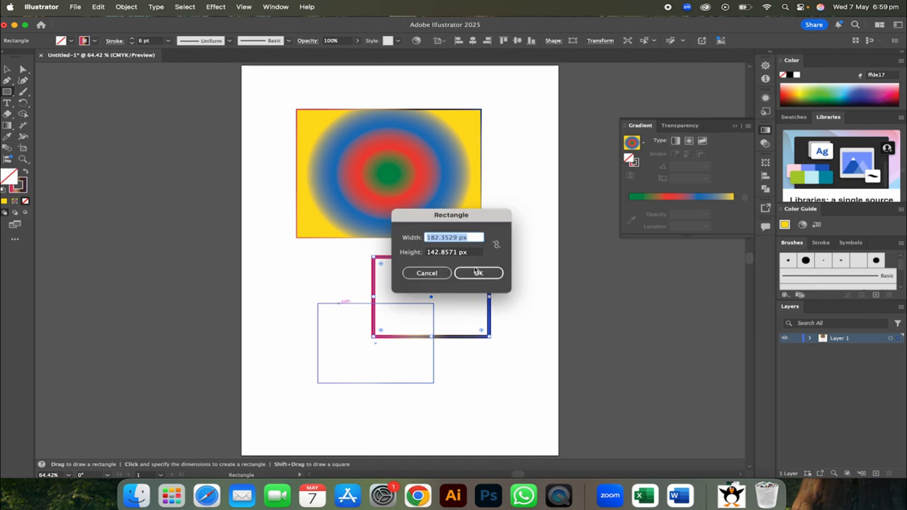
pyautogui.click(476, 272)
pyautogui.click(8, 71)
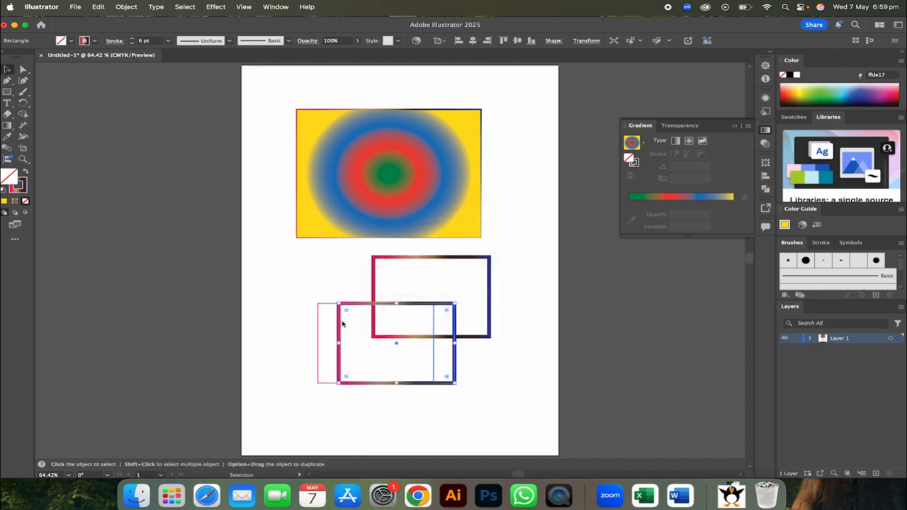
pyautogui.press('Delete')
pyautogui.click(326, 303)
pyautogui.press('Delete')
# - Apply the lens-shaped variable width profile to the unfilled rectangle's 6 pt stroke, and select the gradient rectangle for comparison
pyautogui.click(375, 306)
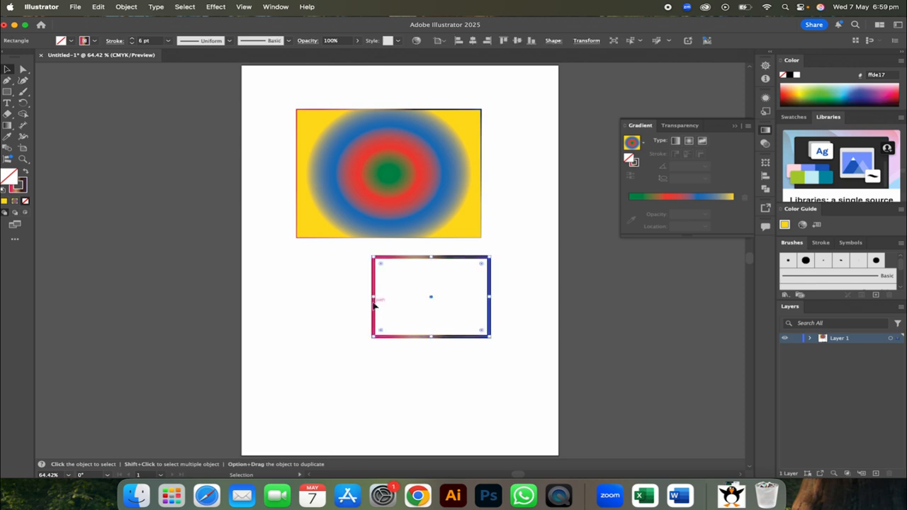
pyautogui.click(229, 42)
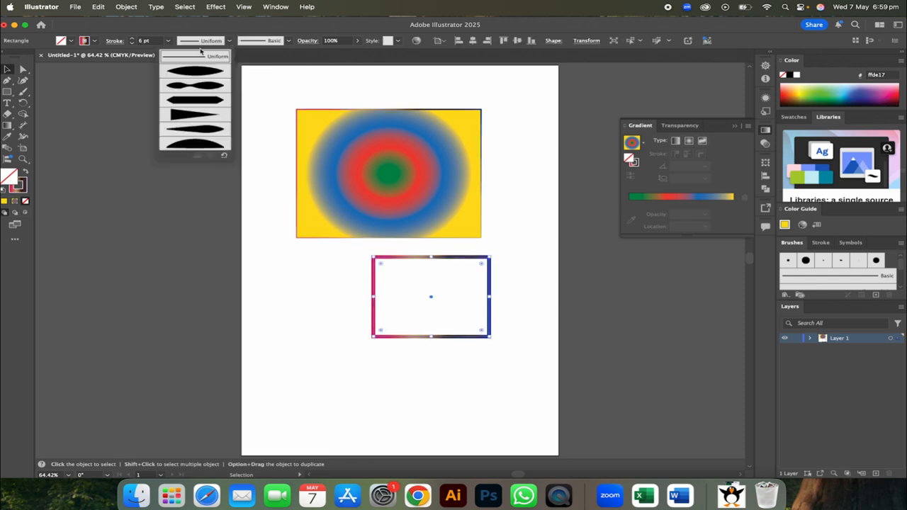
pyautogui.click(204, 74)
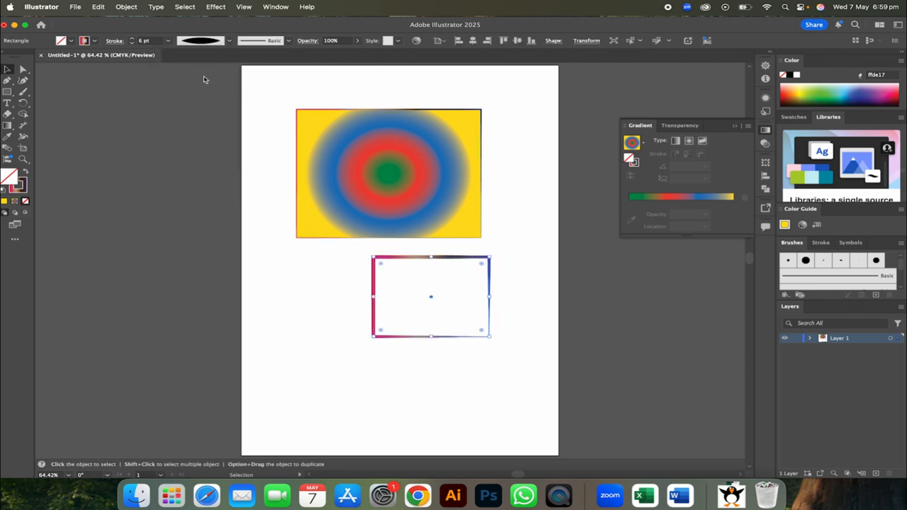
pyautogui.click(301, 228)
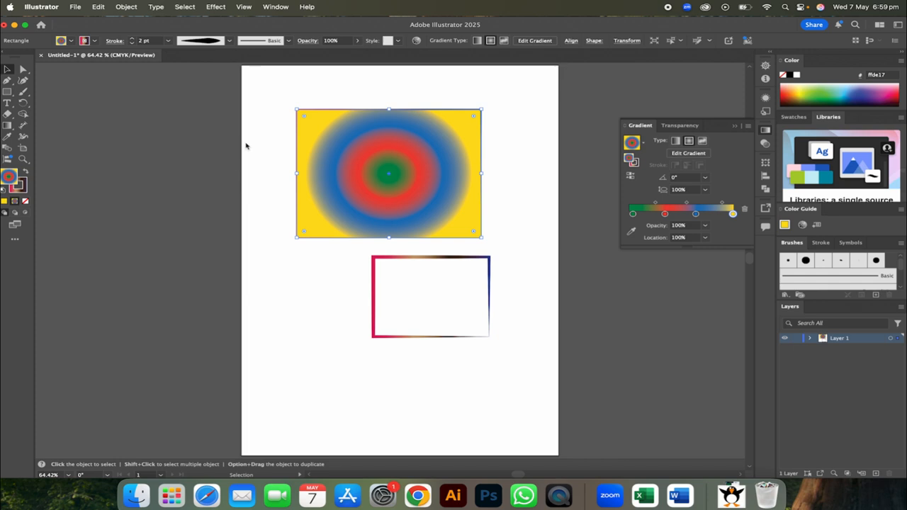
# - Change the unfilled rectangle's stroke to the asymmetric tapered width profile and deselect it
pyautogui.click(429, 296)
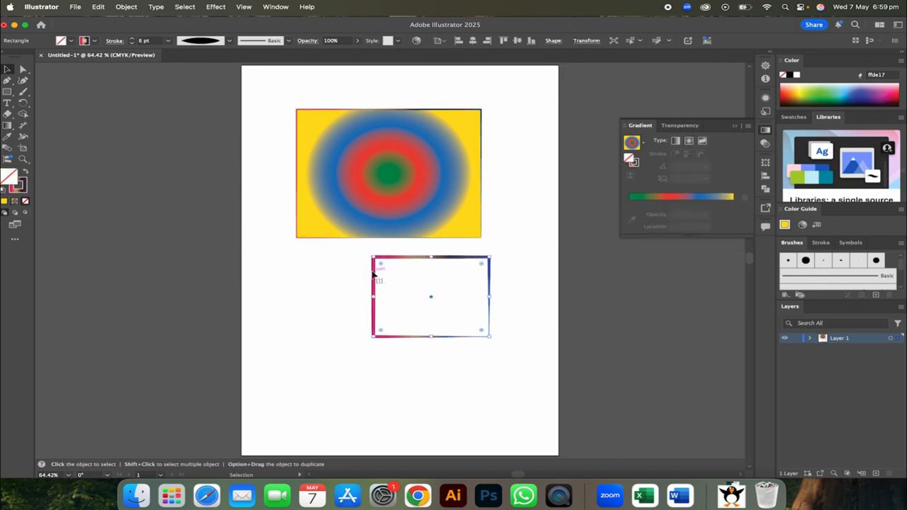
pyautogui.click(228, 43)
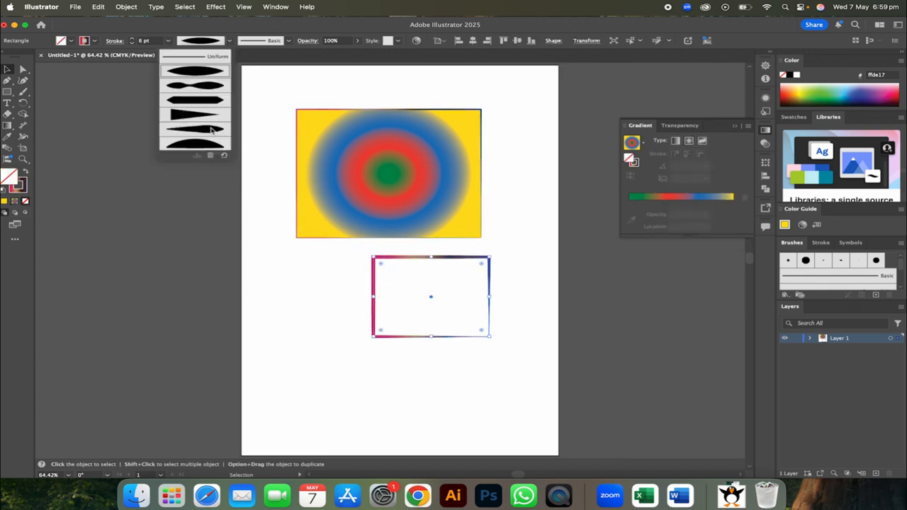
pyautogui.click(210, 129)
pyautogui.click(333, 332)
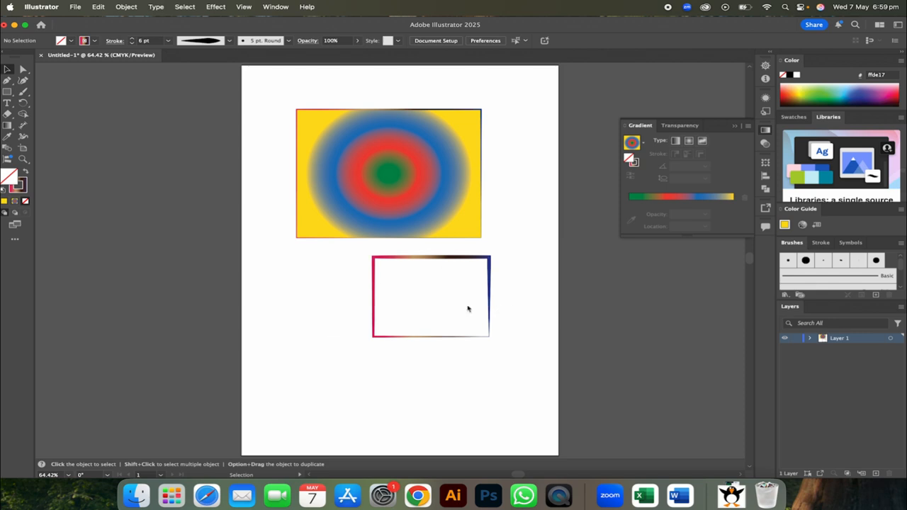
# - Change the unfilled rectangle's stroke to the half-ellipse width profile and deselect it
pyautogui.click(374, 257)
pyautogui.click(229, 40)
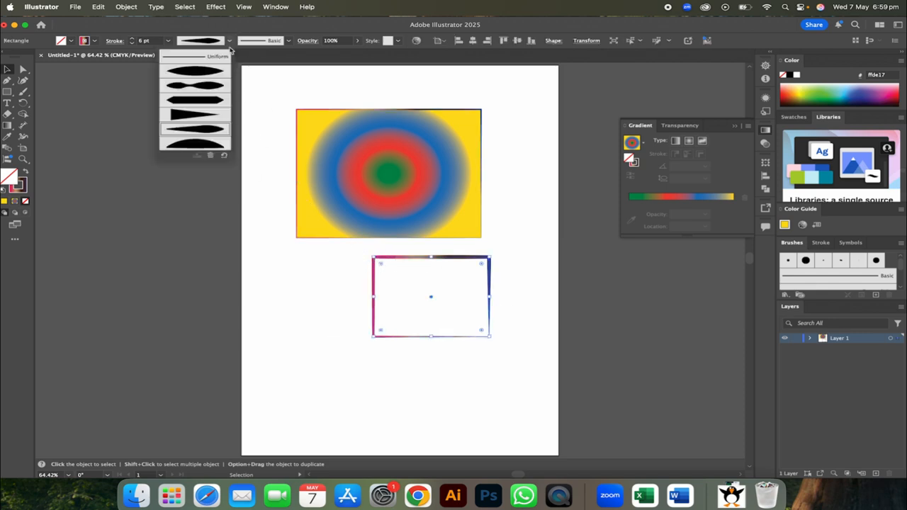
pyautogui.click(217, 145)
pyautogui.click(319, 312)
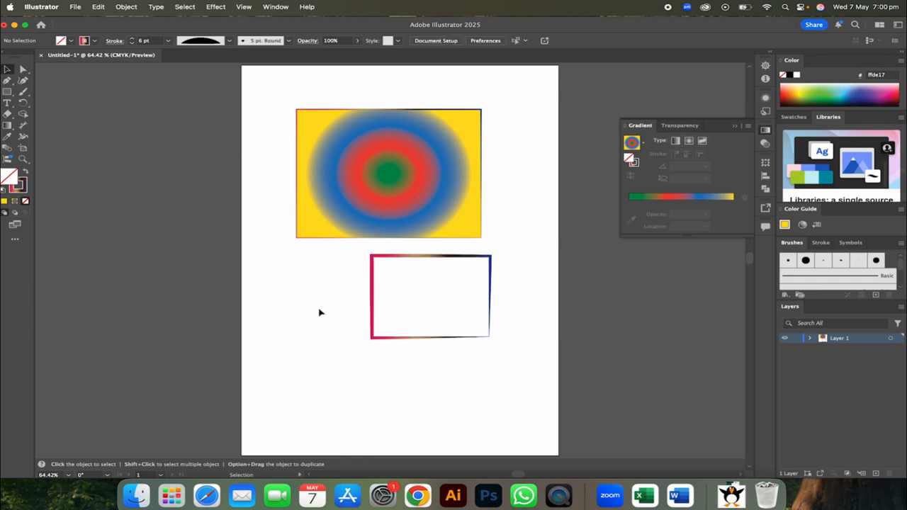
# - Apply the rough black charcoal-style brush to the unfilled rectangle's outline and deselect it
pyautogui.click(373, 271)
pyautogui.click(288, 42)
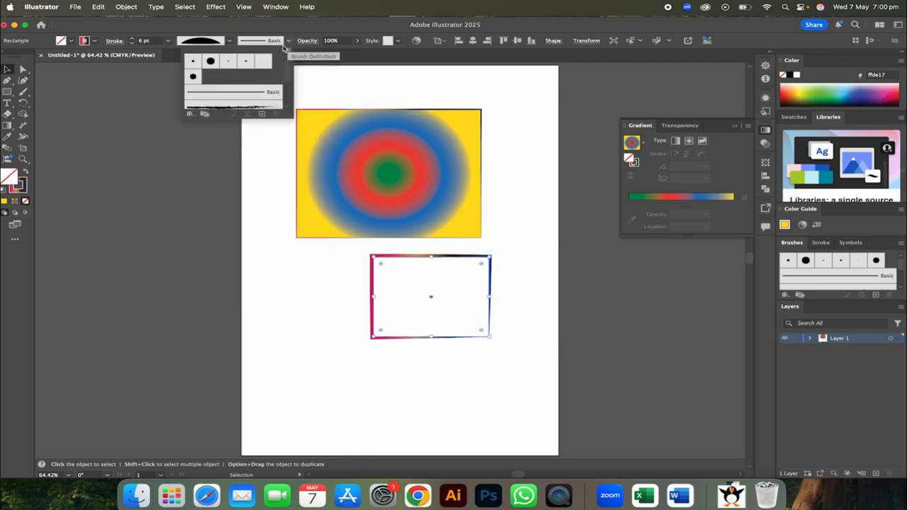
pyautogui.scroll(-3, 251, 100)
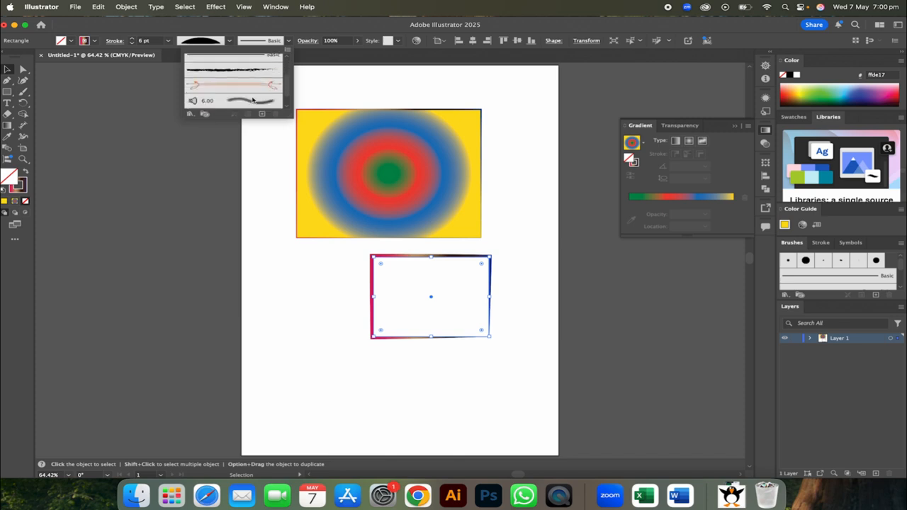
pyautogui.click(239, 72)
pyautogui.click(296, 288)
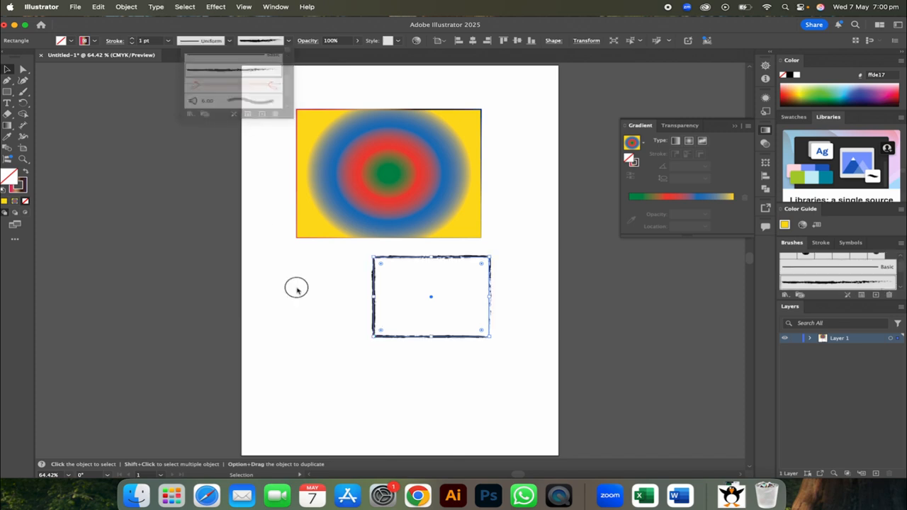
pyautogui.click(342, 289)
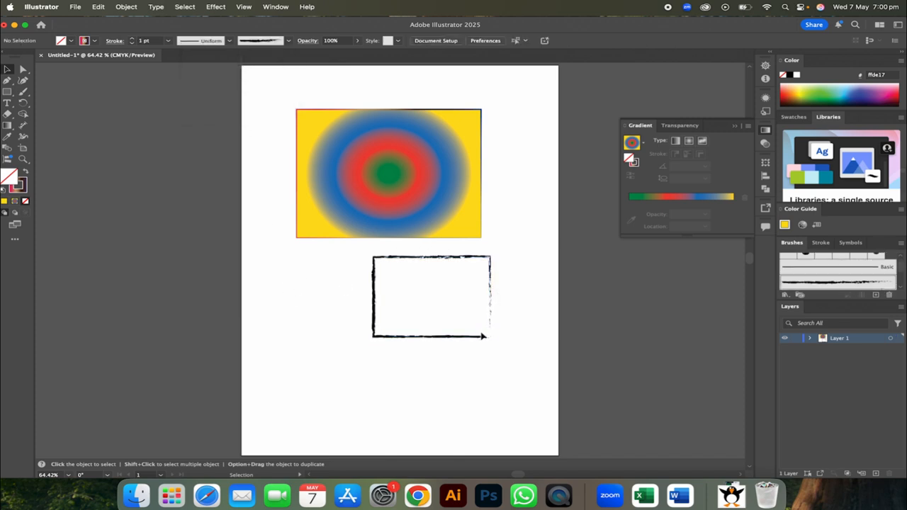
# - Replace the unfilled rectangle's outline brush with the red ribbon-style brush and deselect it
pyautogui.click(477, 337)
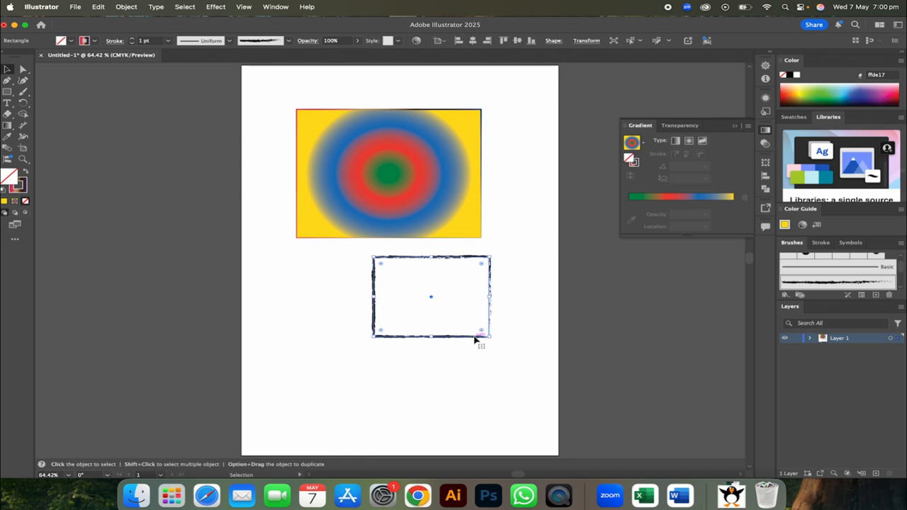
pyautogui.click(288, 41)
pyautogui.click(259, 91)
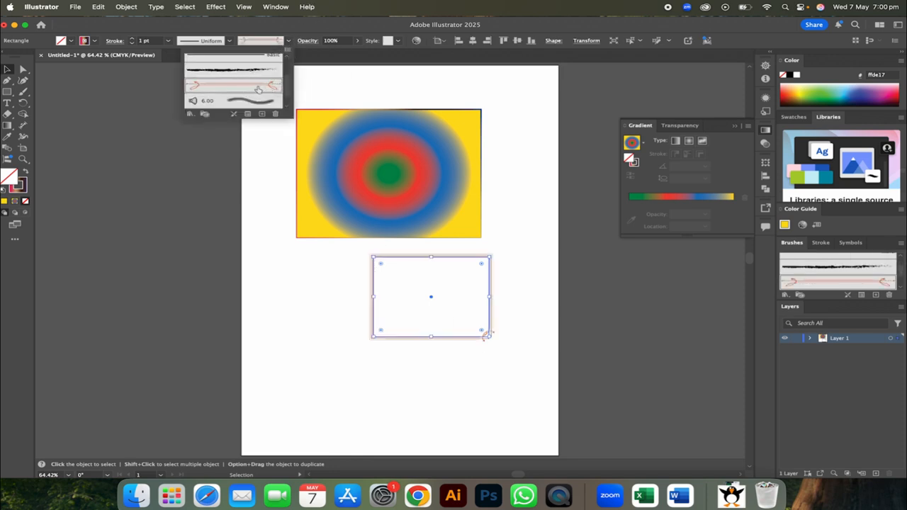
pyautogui.click(342, 314)
pyautogui.click(342, 314)
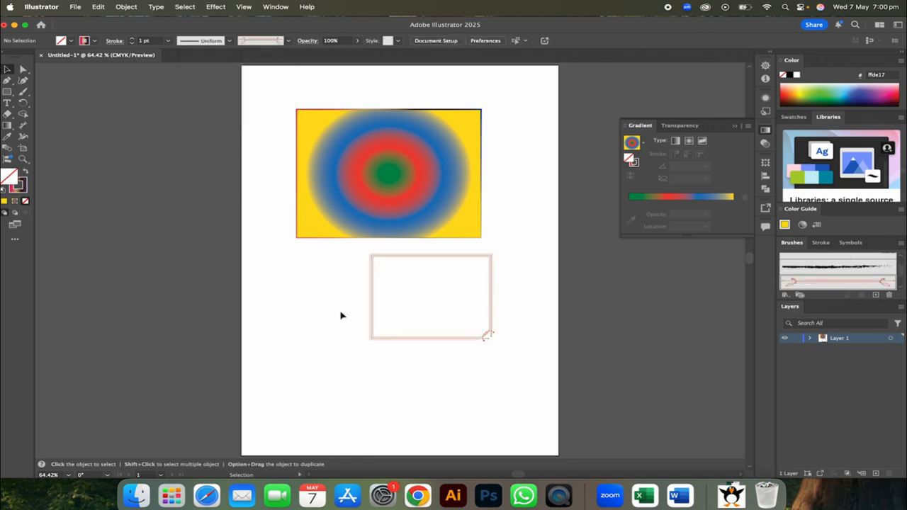
# - Apply the dark blue denim-style pattern brush to the unfilled rectangle's outline
pyautogui.click(434, 338)
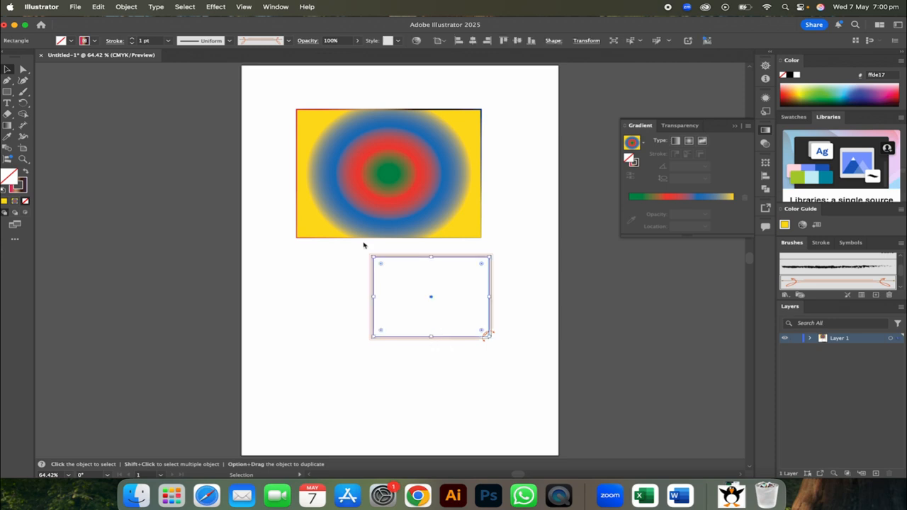
pyautogui.click(288, 40)
pyautogui.scroll(-1, 259, 103)
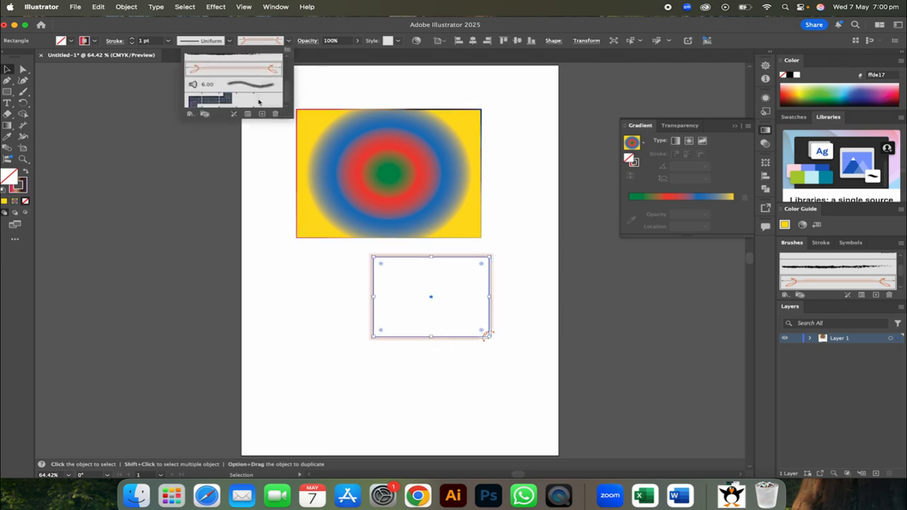
pyautogui.click(238, 104)
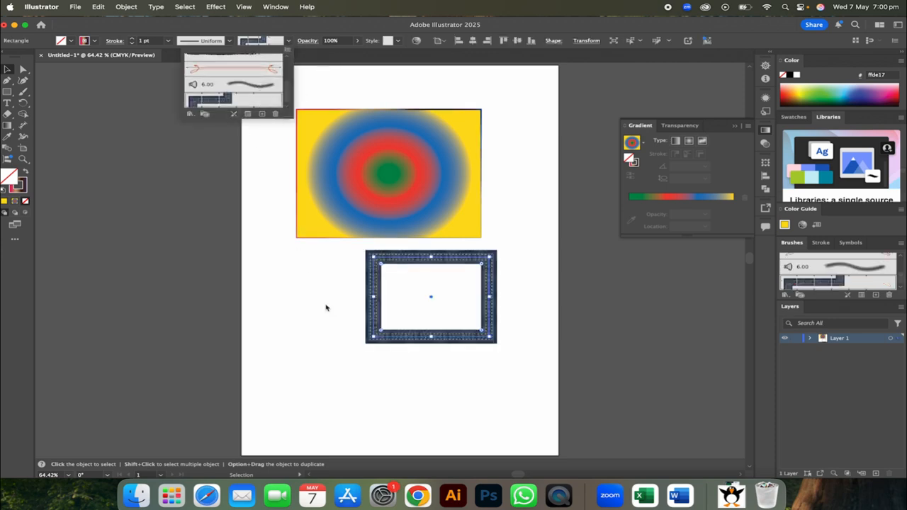
# - Open the Arrows_Special brush library from the brush libraries while the denim-bordered rectangle is selected
pyautogui.scroll(3, 288, 75)
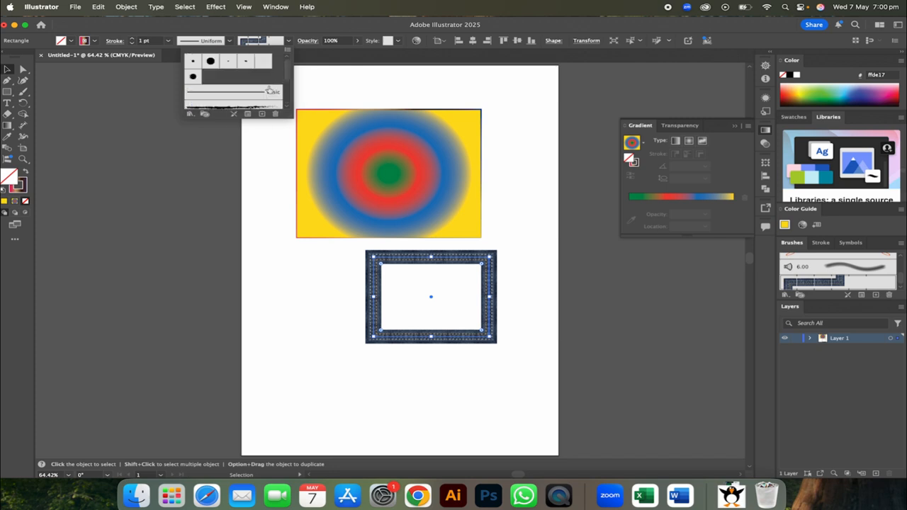
pyautogui.click(191, 114)
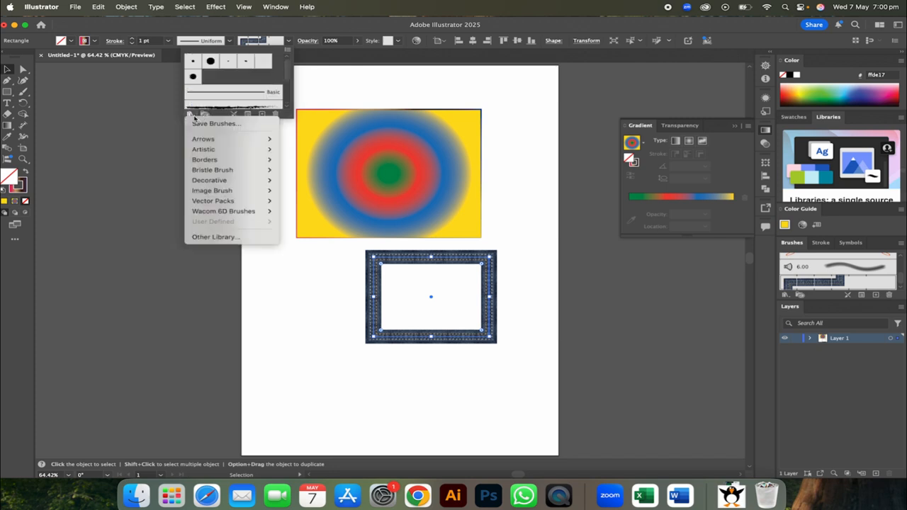
pyautogui.moveTo(216, 140)
pyautogui.click(294, 140)
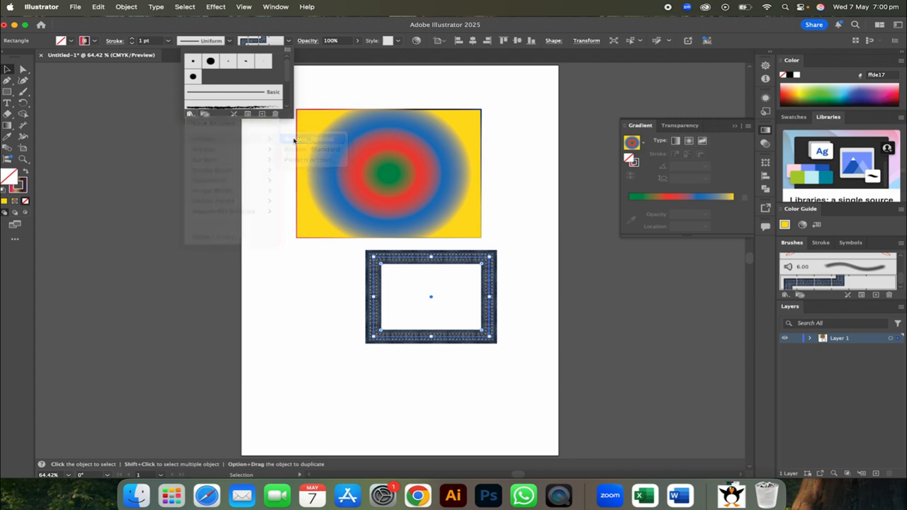
# - Open the Artistic_Calligraphic brush library while the denim-bordered rectangle is selected
pyautogui.click(190, 114)
pyautogui.moveTo(212, 150)
pyautogui.click(306, 150)
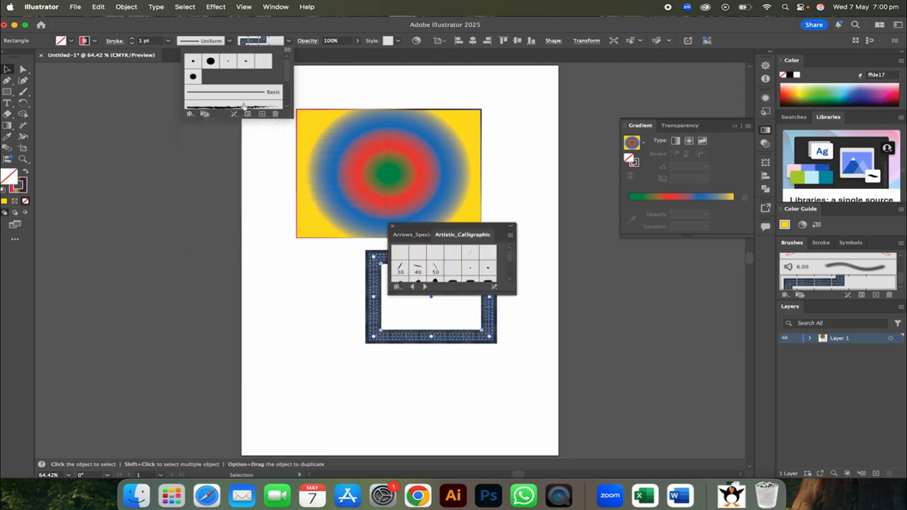
# - Apply the 3 pt. Oval brush to the unfilled rectangle's outline and deselect it
pyautogui.click(287, 92)
pyautogui.moveTo(287, 92); pyautogui.dragTo(288, 60)
pyautogui.click(229, 63)
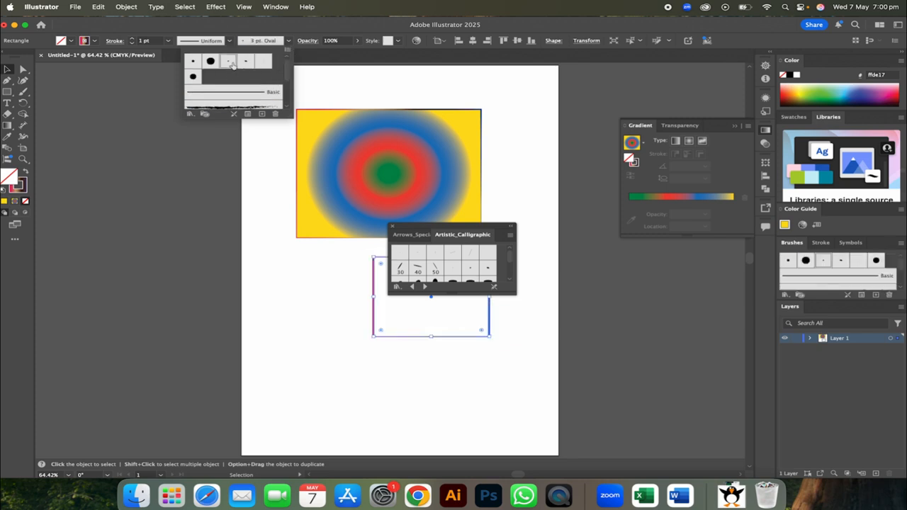
pyautogui.click(360, 353)
# - Enlarge the brush library panel and move it off the unfilled rectangle, trying the 30 pt. Flat, 40 pt. Flat and 20 pt. Round brushes on its outline
pyautogui.moveTo(515, 287); pyautogui.dragTo(560, 372)
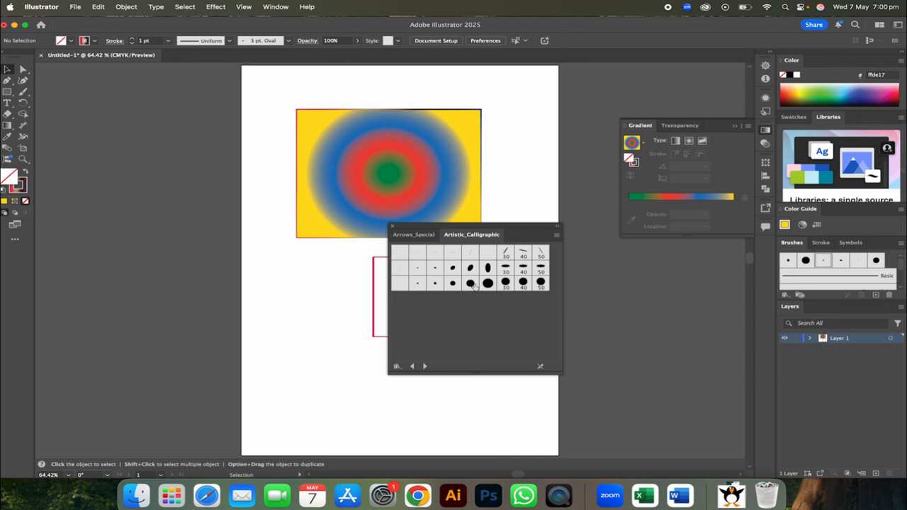
pyautogui.moveTo(524, 243)
pyautogui.mouseDown()
pyautogui.moveTo(582, 237)
pyautogui.moveTo(630, 217)
pyautogui.mouseUp()
pyautogui.click(487, 265)
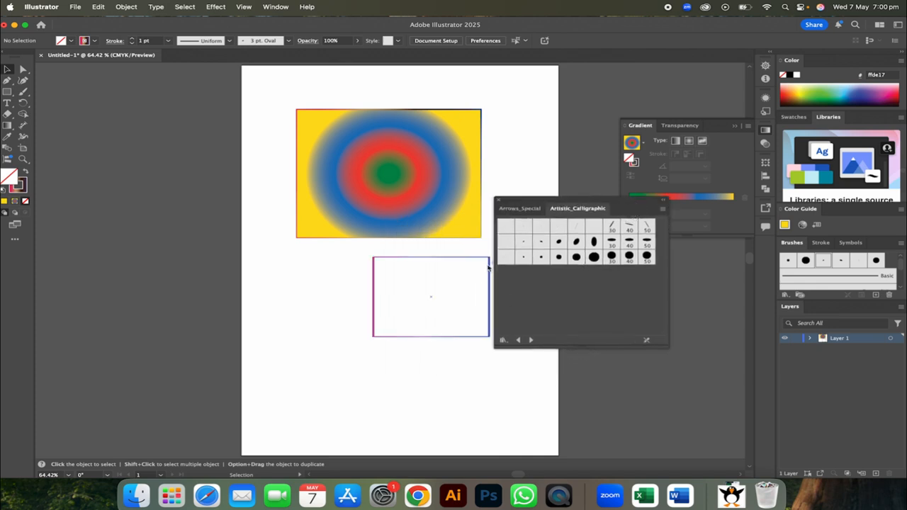
pyautogui.click(610, 227)
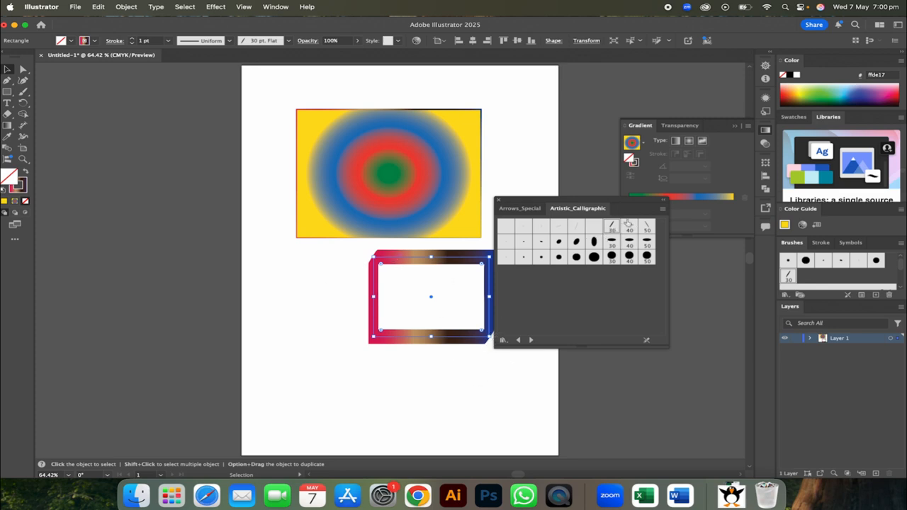
pyautogui.click(628, 226)
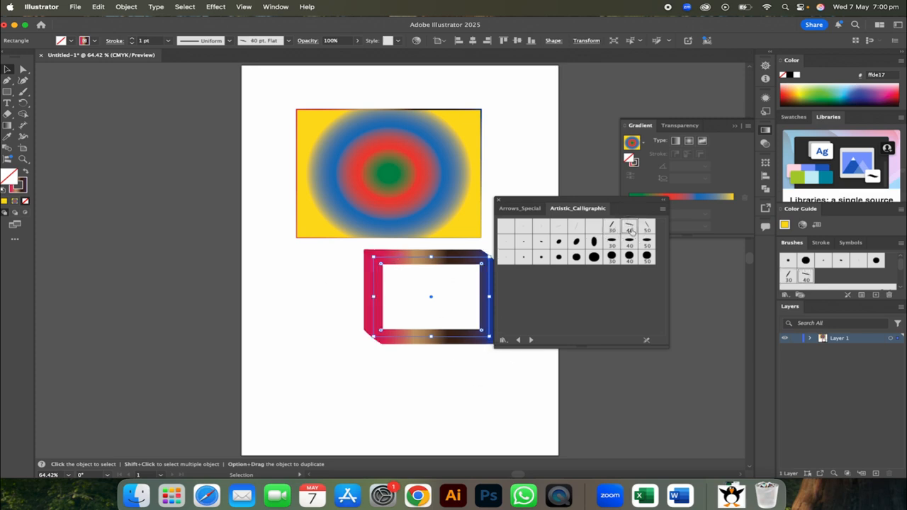
pyautogui.click(593, 259)
# - Apply the second arrow brush of the Arrows_Special library to the unfilled rectangle, deselect it and pick another arrow brush
pyautogui.click(521, 208)
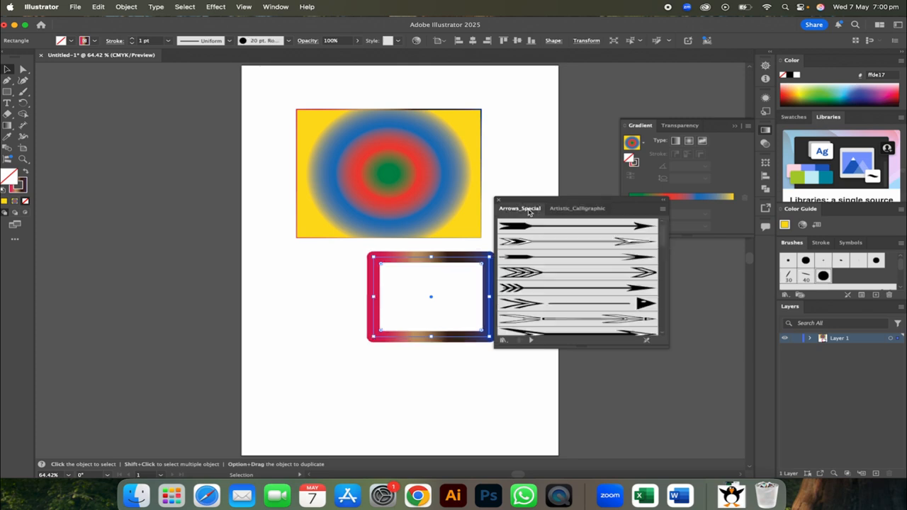
pyautogui.click(565, 241)
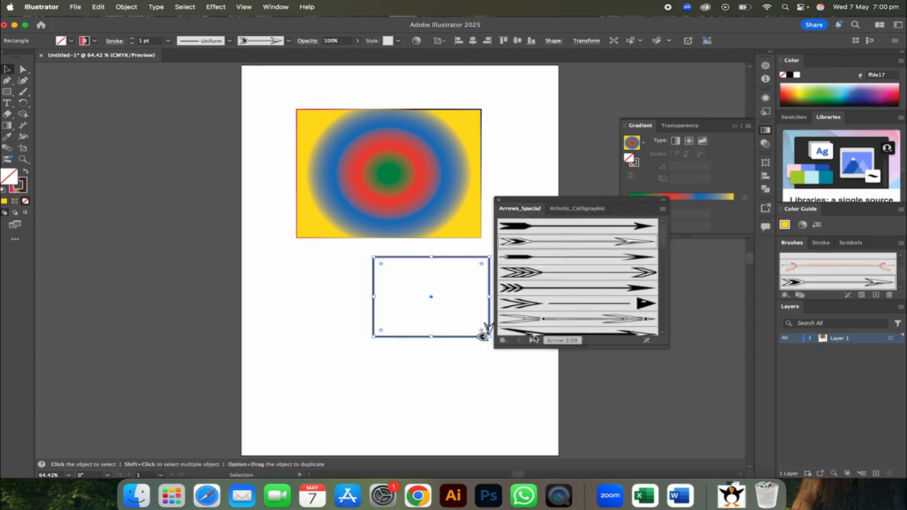
pyautogui.click(465, 363)
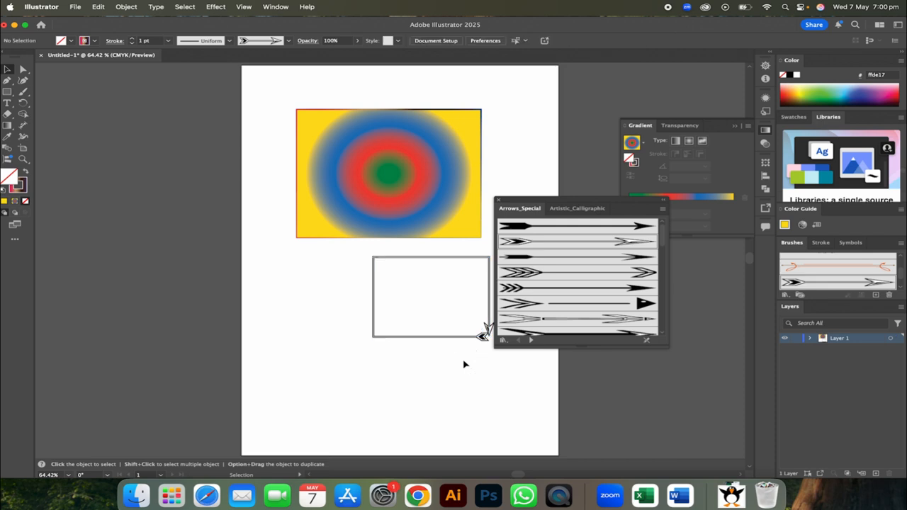
pyautogui.click(564, 330)
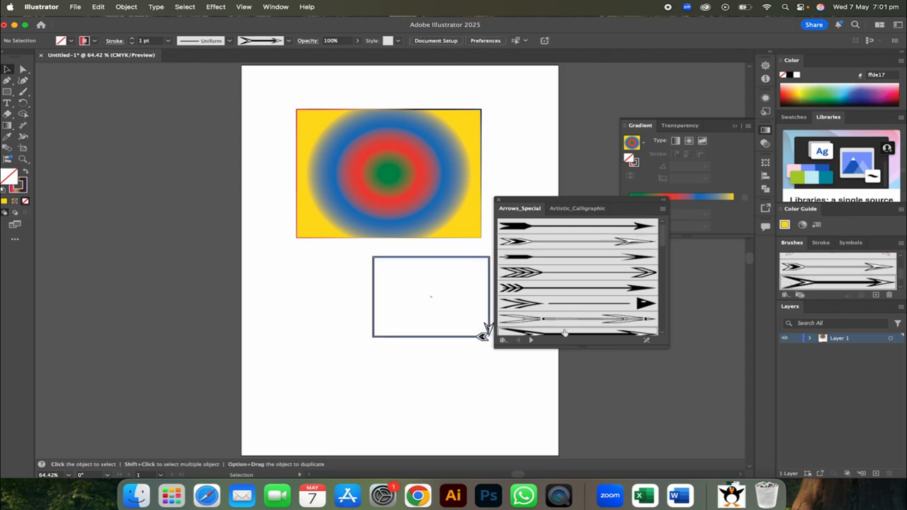
pyautogui.click(287, 41)
pyautogui.click(190, 114)
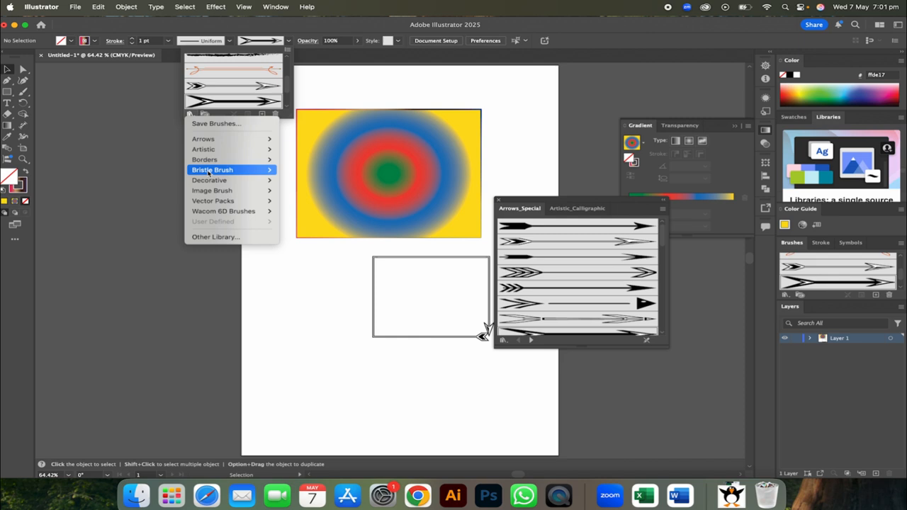
pyautogui.moveTo(249, 216)
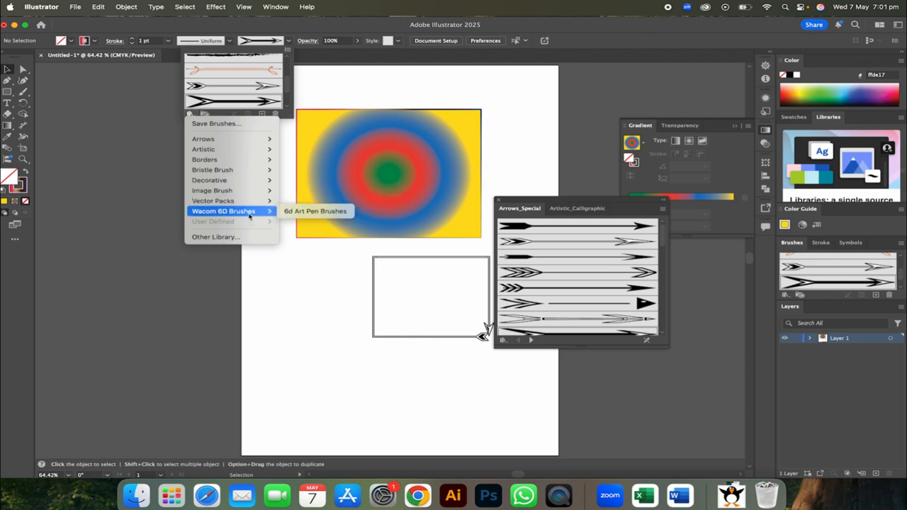
pyautogui.click(204, 114)
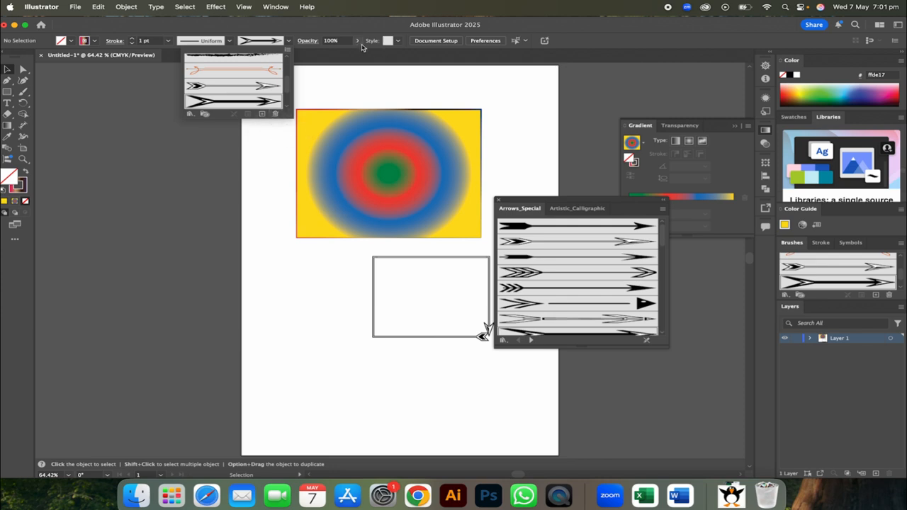
# - Select the arrow-outlined rectangle and apply the dark graphic style with blue swirls to it
pyautogui.click(399, 42)
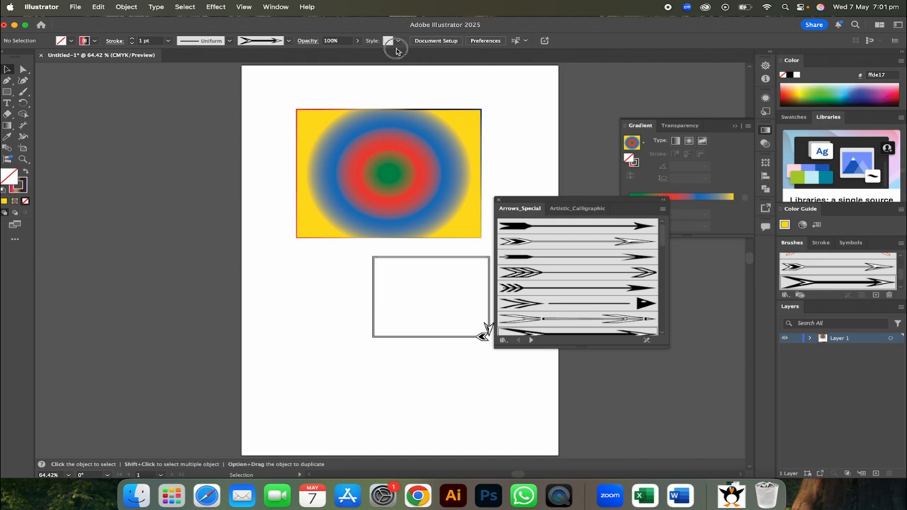
pyautogui.click(398, 41)
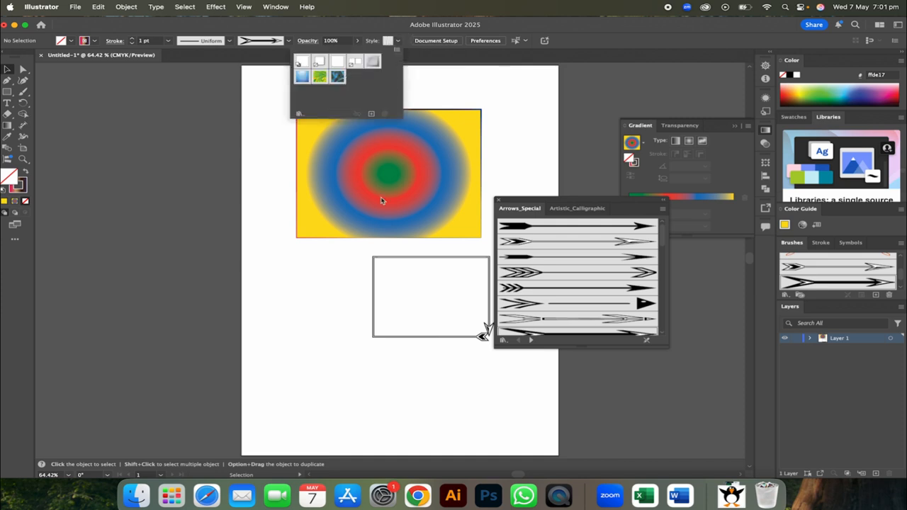
pyautogui.click(373, 260)
pyautogui.click(373, 258)
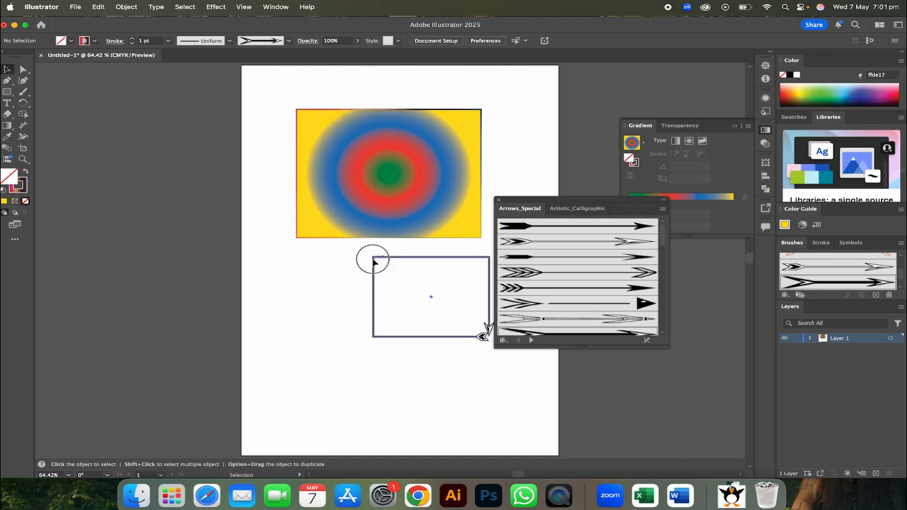
pyautogui.click(398, 41)
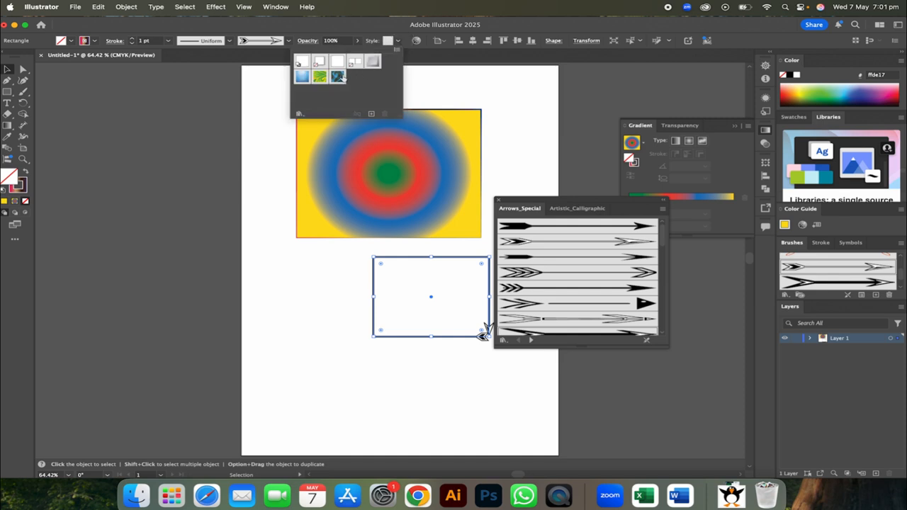
pyautogui.click(337, 77)
pyautogui.click(342, 356)
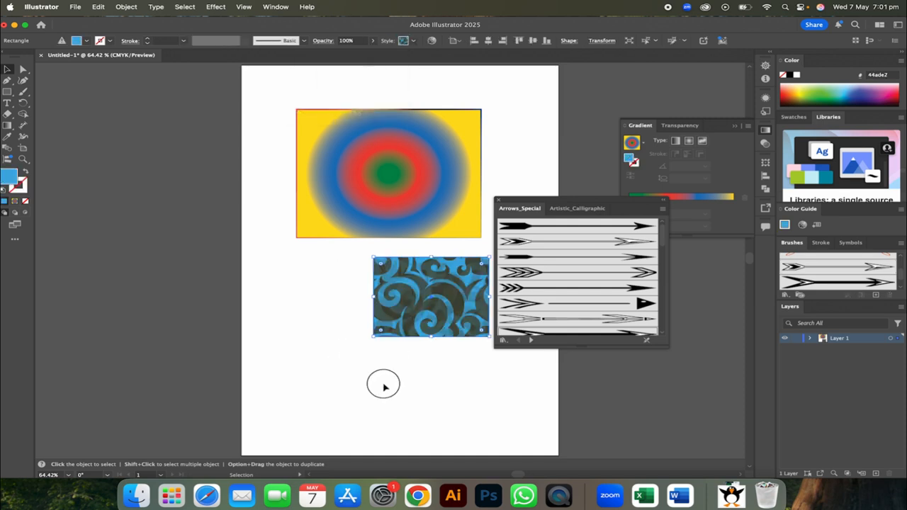
# - Move the swirl-patterned rectangle beneath the gradient rectangle, enlarge it from its lower-right corner and deselect it
pyautogui.moveTo(437, 300); pyautogui.dragTo(364, 314)
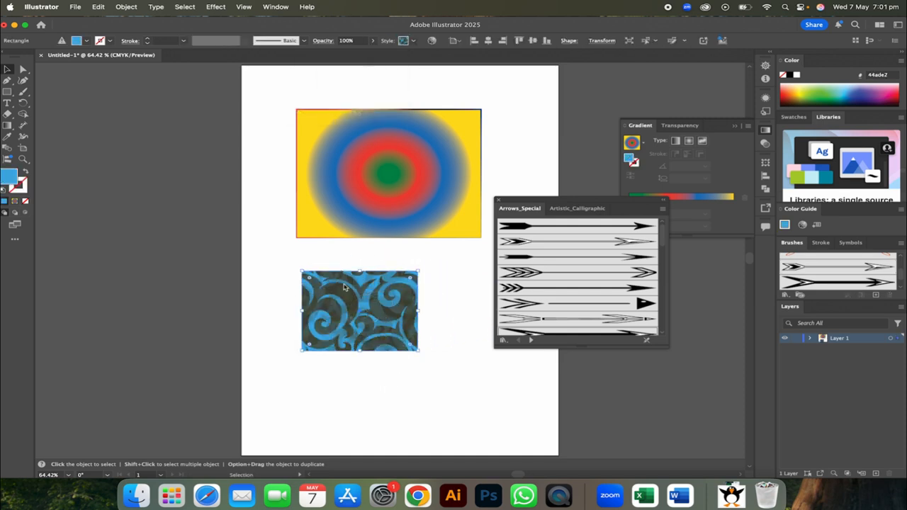
pyautogui.moveTo(417, 350); pyautogui.dragTo(448, 388)
pyautogui.click(335, 395)
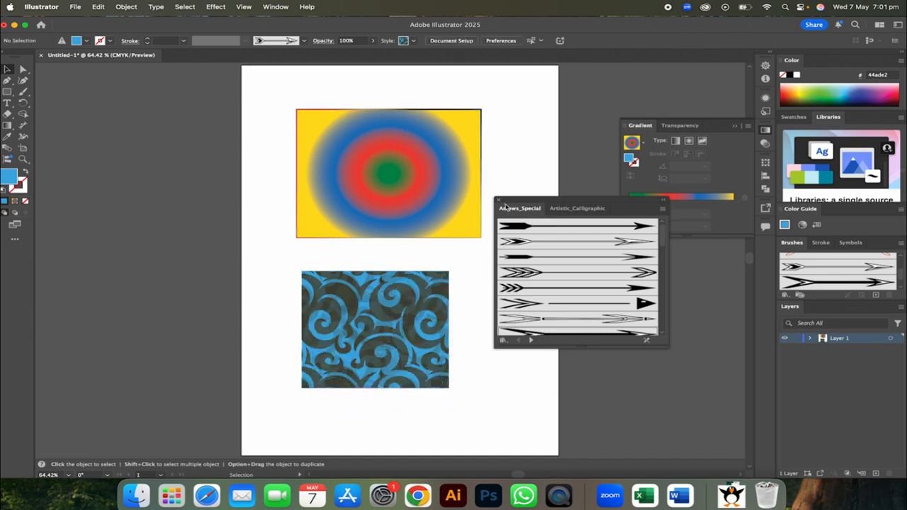
# - Close the floating brush libraries, and open and dismiss the Preferences dialog
pyautogui.click(500, 201)
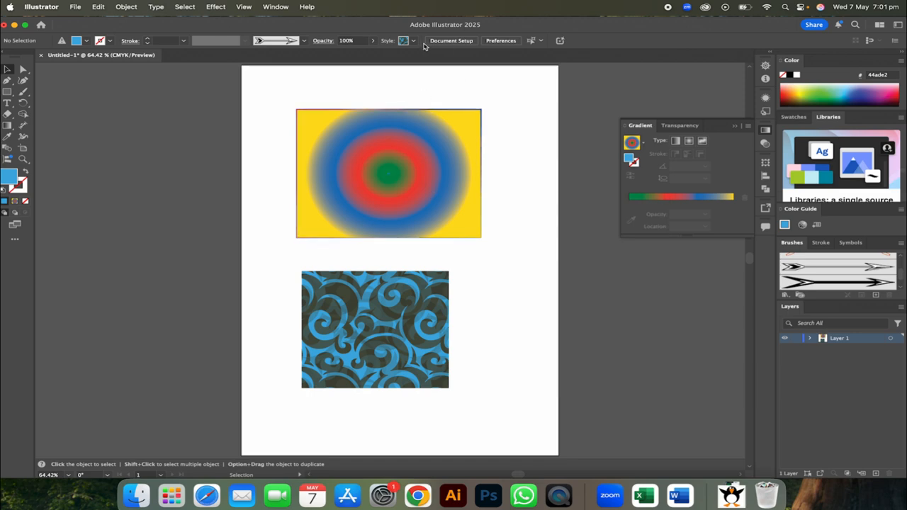
pyautogui.click(500, 41)
pyautogui.click(649, 393)
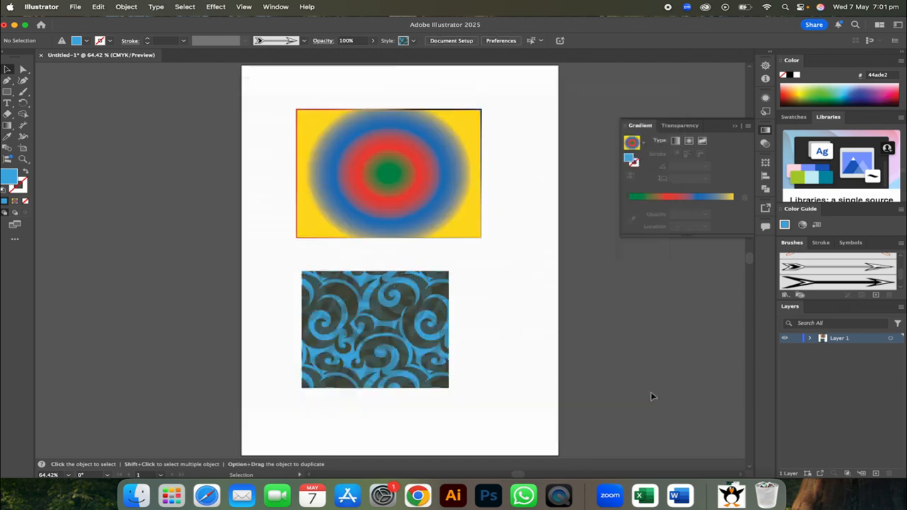
# - Try the Multiply and Overlay blending modes with nothing selected, and select the gradient rectangle
pyautogui.click(696, 126)
pyautogui.click(678, 140)
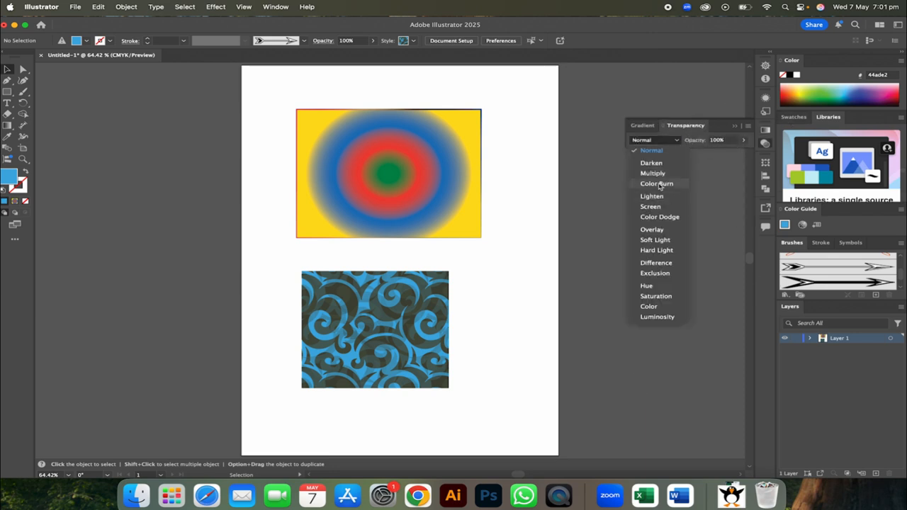
pyautogui.click(451, 155)
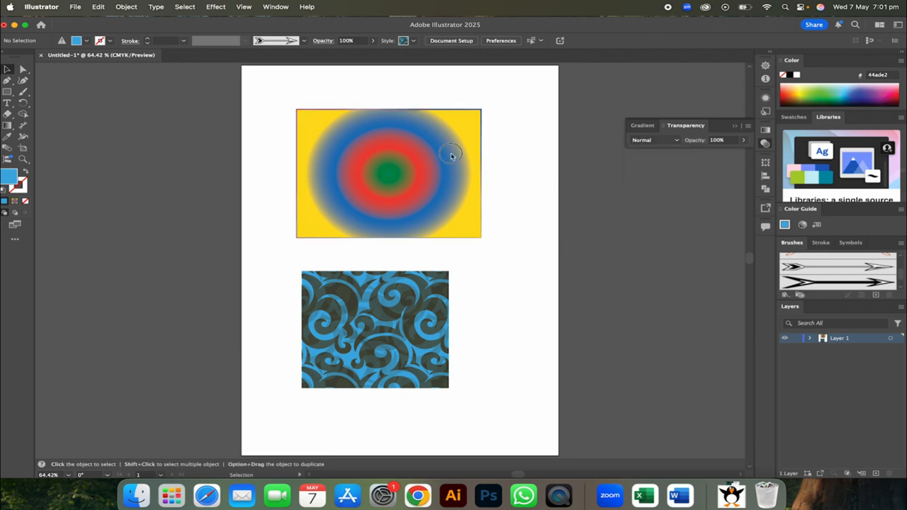
pyautogui.click(676, 140)
pyautogui.click(661, 175)
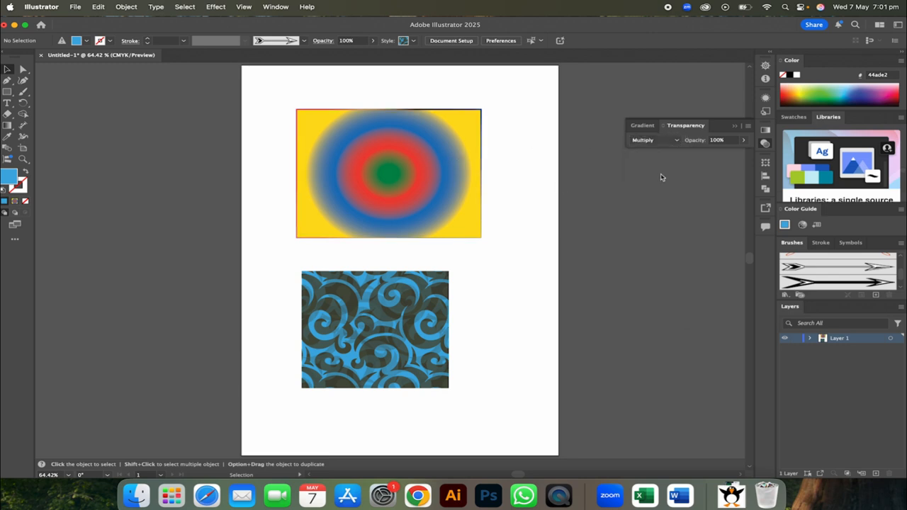
pyautogui.click(676, 140)
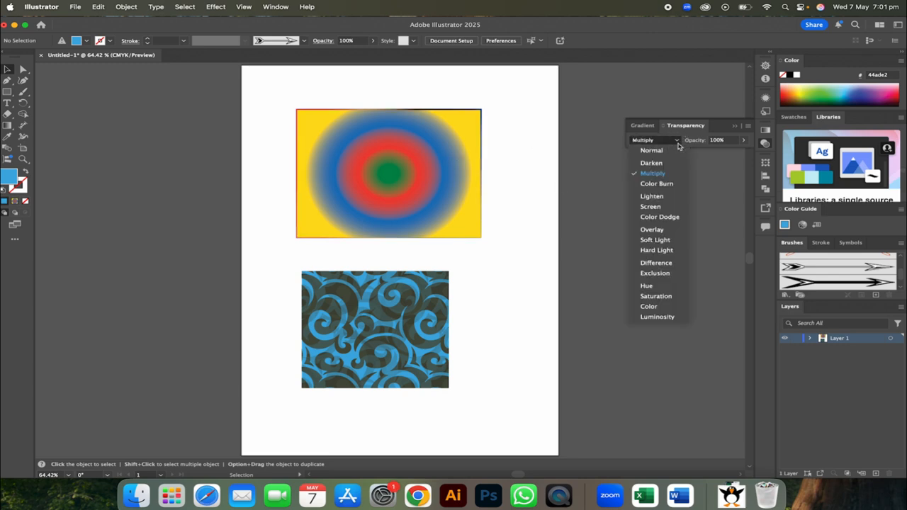
pyautogui.click(659, 232)
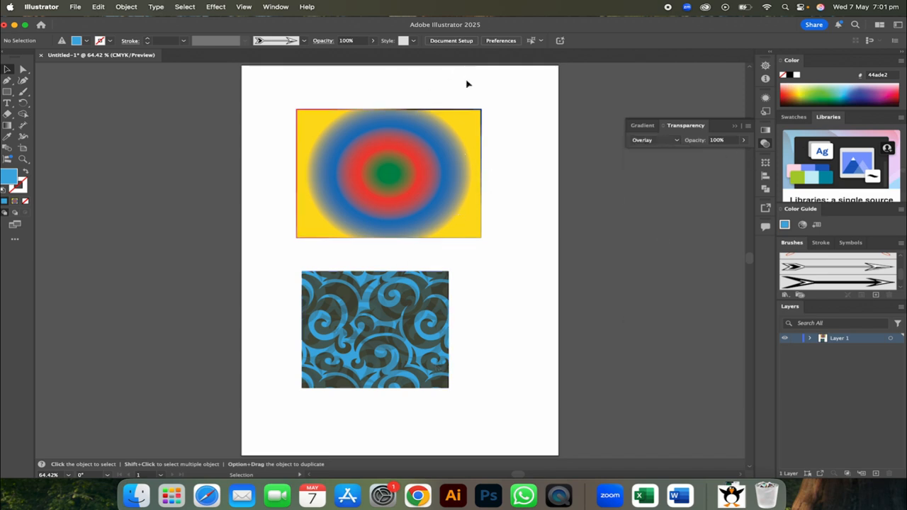
pyautogui.click(427, 150)
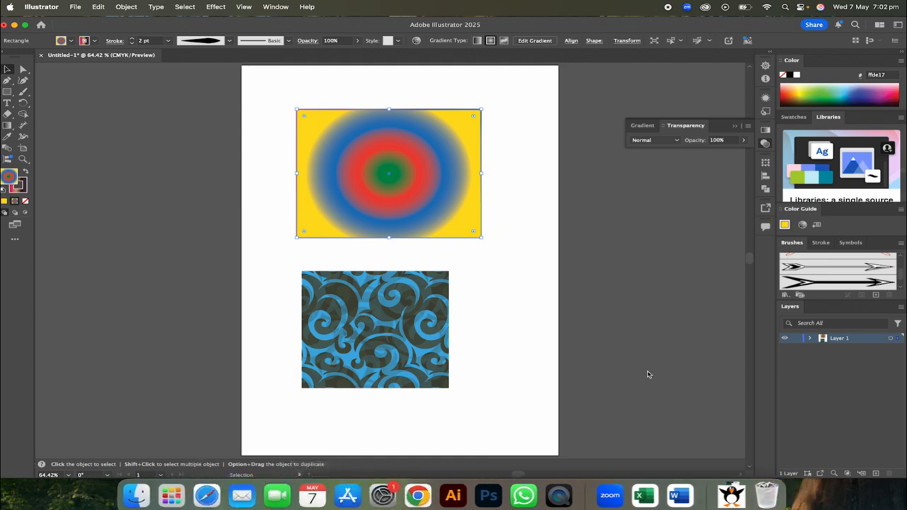
# - Try the lock and visibility toggles on Layer 1
pyautogui.click(798, 339)
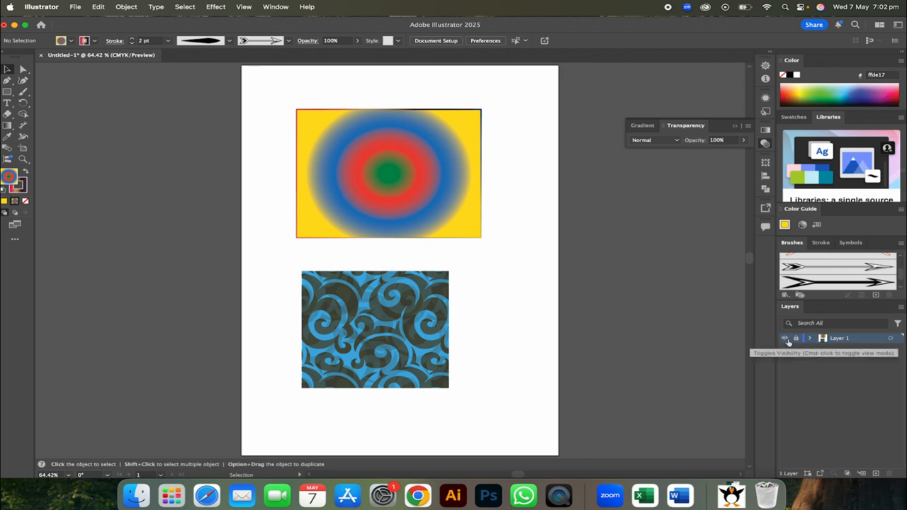
pyautogui.keyDown('super'); pyautogui.click(784, 338); pyautogui.keyUp('super')
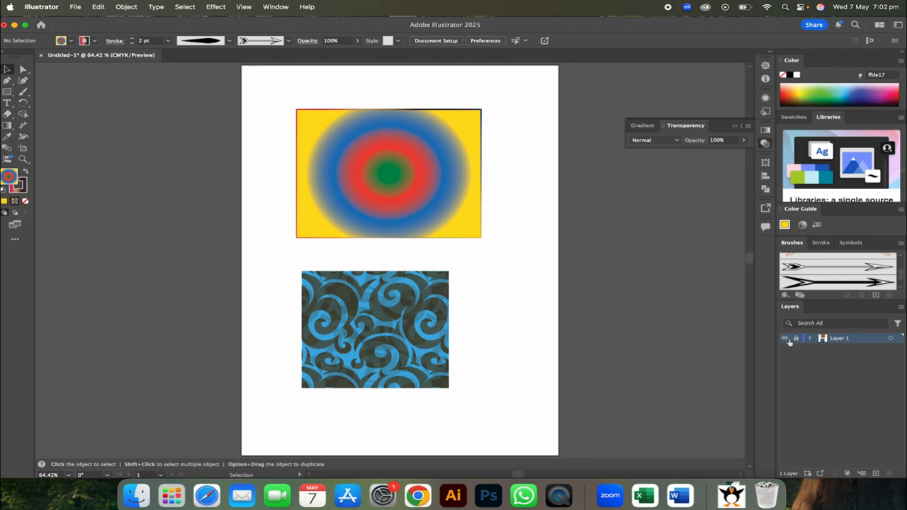
# - Expand Layer 1 and toggle the gradient rectangle's visibility off and on twice
pyautogui.click(811, 339)
pyautogui.click(786, 360)
pyautogui.click(786, 360)
pyautogui.click(785, 359)
pyautogui.click(786, 360)
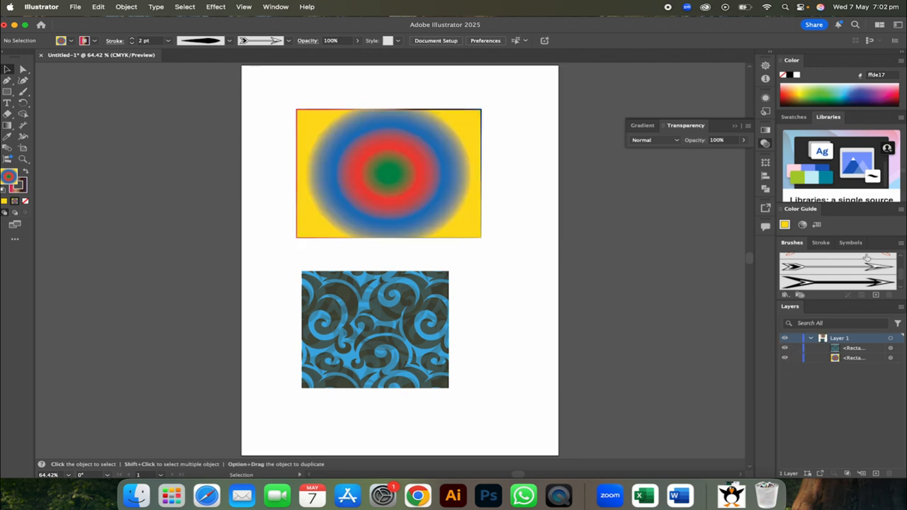
# - Show the available symbols and the detailed stroke options
pyautogui.click(846, 243)
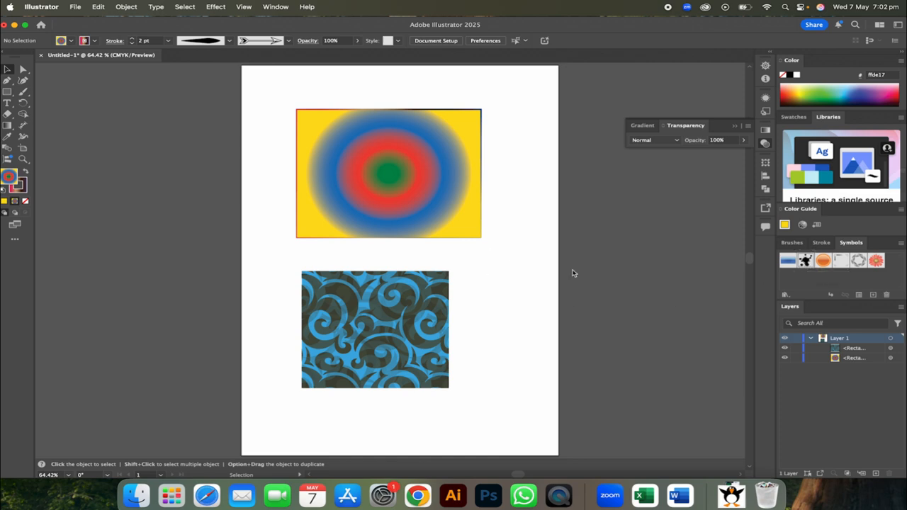
pyautogui.click(821, 242)
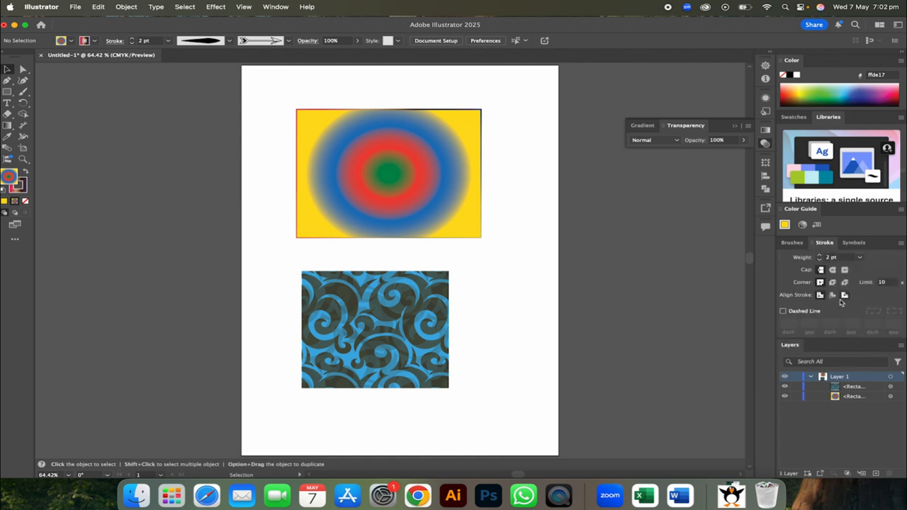
# - Replace the swirl-patterned rectangle's graphic style with the no-fill drop shadow style and set its stroke weight to 20 pt
pyautogui.click(376, 283)
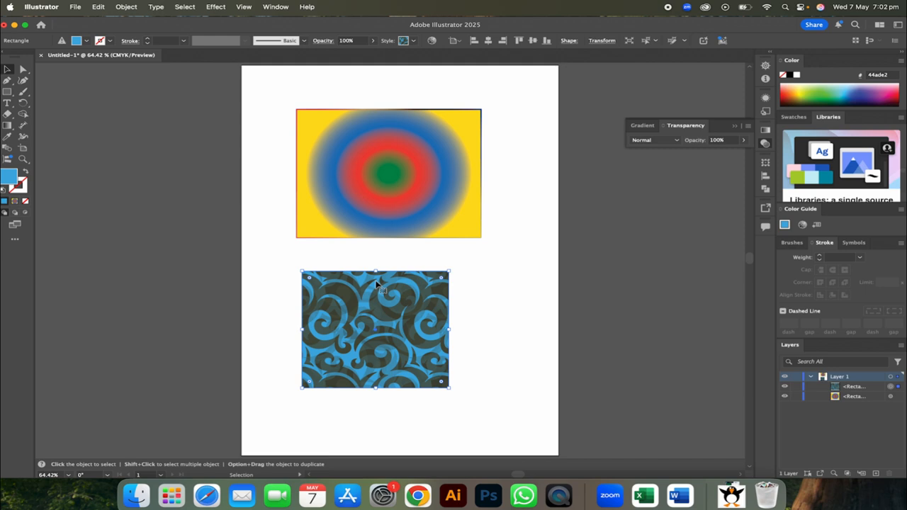
pyautogui.click(413, 40)
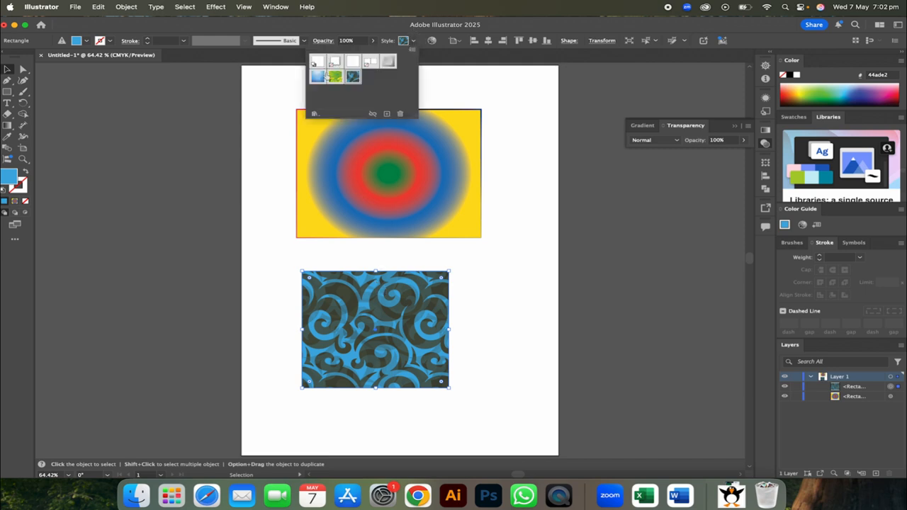
pyautogui.click(335, 62)
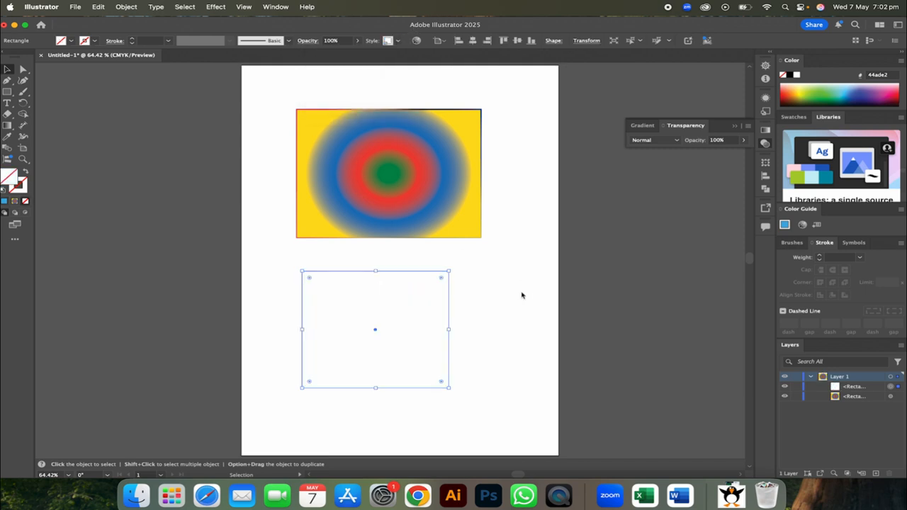
pyautogui.click(859, 257)
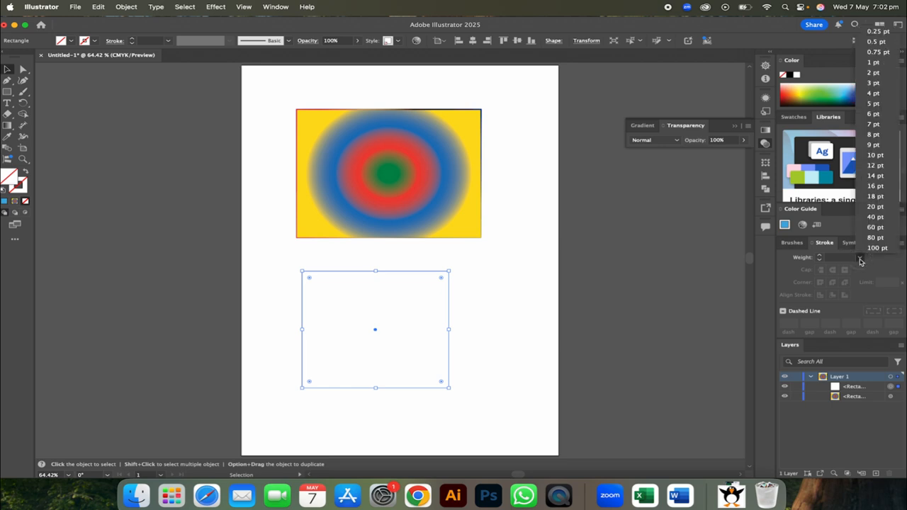
pyautogui.click(875, 207)
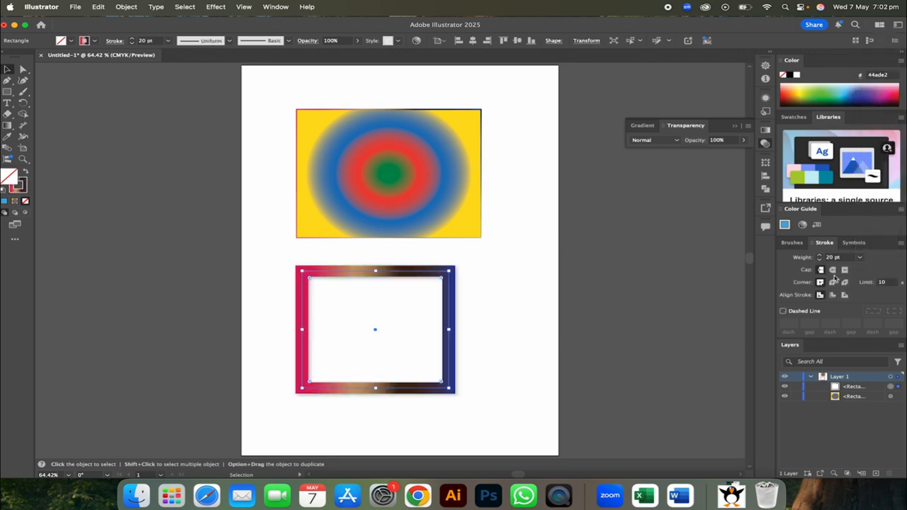
# - Give the lower rectangle's stroke a projecting cap and bevel join, trying the round options first, and align the stroke to the inside
pyautogui.click(834, 272)
pyautogui.click(844, 270)
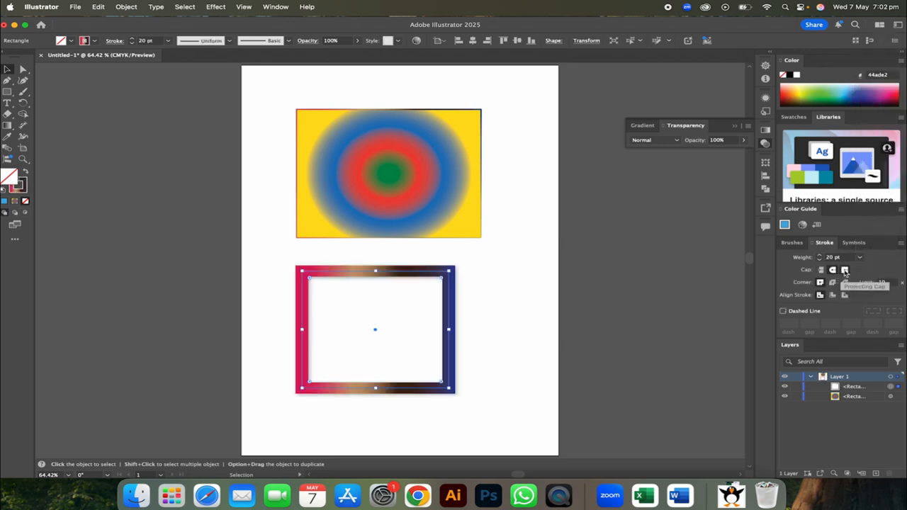
pyautogui.click(832, 282)
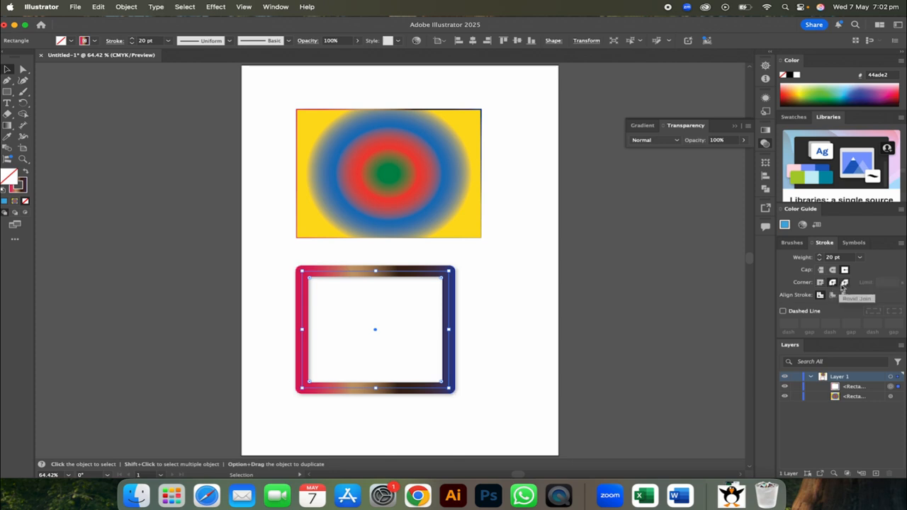
pyautogui.click(843, 282)
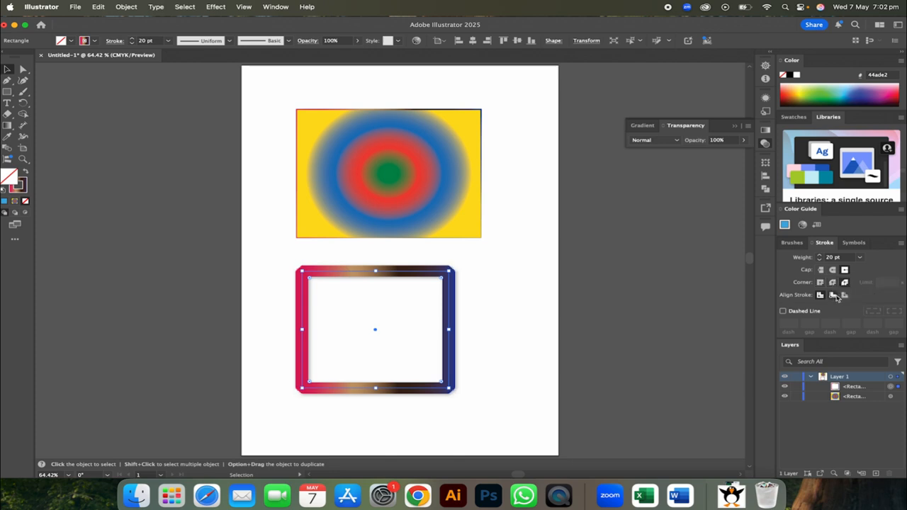
pyautogui.click(834, 296)
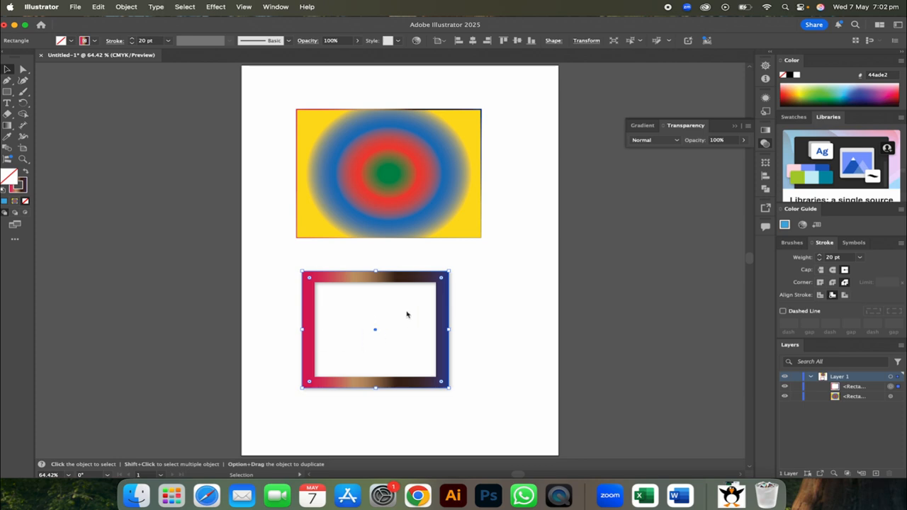
# - Set the gradient rectangle's stroke weight to 10 pt, trying 4 pt first, and give it a round join
pyautogui.click(478, 240)
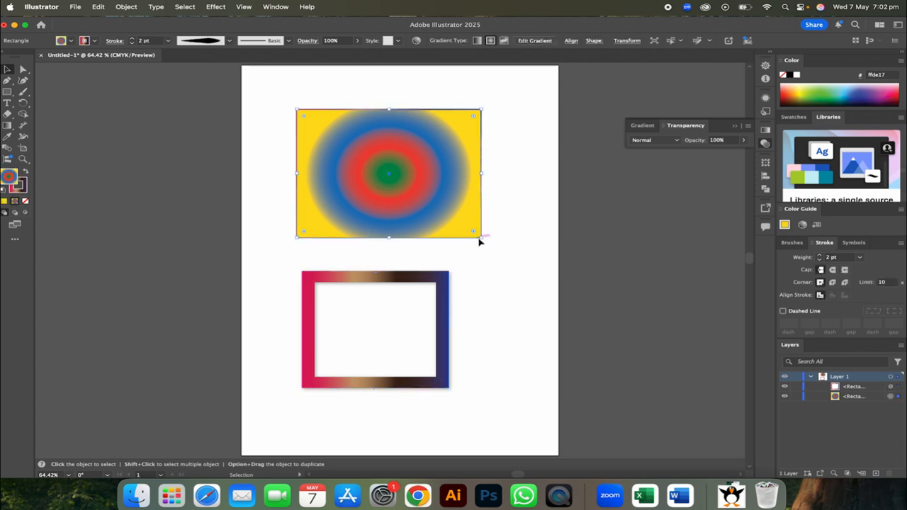
pyautogui.click(860, 258)
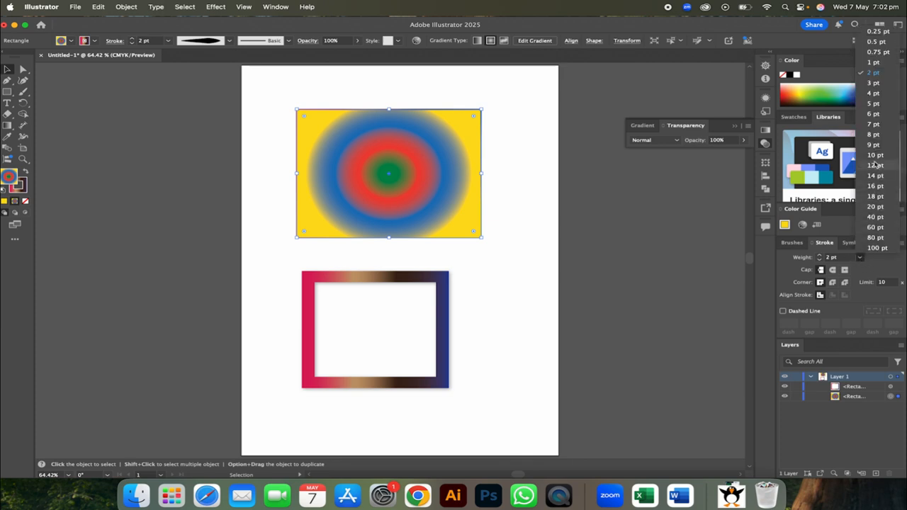
pyautogui.click(874, 93)
pyautogui.click(860, 258)
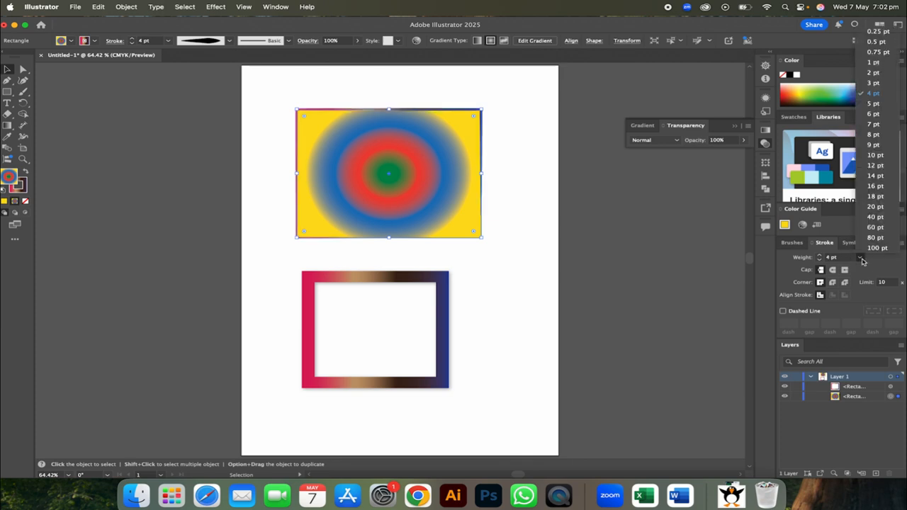
pyautogui.click(876, 152)
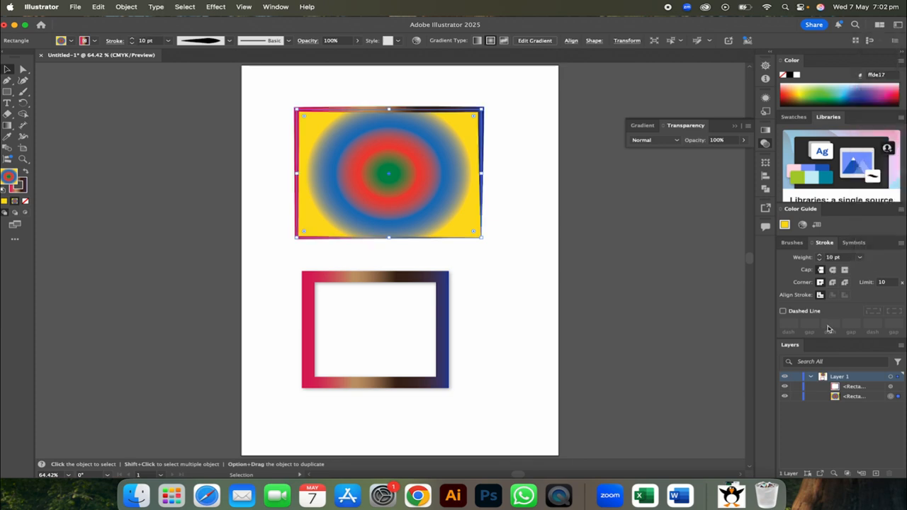
pyautogui.click(833, 282)
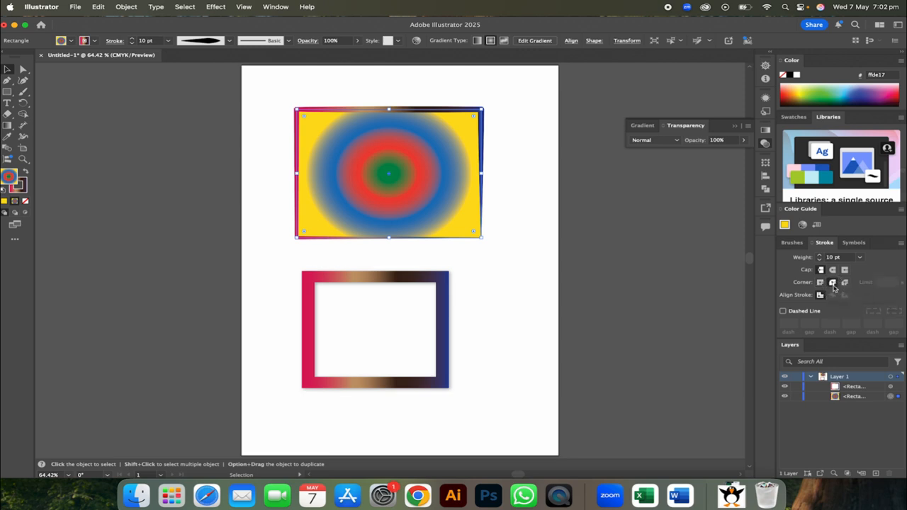
pyautogui.click(553, 312)
# - Align the lower rectangle's stroke to the outside and browse the available brushes
pyautogui.click(443, 289)
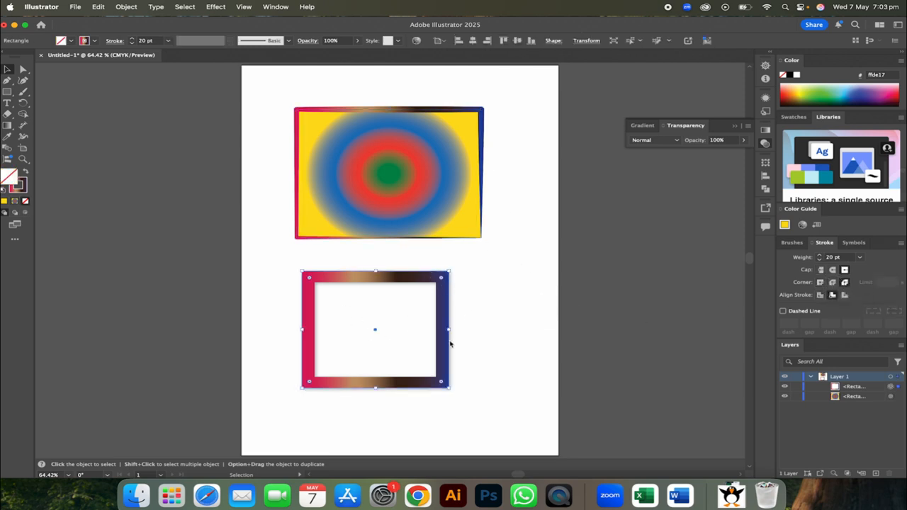
pyautogui.click(844, 296)
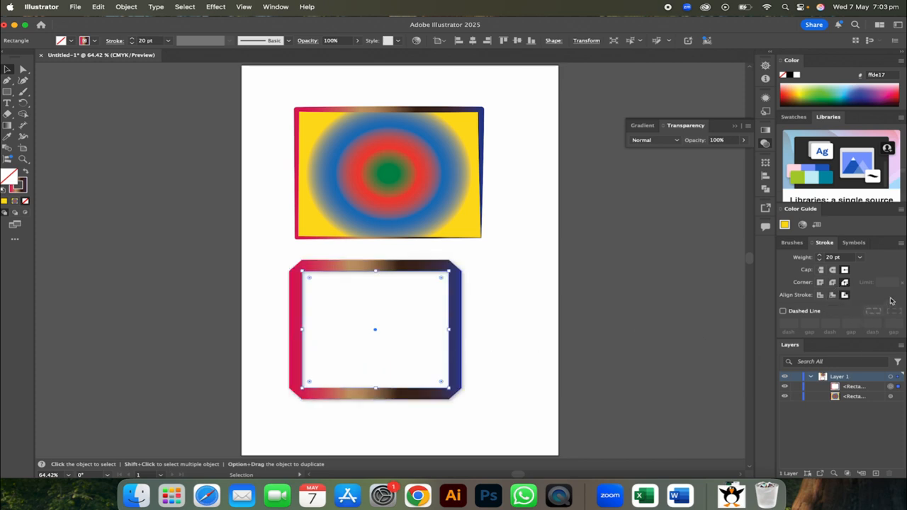
pyautogui.click(854, 243)
pyautogui.click(794, 244)
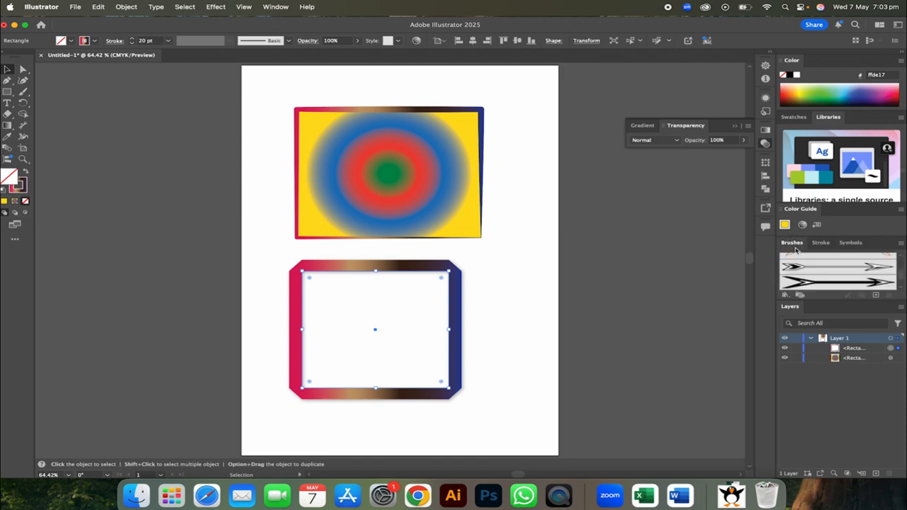
pyautogui.scroll(-3, 856, 280)
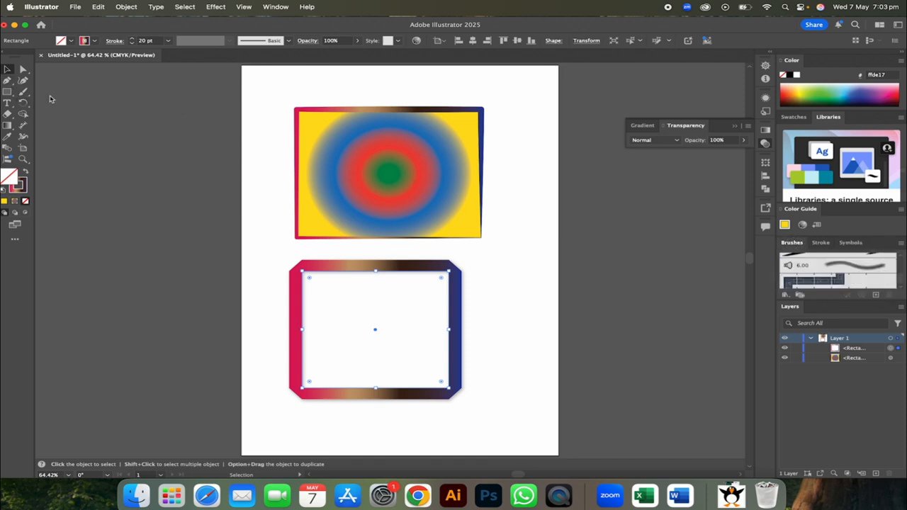
# - Paint a horizontal arrow above the gradient rectangle and a vertical one along its right side with the Paintbrush tool
pyautogui.click(28, 101)
pyautogui.click(23, 91)
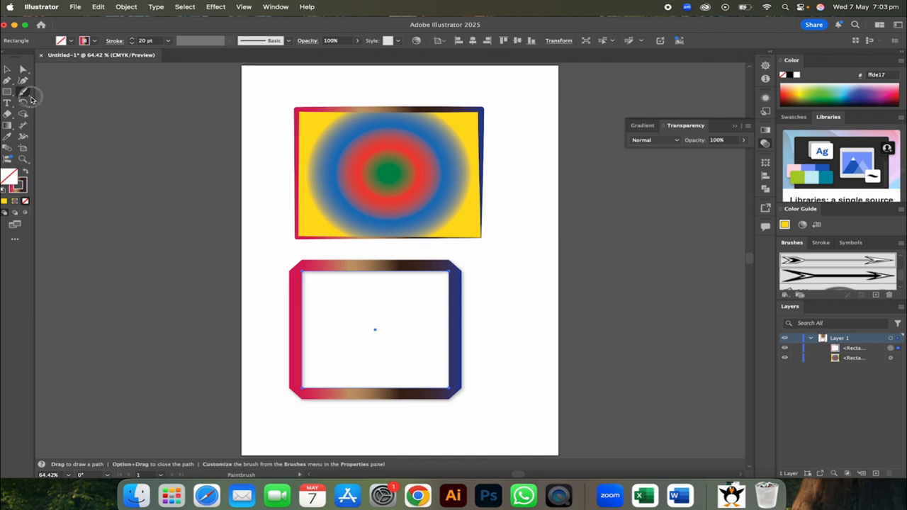
pyautogui.click(23, 91)
pyautogui.click(259, 96)
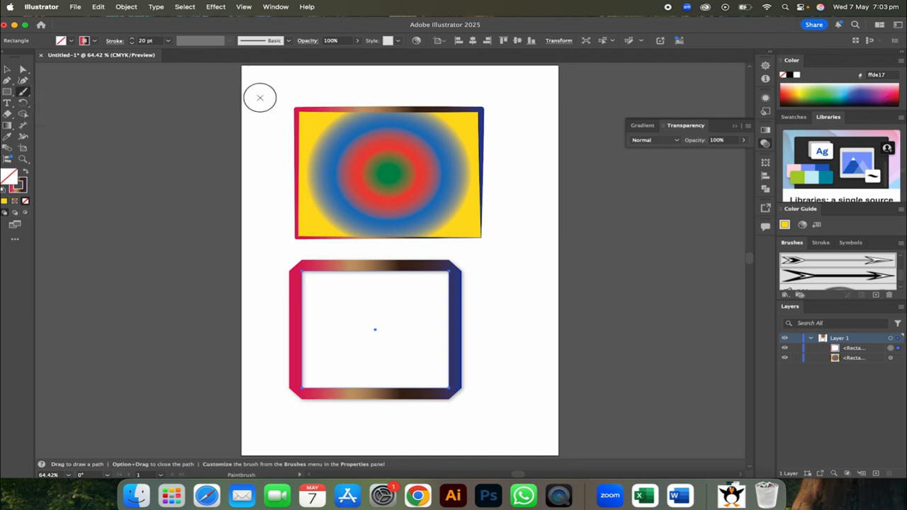
pyautogui.moveTo(290, 91)
pyautogui.mouseDown()
pyautogui.moveTo(467, 87)
pyautogui.moveTo(496, 207)
pyautogui.mouseUp()
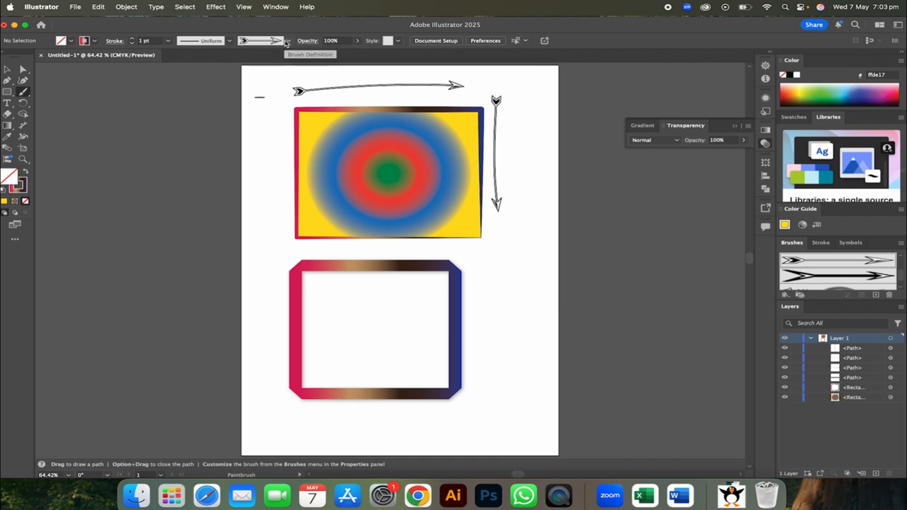
# - Switch to the rough charcoal-like brush, dab it on the vertical arrow, and set the stroke weight to 4 pt
pyautogui.click(287, 41)
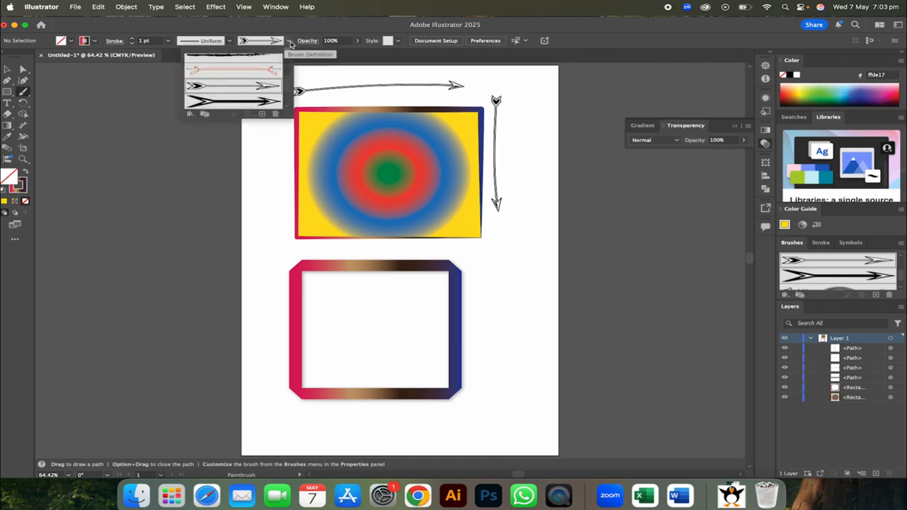
pyautogui.click(262, 59)
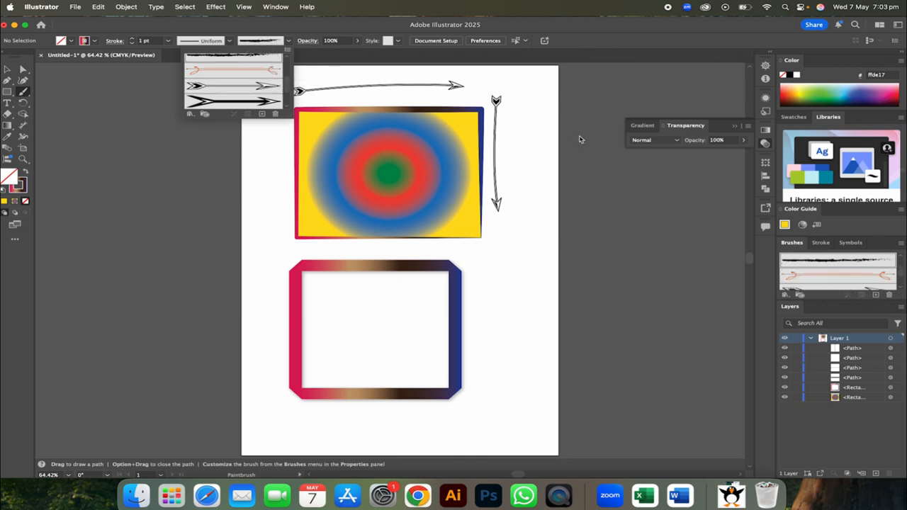
pyautogui.click(494, 129)
pyautogui.click(495, 128)
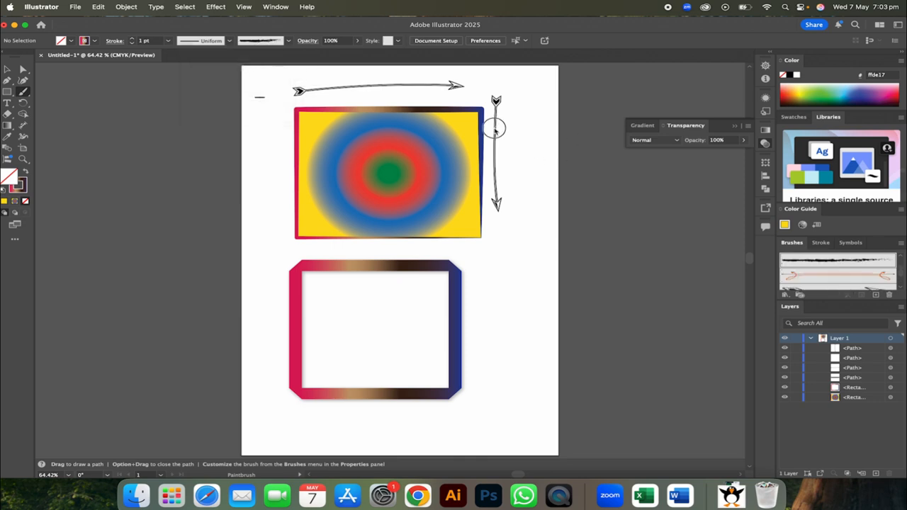
pyautogui.click(168, 41)
pyautogui.click(178, 111)
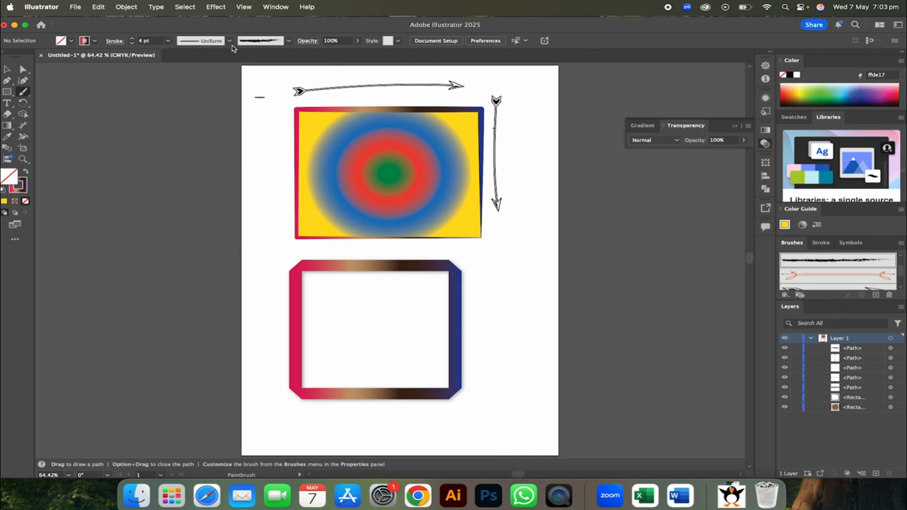
# - Select the vertical arrow beside the gradient rectangle and set its stroke weight to 5 pt
pyautogui.click(7, 69)
pyautogui.click(498, 207)
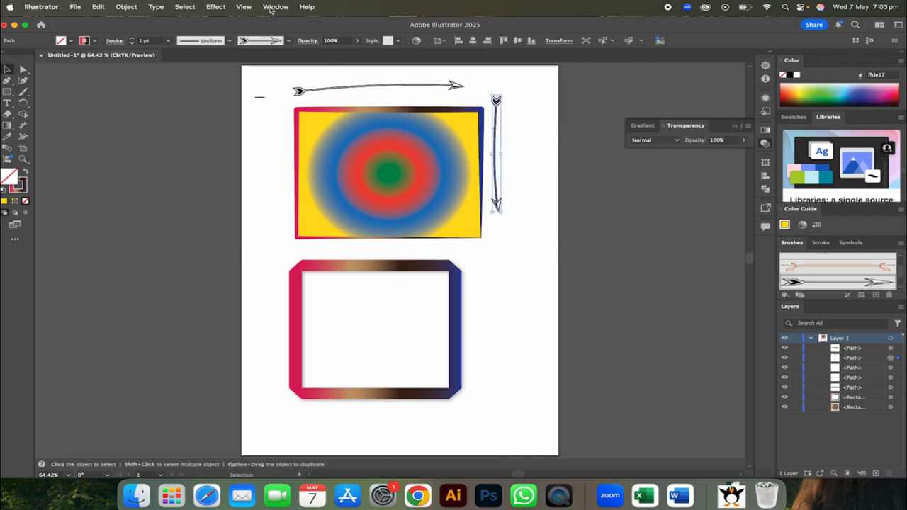
pyautogui.click(169, 43)
pyautogui.click(179, 122)
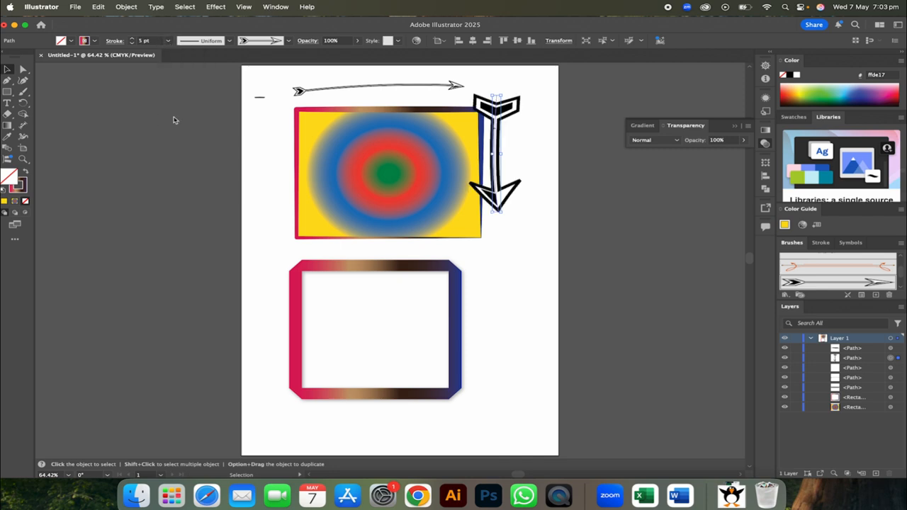